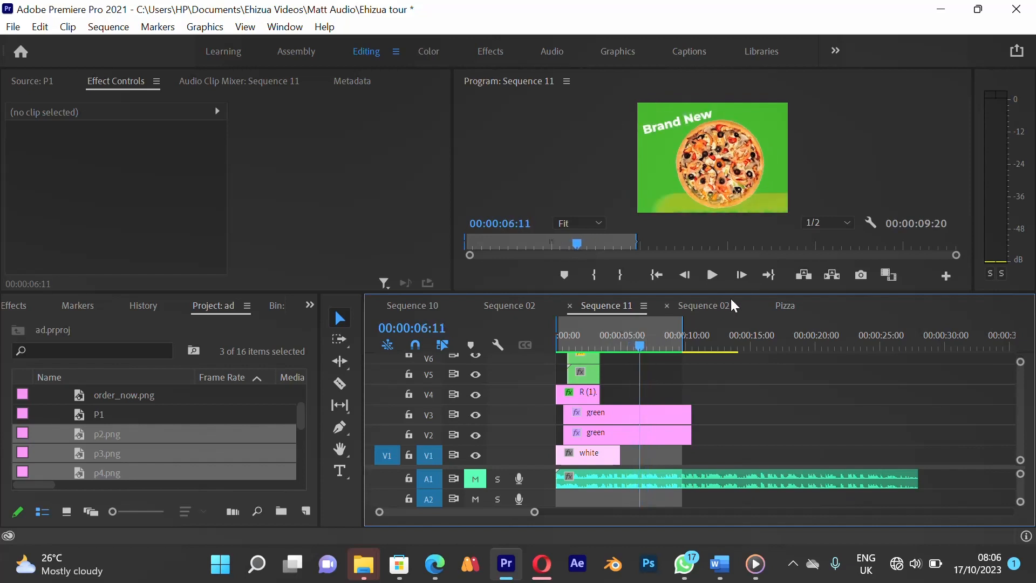
- Open the Sequence 02 timeline that holds the pizza clips and examine the two Green clips on V2 and V3
left_click(718, 304)
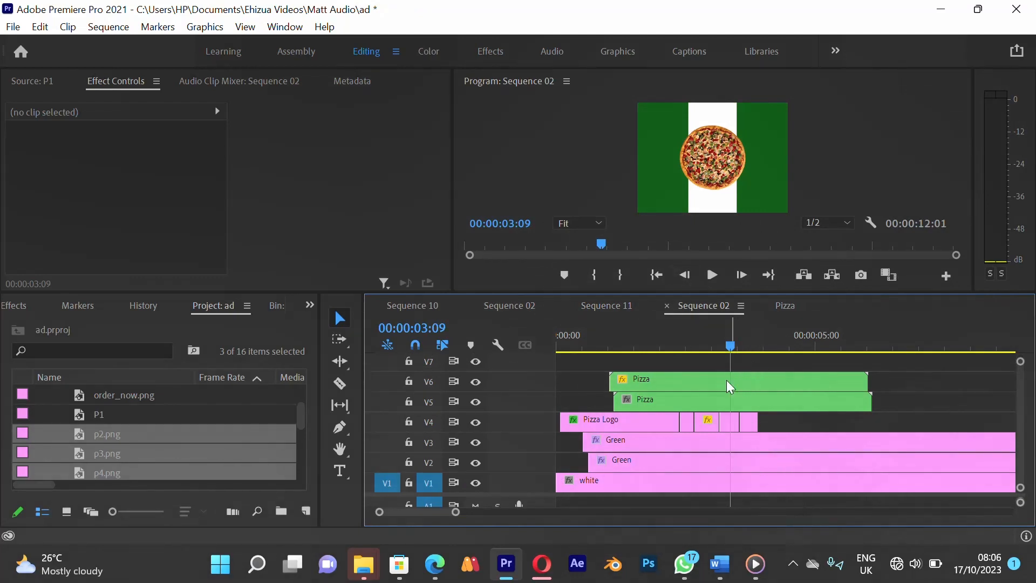
left_click(720, 443)
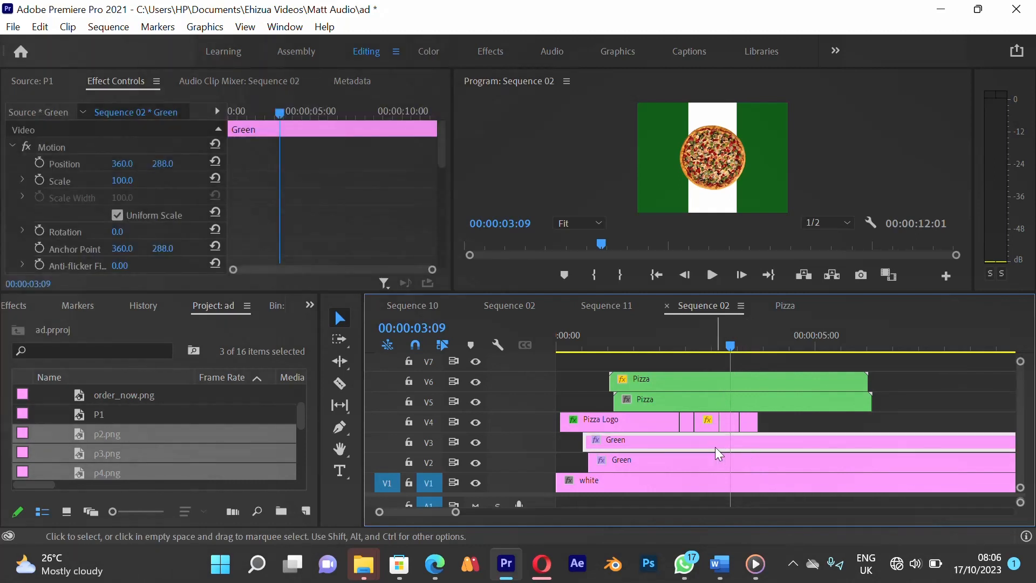
left_click(709, 458)
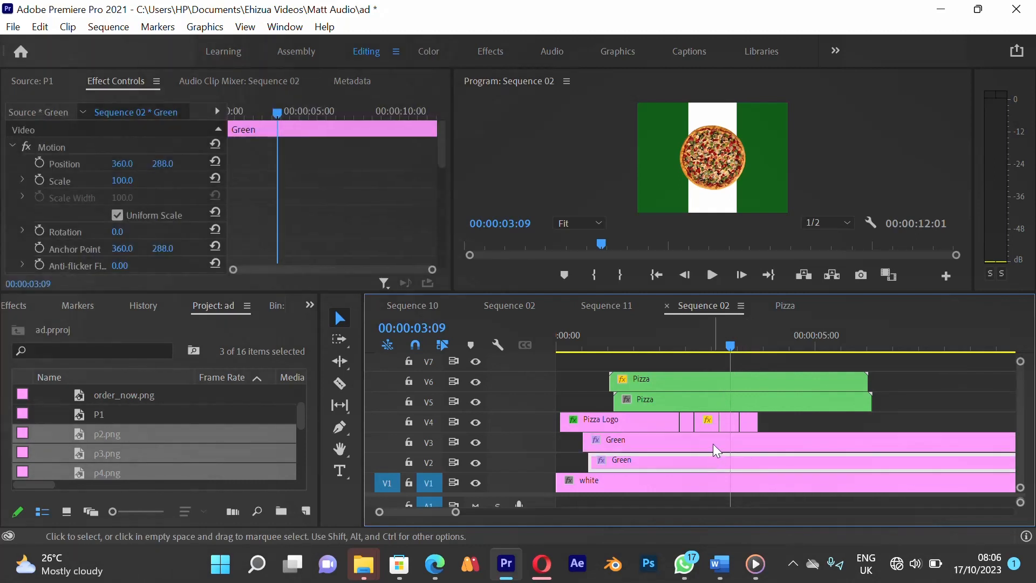
left_click(714, 444)
left_click_drag(728, 342, 755, 344)
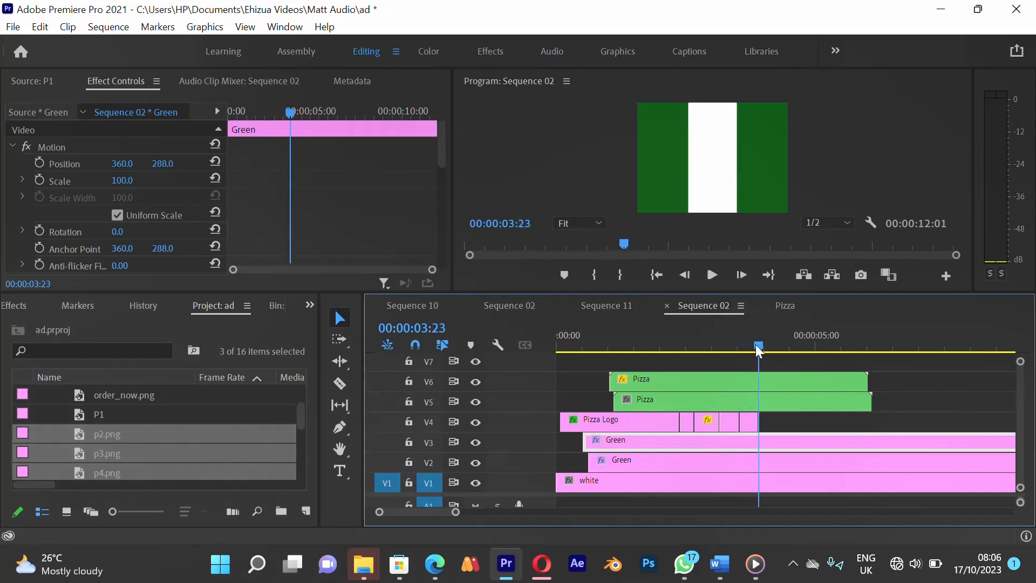
- Examine the last pizza clip on V4, p3.png, and park the playhead at its end at 00:00:03:22
left_click(906, 402)
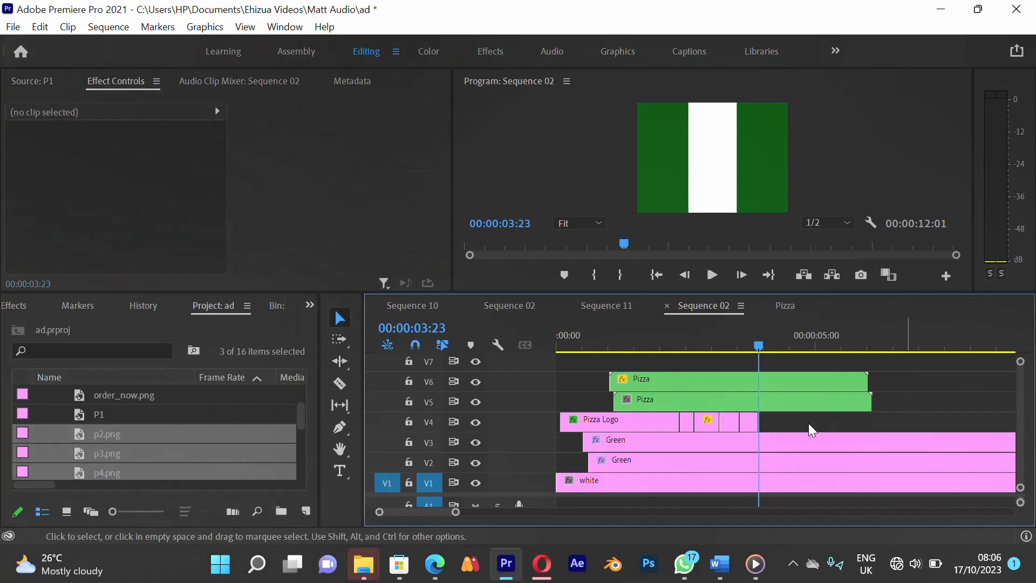
left_click(748, 422)
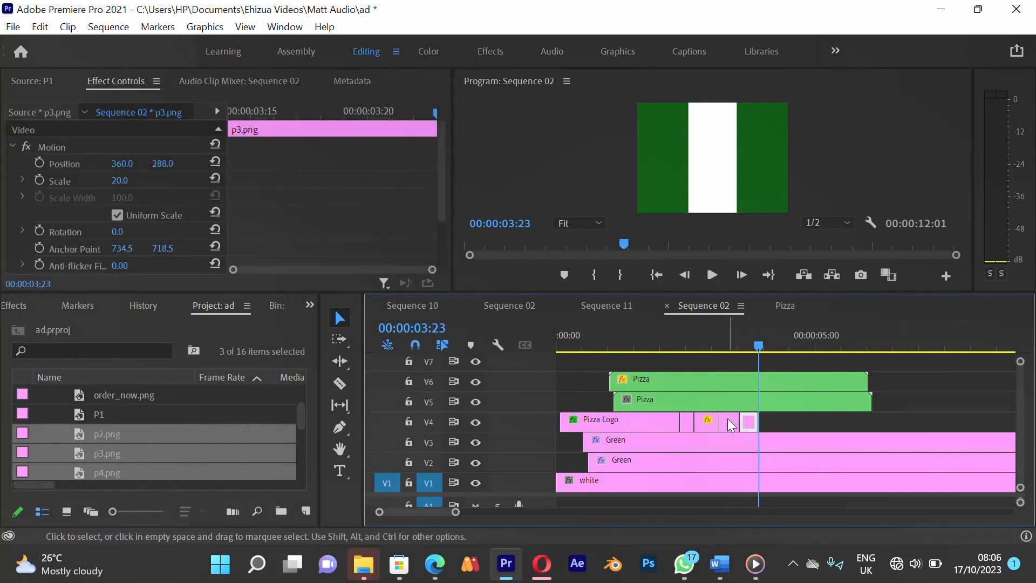
left_click_drag(730, 335, 756, 330)
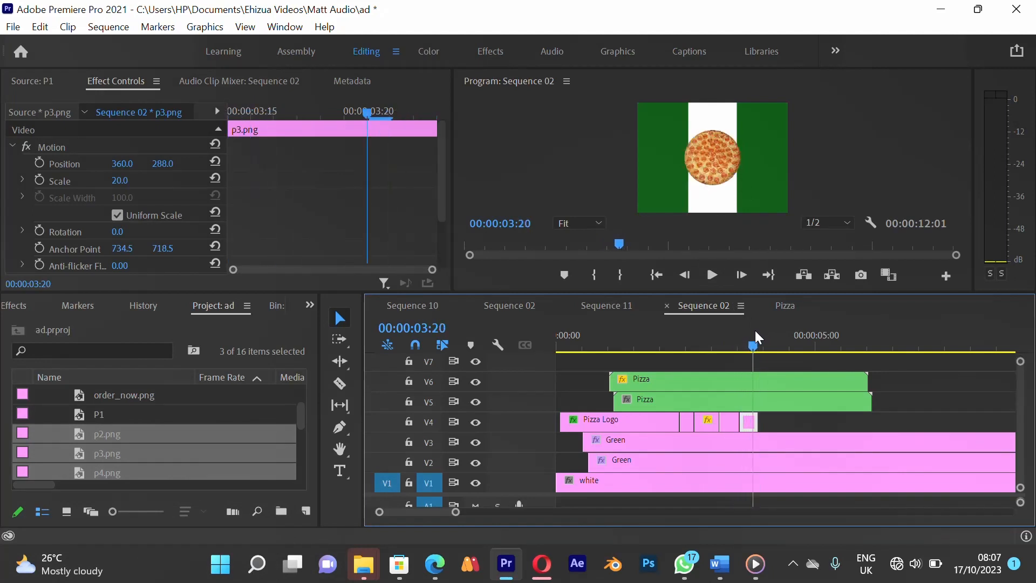
left_click(782, 423)
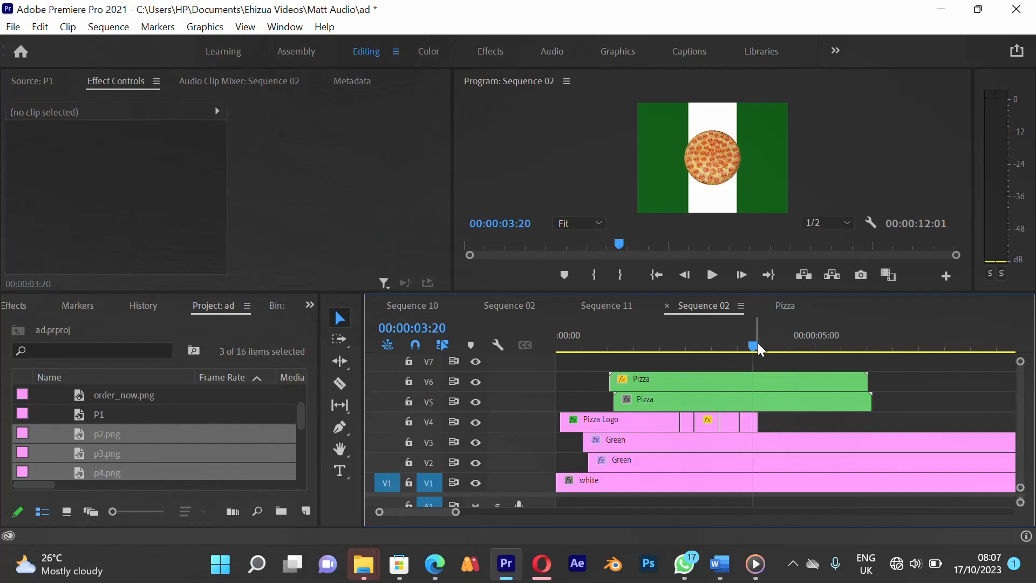
left_click_drag(758, 343, 761, 342)
- Search the effects library for "dissolve"
left_click(310, 307)
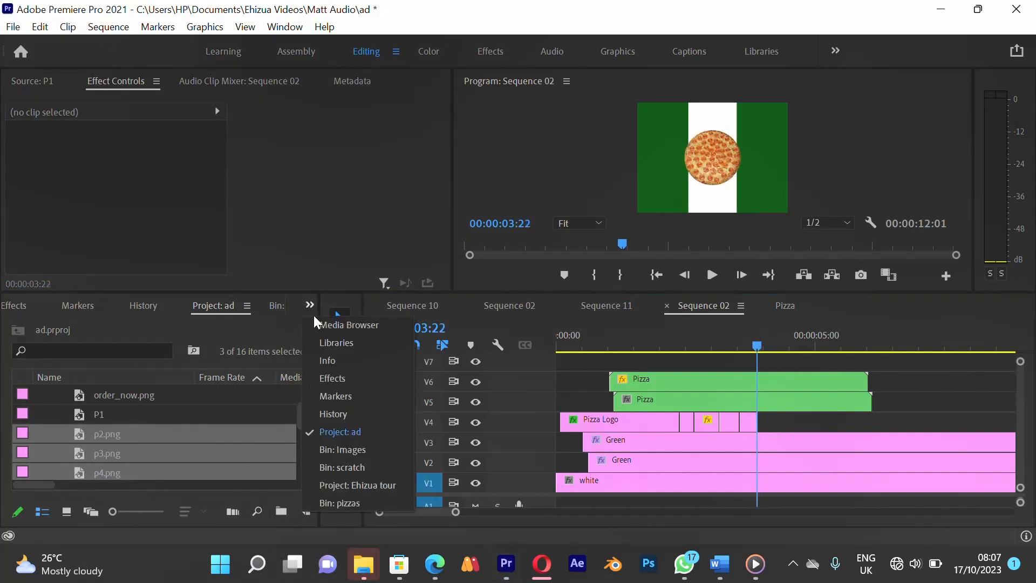
left_click(333, 377)
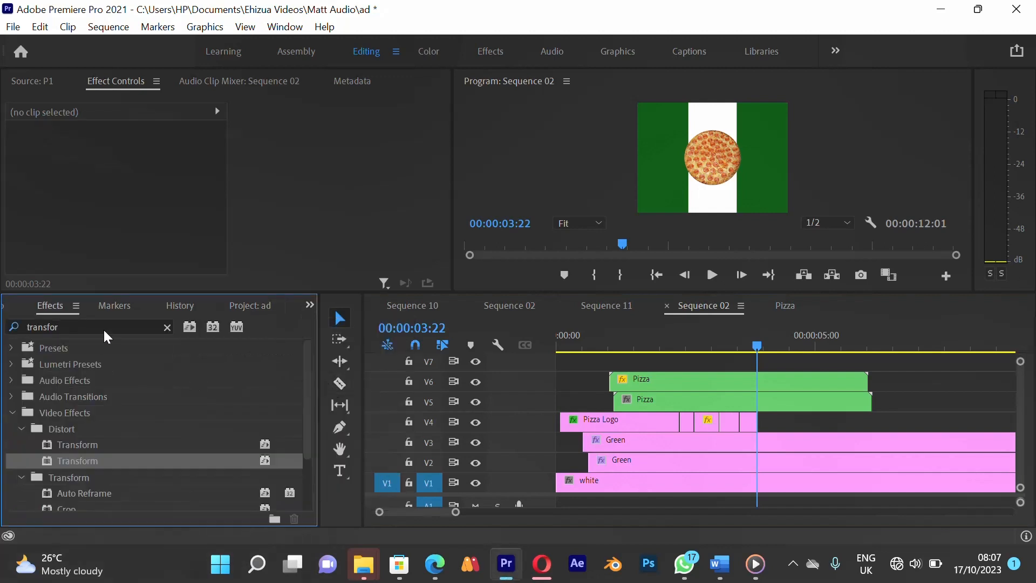
left_click_drag(104, 330, 7, 328)
type("d")
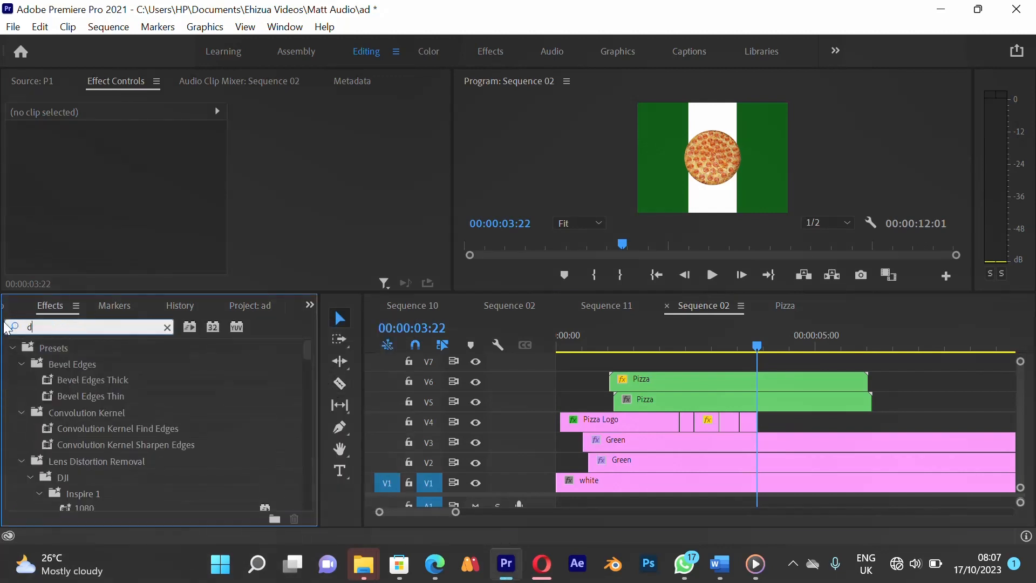
type("is")
type("solve")
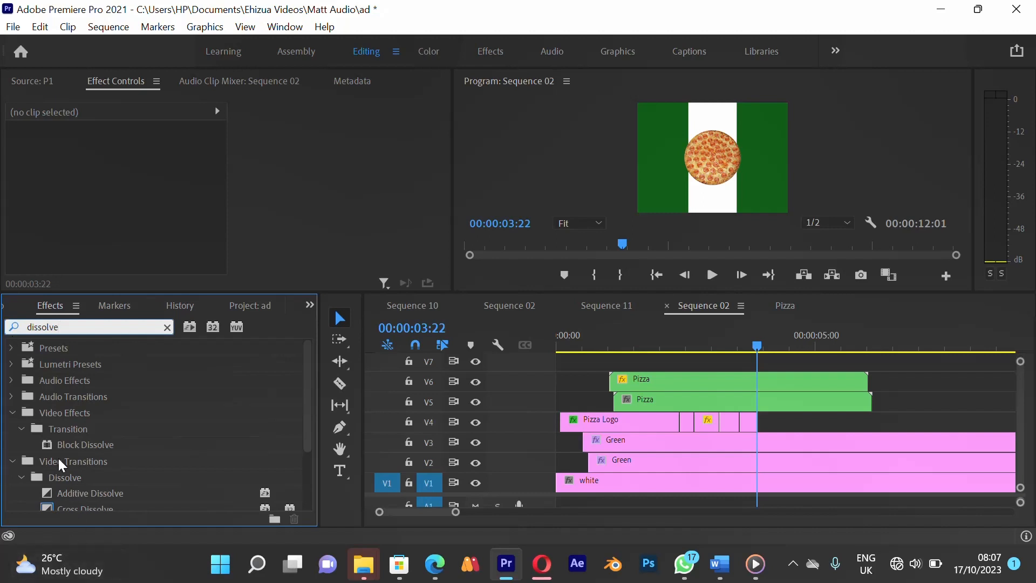
- Apply a Cross Dissolve transition to the end of the p3.png clip on V4 and scrub through the fade
scroll(59, 458, "down", 1)
left_click(83, 480)
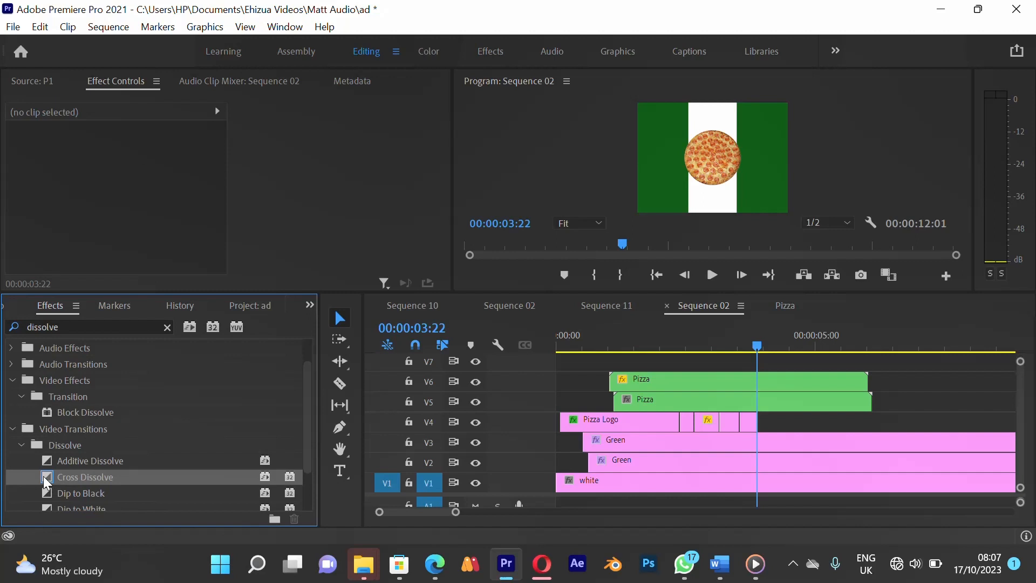
left_click_drag(43, 476, 633, 409)
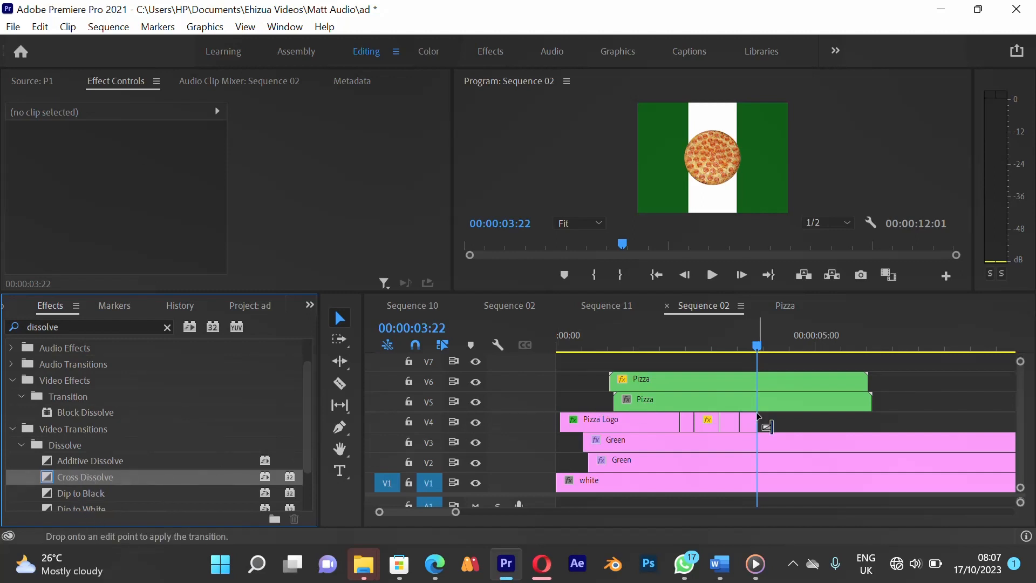
left_click_drag(759, 420, 755, 421)
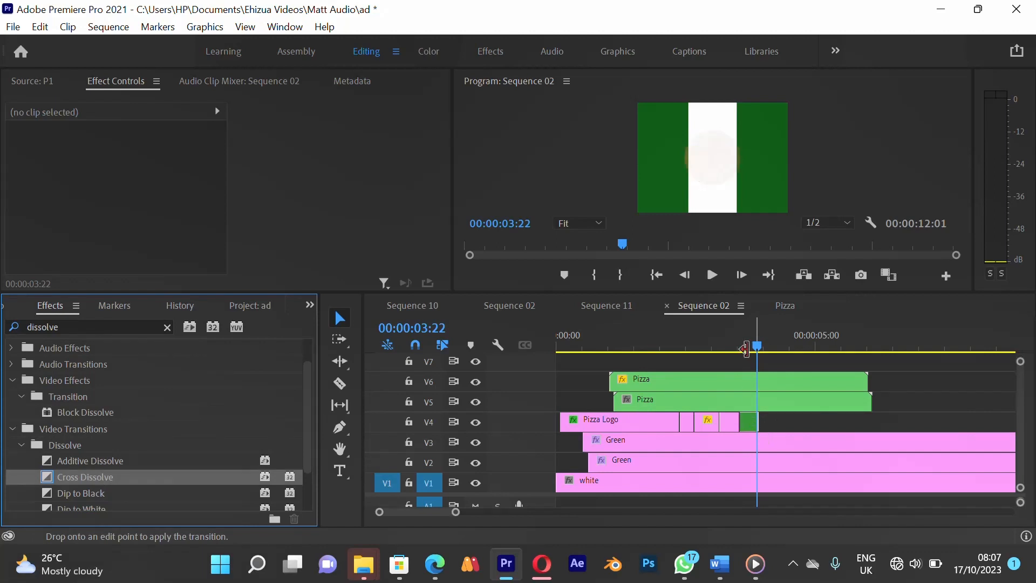
left_click(741, 345)
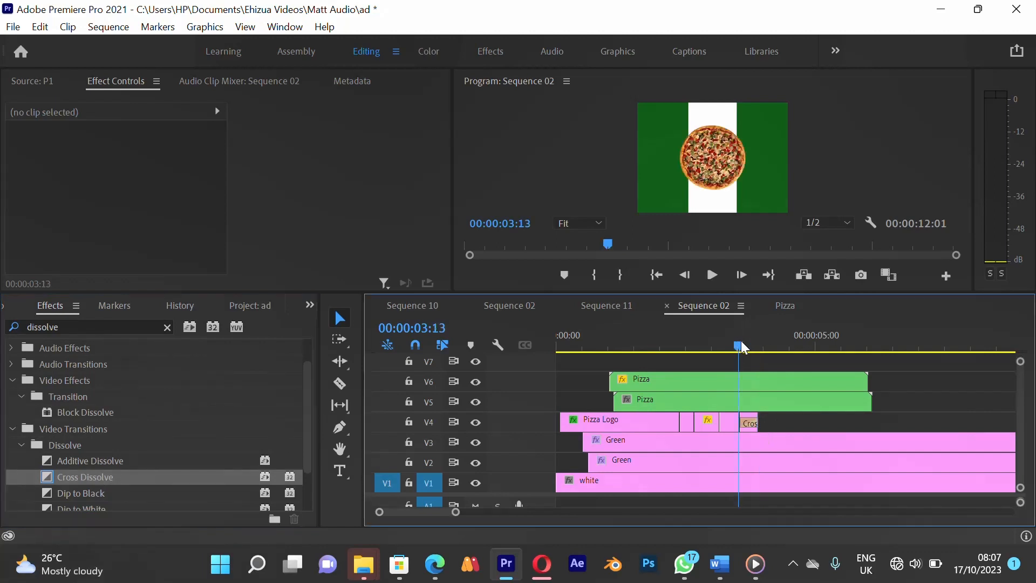
left_click_drag(741, 345, 756, 347)
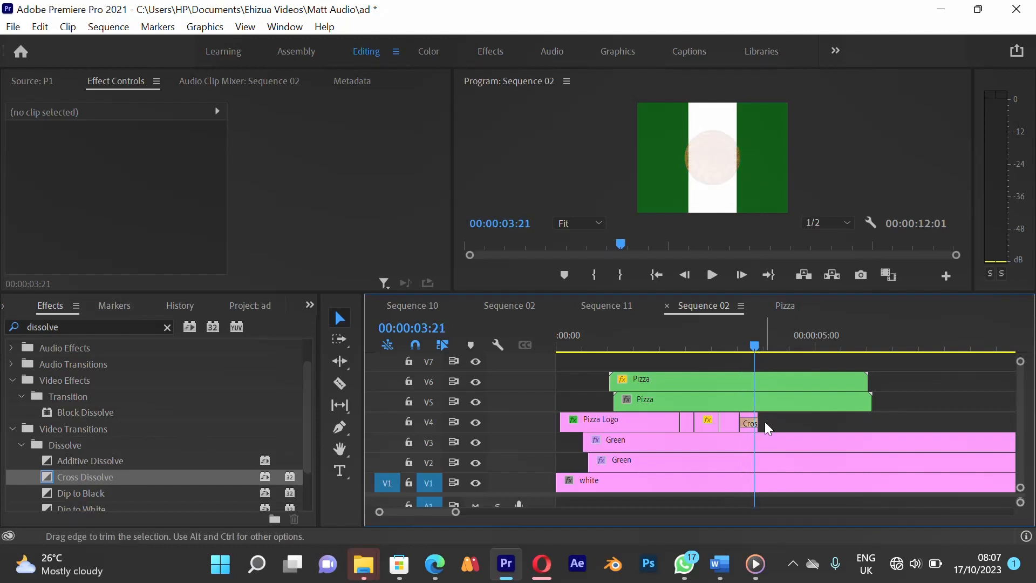
- Extend the end of the p3.png clip on V4 slightly and play back the dissolve to check its timing
mouse_move(753, 424)
left_mouse_down()
mouse_move(772, 432)
mouse_move(762, 420)
left_mouse_up()
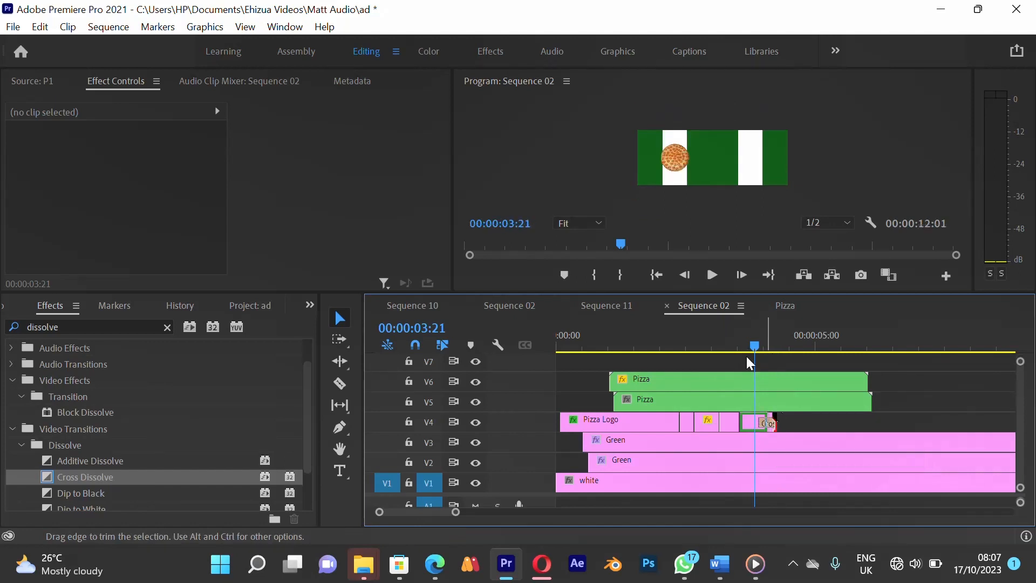
left_click_drag(752, 341, 726, 346)
key("space")
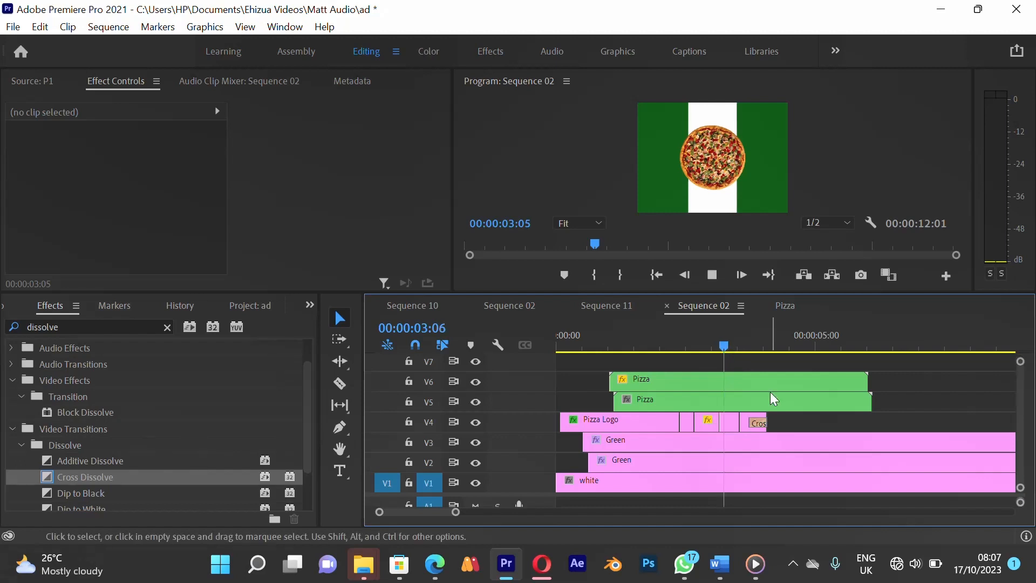
left_click(733, 327)
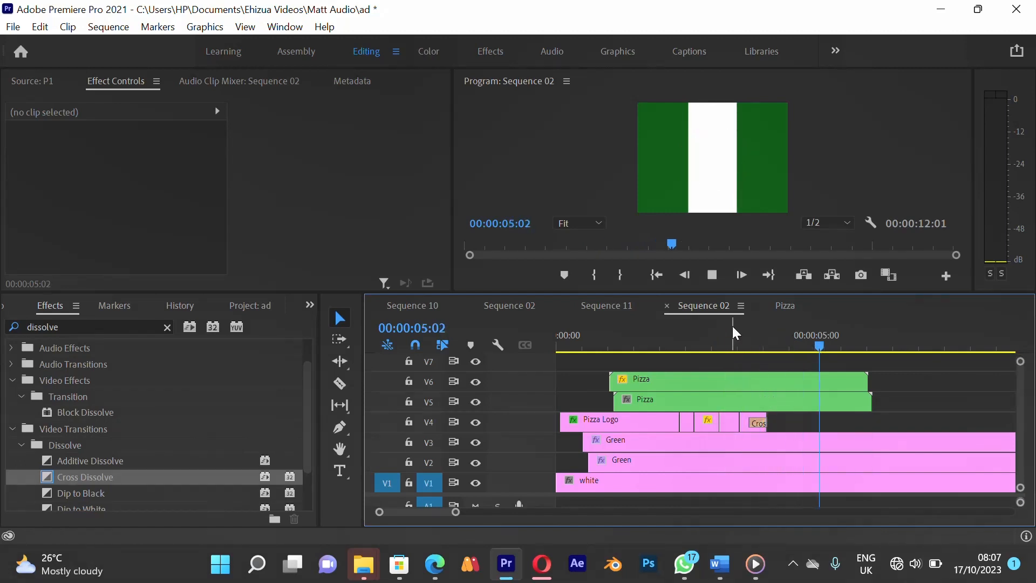
left_click_drag(766, 338, 749, 339)
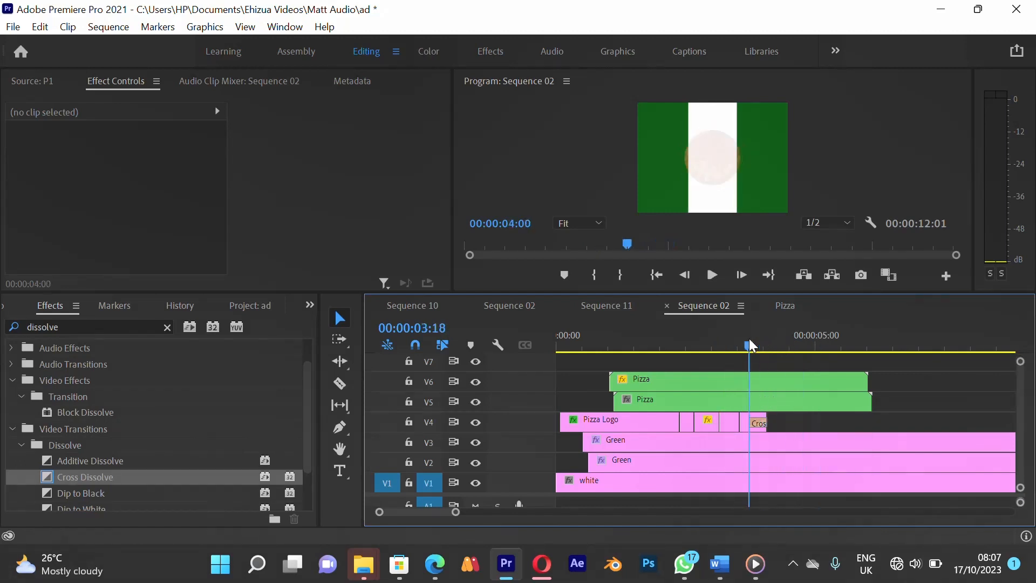
- Extend the end of p3.png a little further with its dissolve and return to the ad project's media list
mouse_move(764, 422)
left_mouse_down()
mouse_move(781, 422)
mouse_move(764, 429)
left_mouse_up()
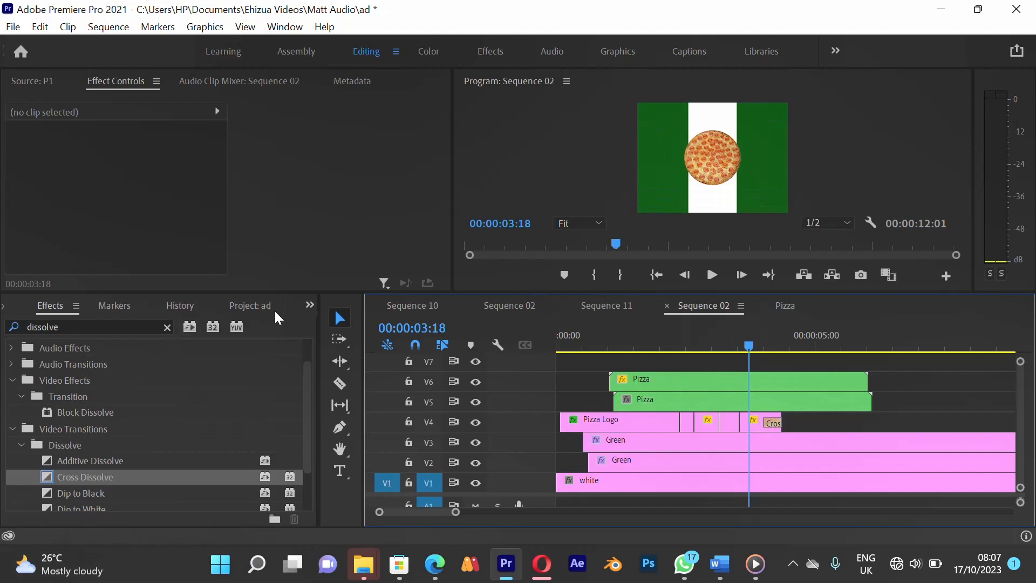
left_click(307, 306)
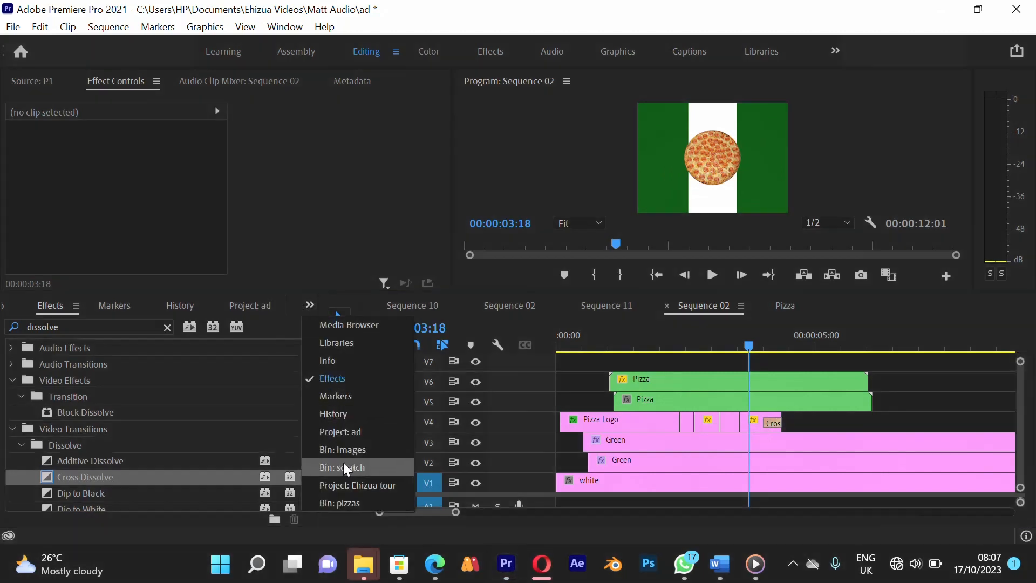
left_click(364, 437)
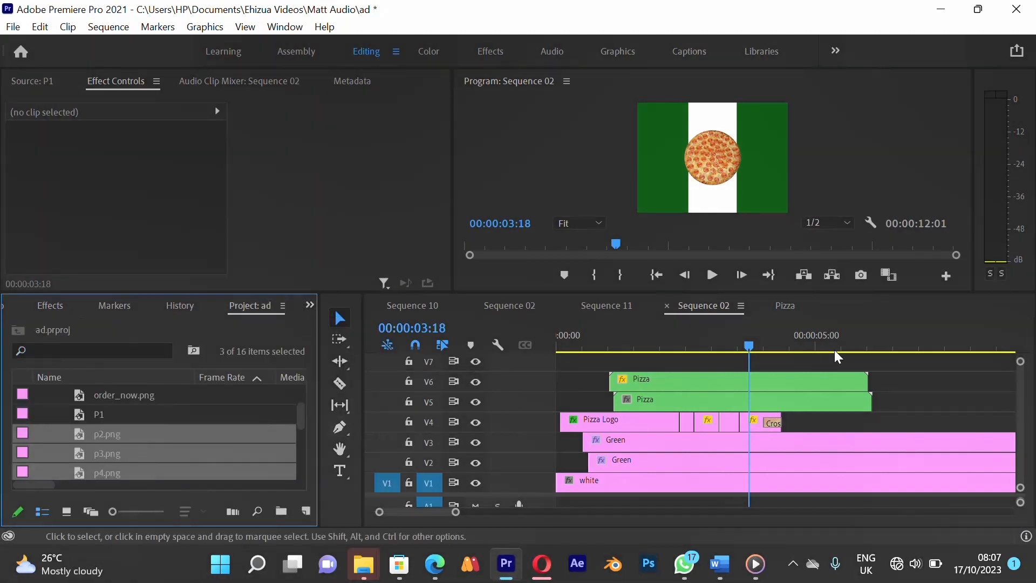
- Place the playhead at 00:00:04:07, delete the Cross Dissolve from p3.png and lengthen the clip beyond the playhead
left_click(883, 424)
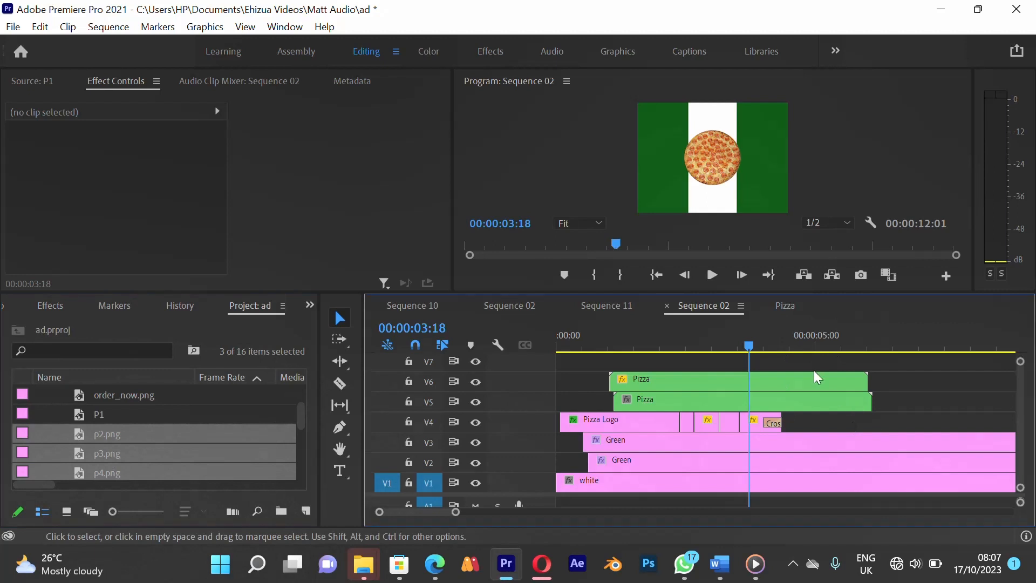
left_click(753, 346)
left_click_drag(759, 352, 779, 347)
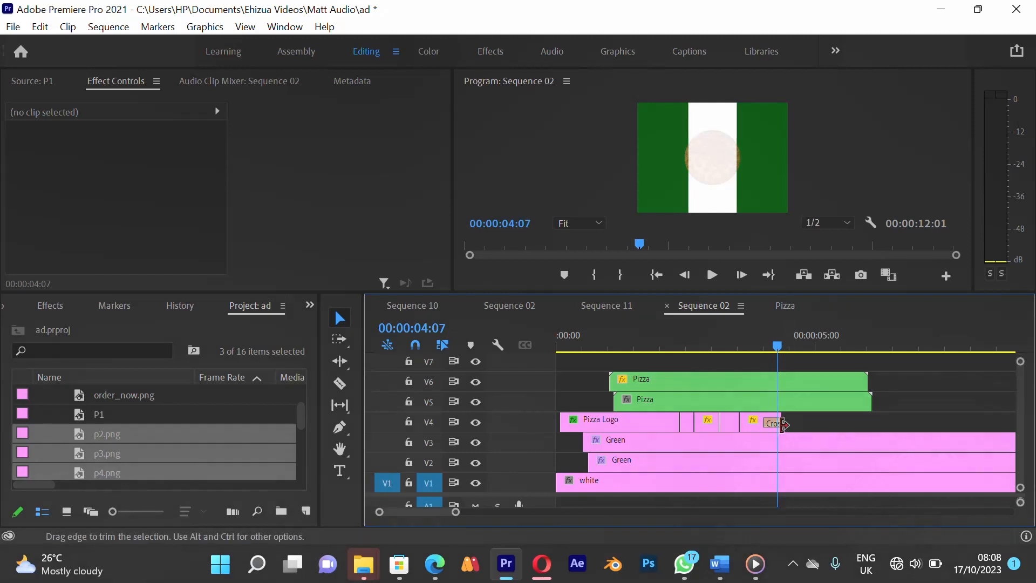
left_click(772, 423)
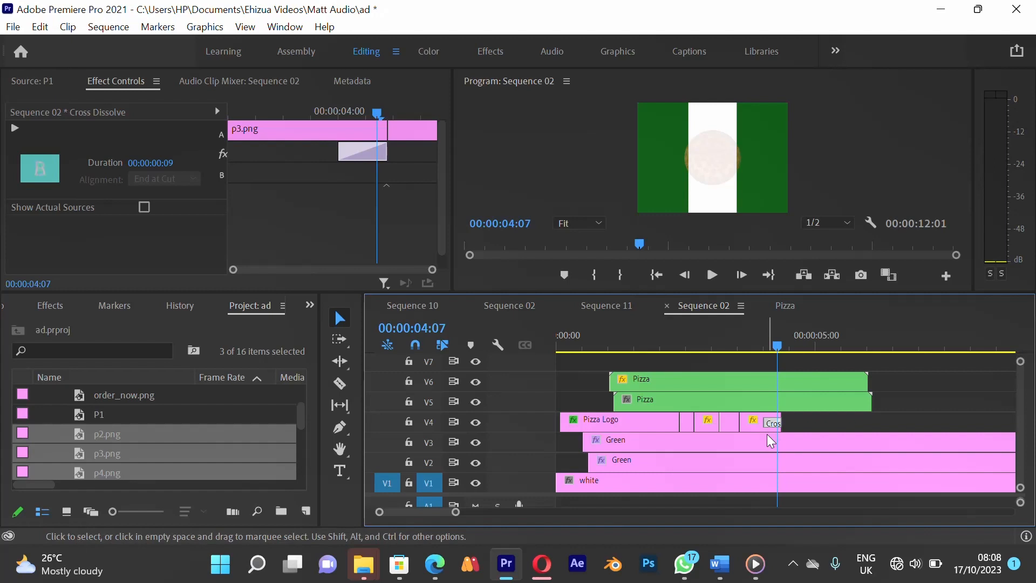
key("Delete")
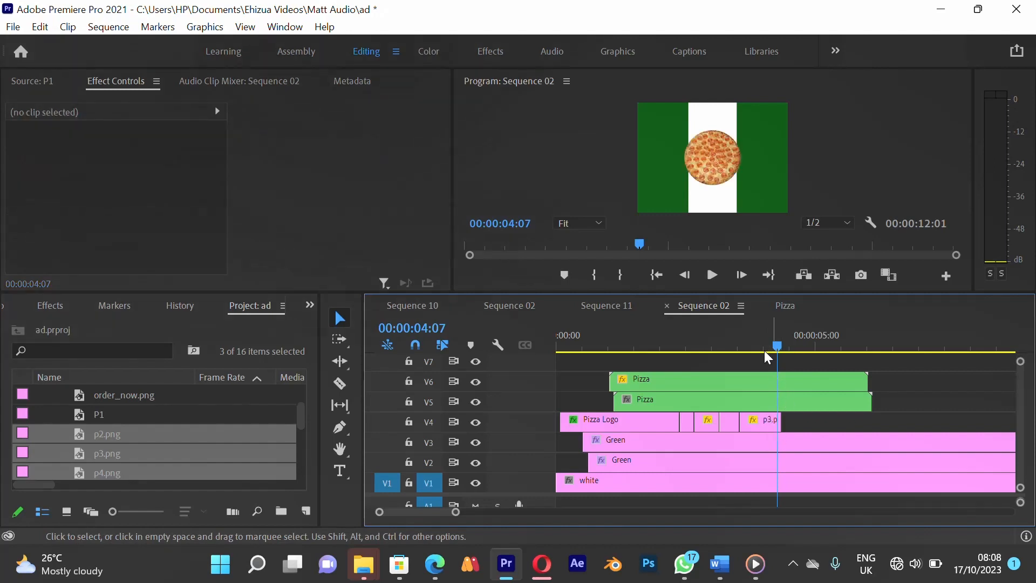
left_click_drag(781, 421, 800, 421)
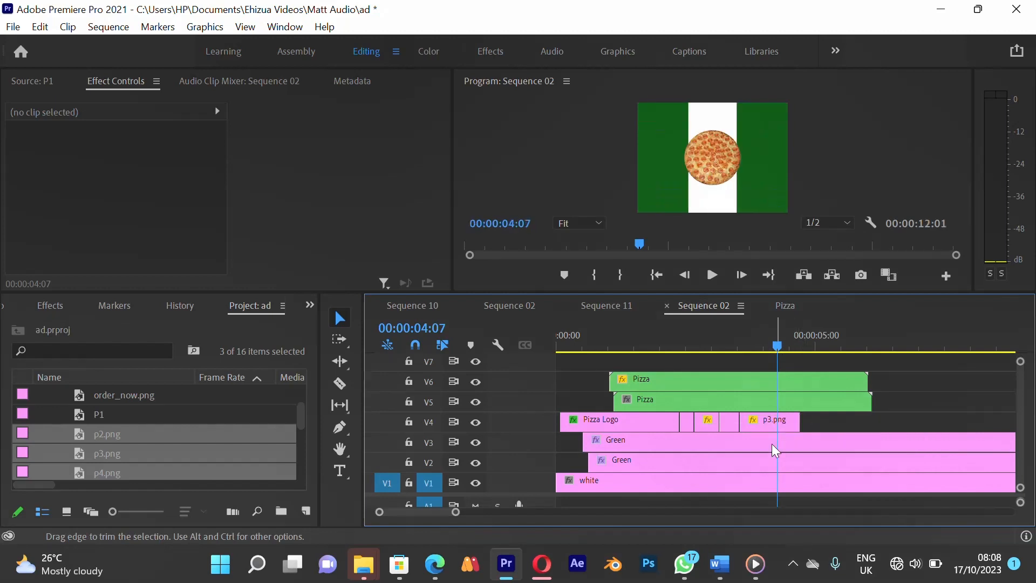
- Animate the rotation of p3.png with a 0° keyframe at 00:00:04:03 and a 201° keyframe at 00:00:04:07
left_click(771, 423)
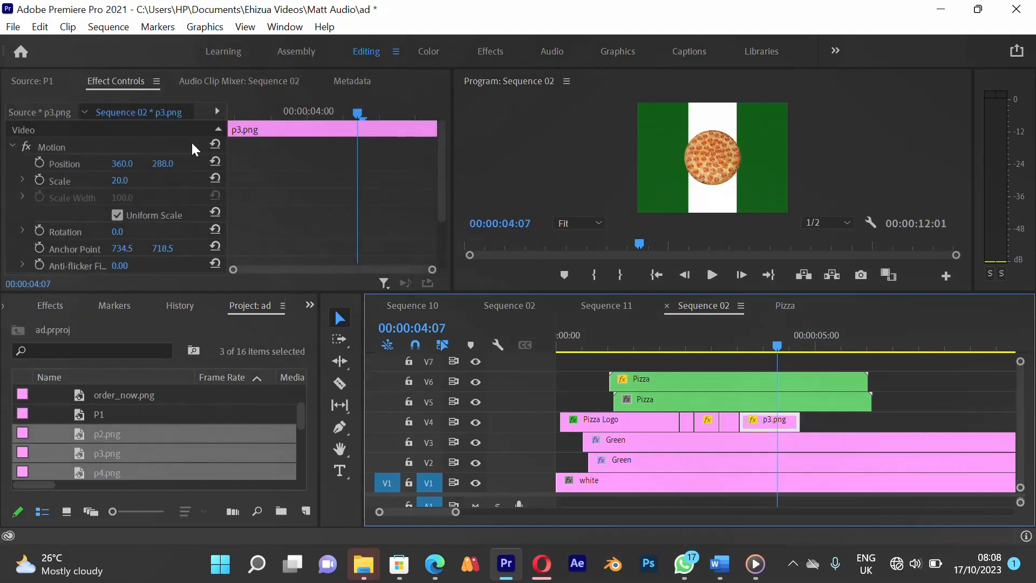
left_click(39, 230)
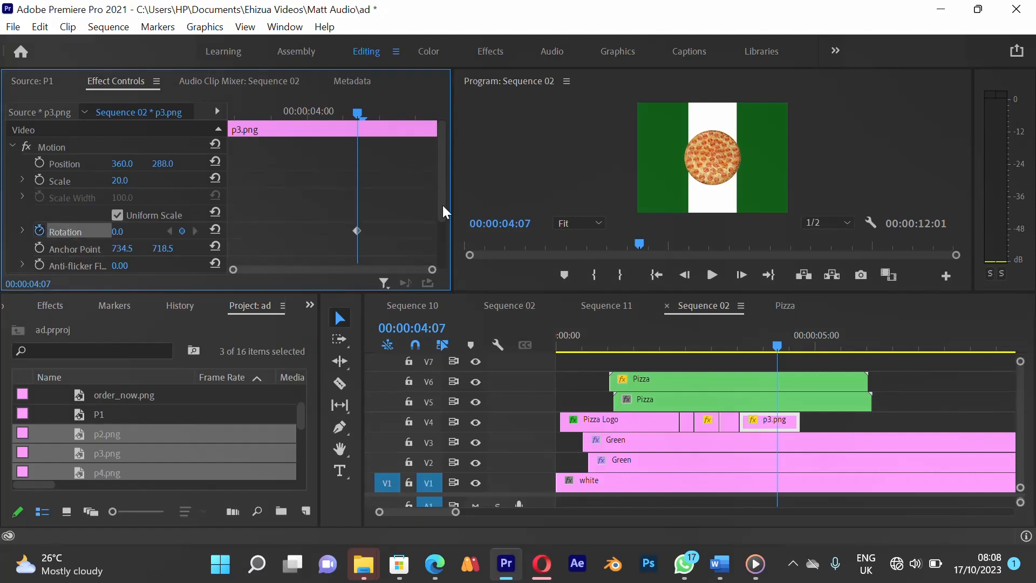
left_click_drag(356, 231, 334, 231)
left_click_drag(110, 231, 283, 224)
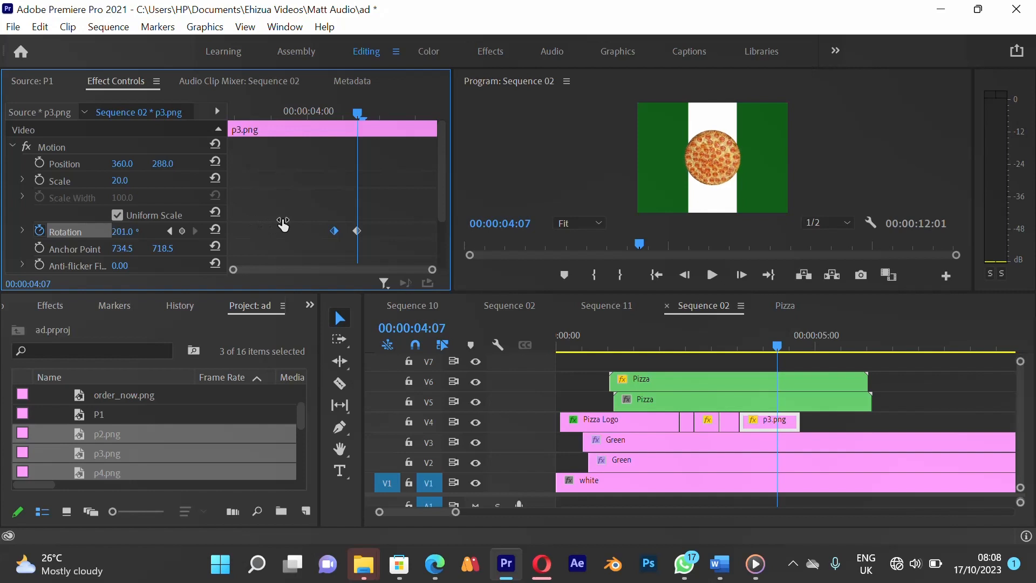
- Animate the position of p3.png with a 360, 288 keyframe at 00:00:04:03 and an off-frame keyframe at X 1002.6 at 00:00:04:07
left_click(171, 233)
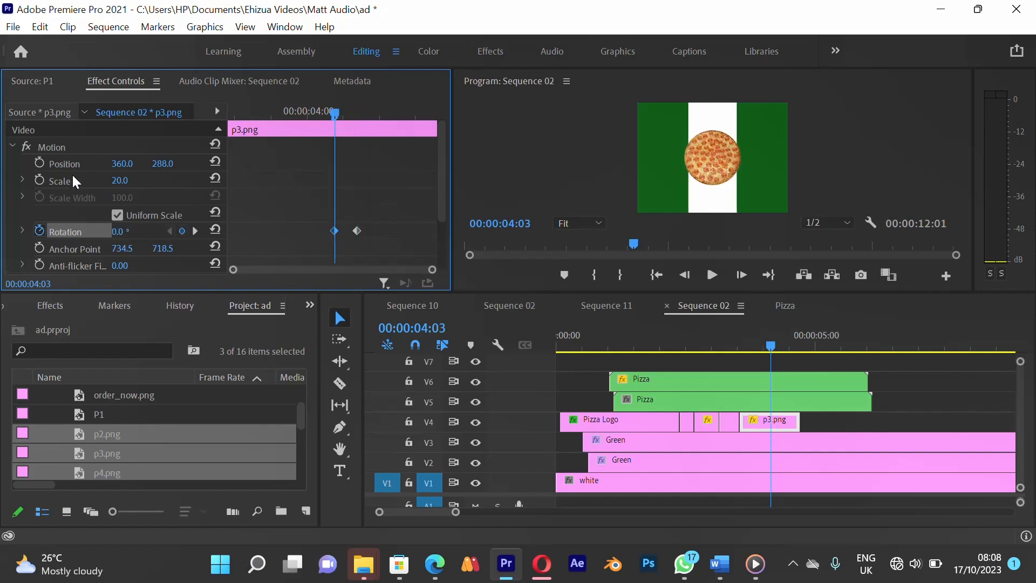
left_click(37, 161)
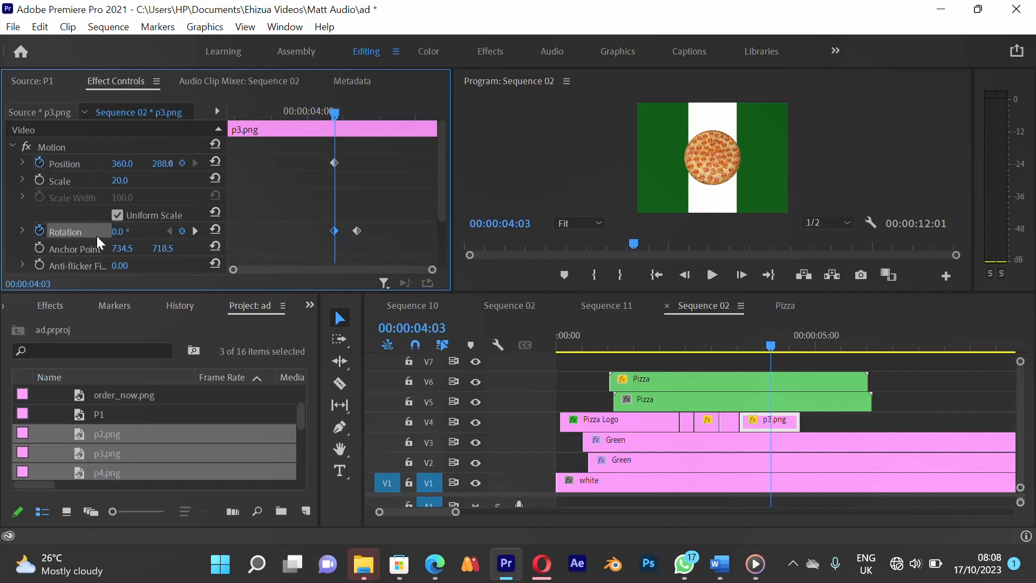
left_click(197, 231)
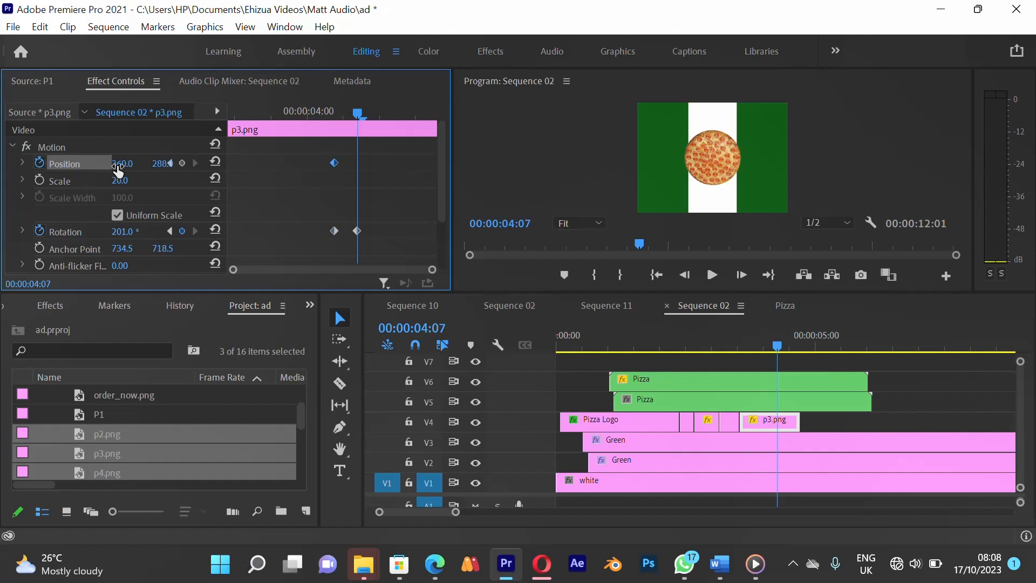
left_click(74, 149)
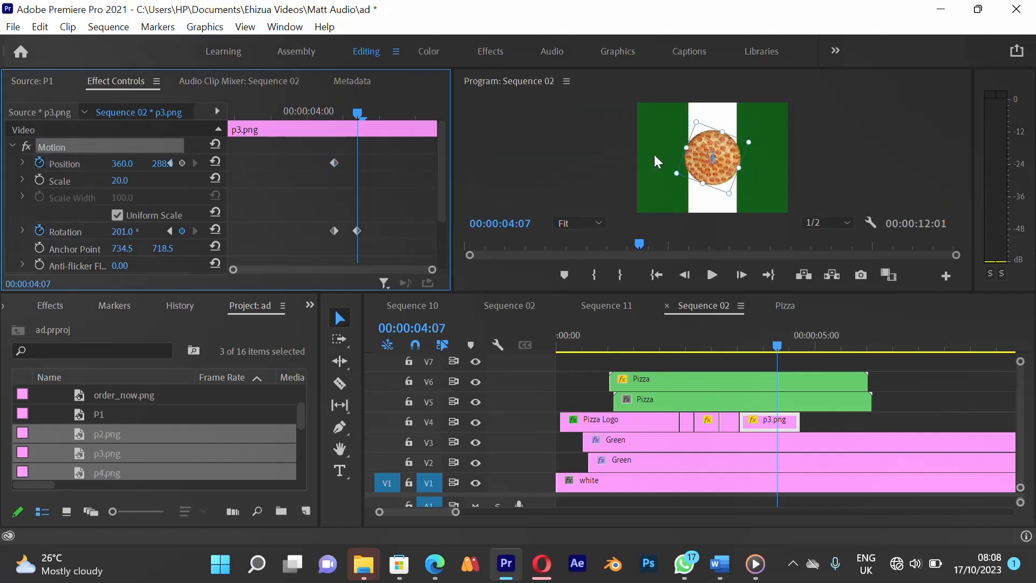
left_click_drag(702, 164, 836, 156)
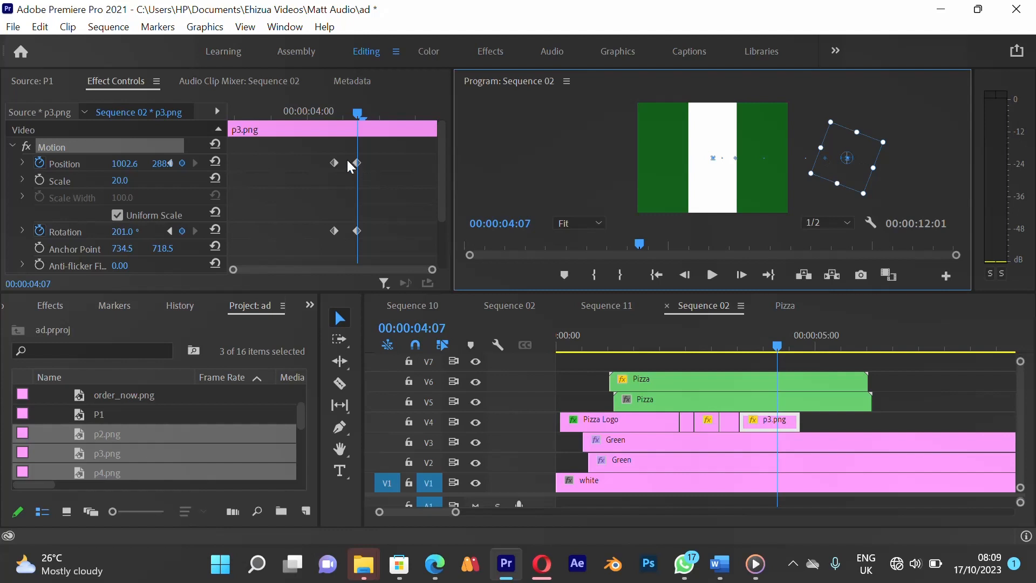
- Move the ending position and rotation keyframes of p3.png to 00:00:04:09 and play back the exit from 00:00:04:01
left_click_drag(347, 160, 370, 231)
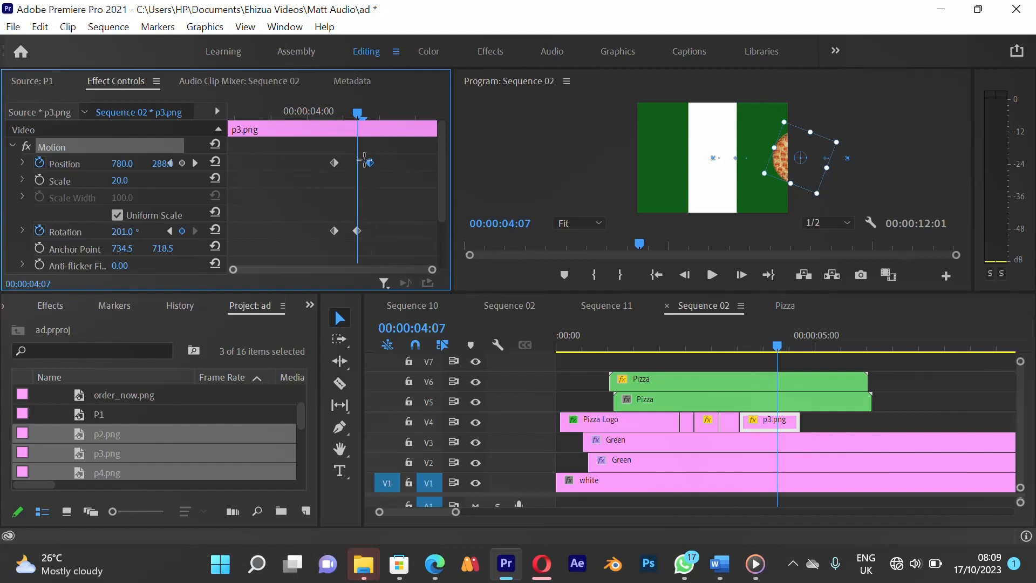
key("ctrl+z")
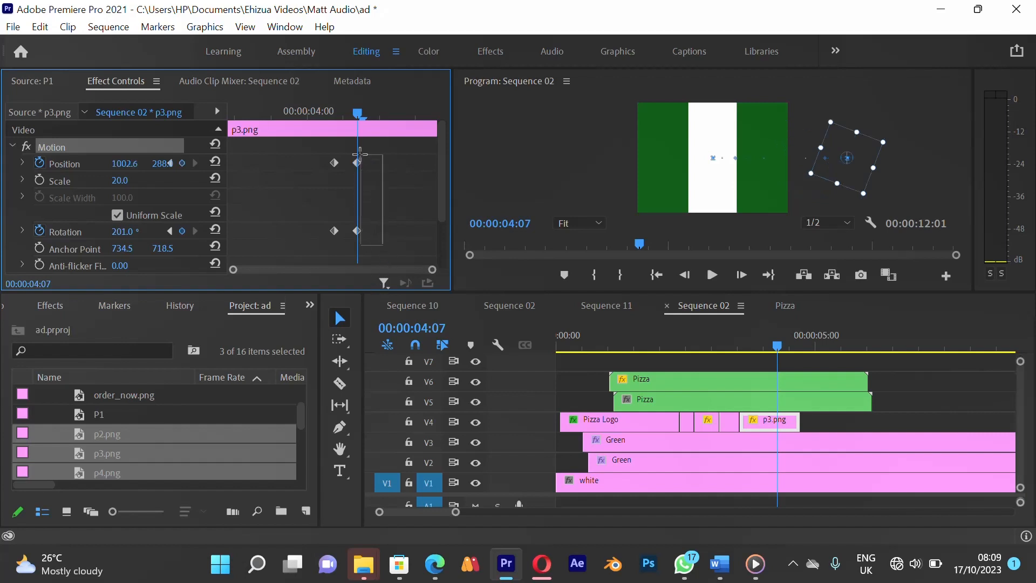
left_click_drag(359, 161, 379, 158)
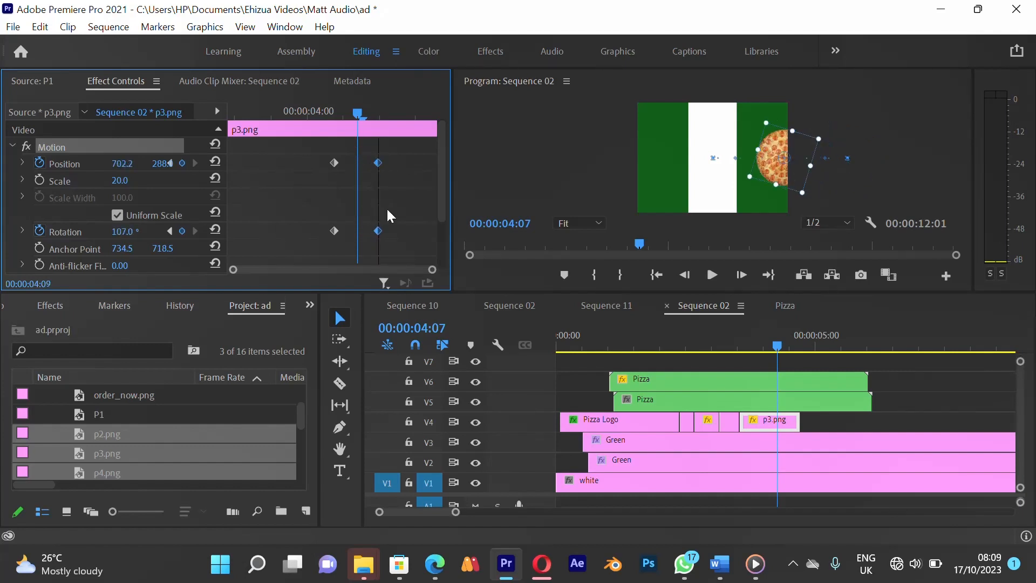
left_click(324, 125)
left_click(316, 117)
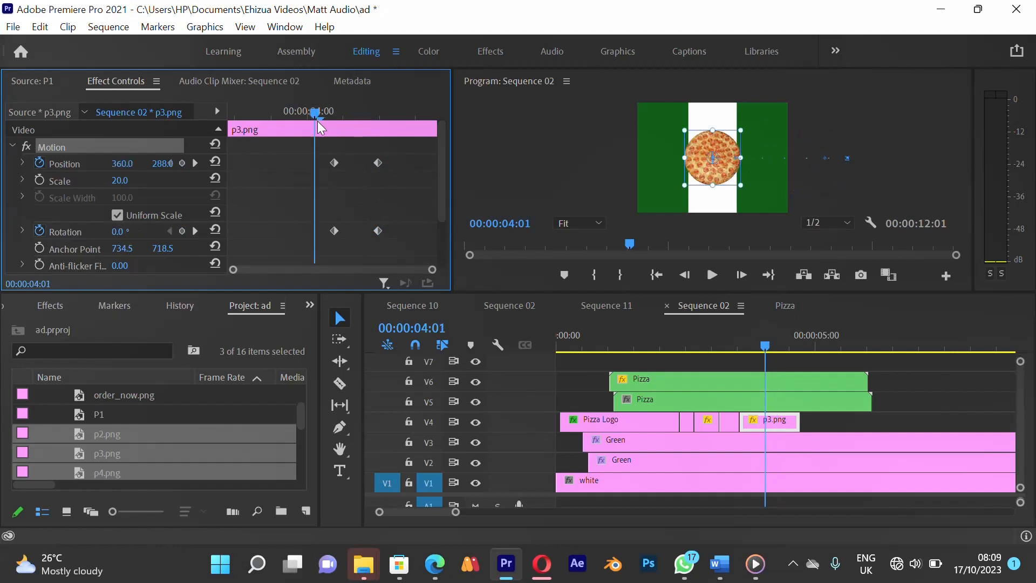
key("space")
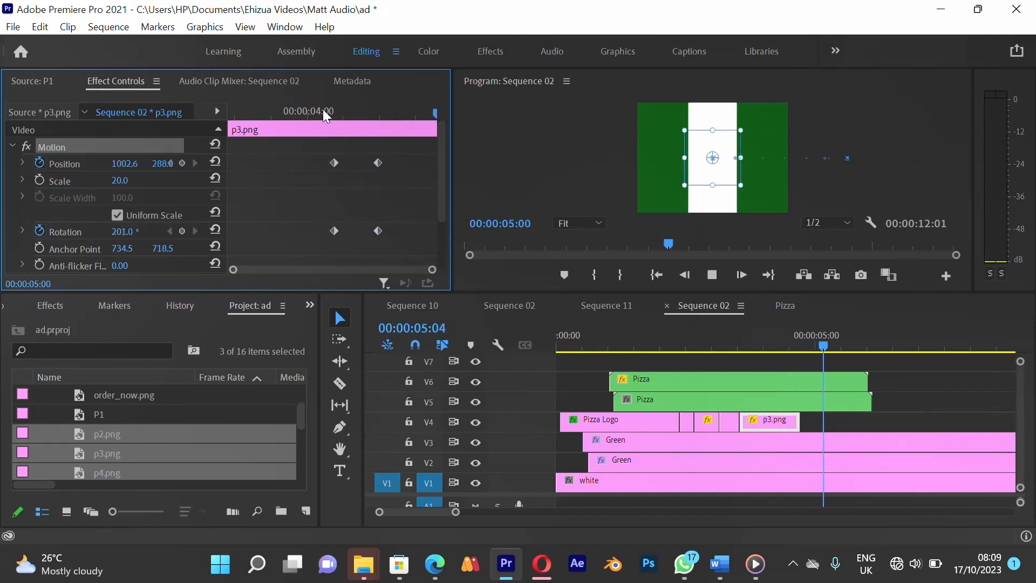
left_click_drag(322, 110, 343, 120)
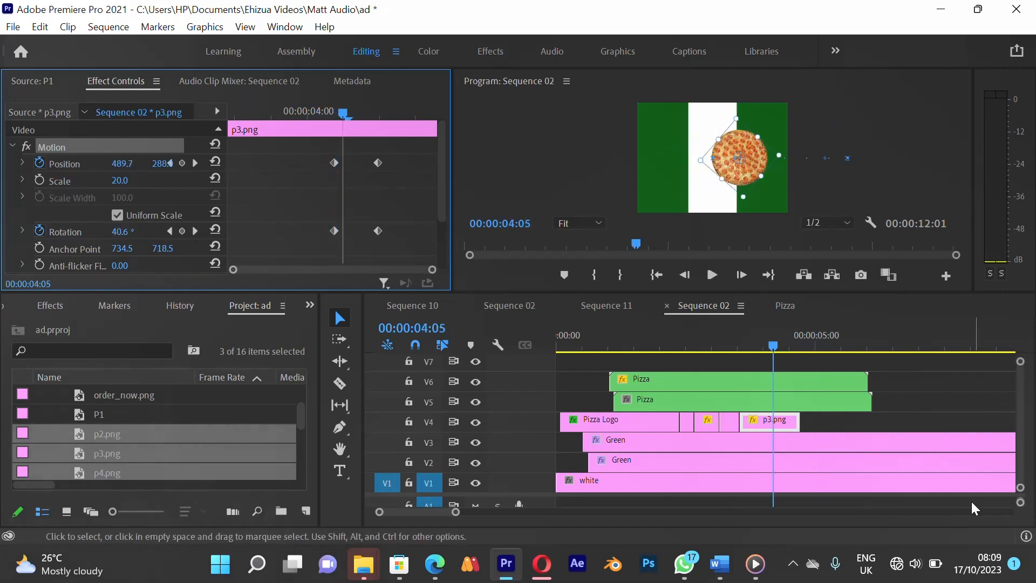
- Select the Green clip on V3, toggle its track visibility to identify its band, and place the playhead at 00:00:04:01
left_click(832, 423)
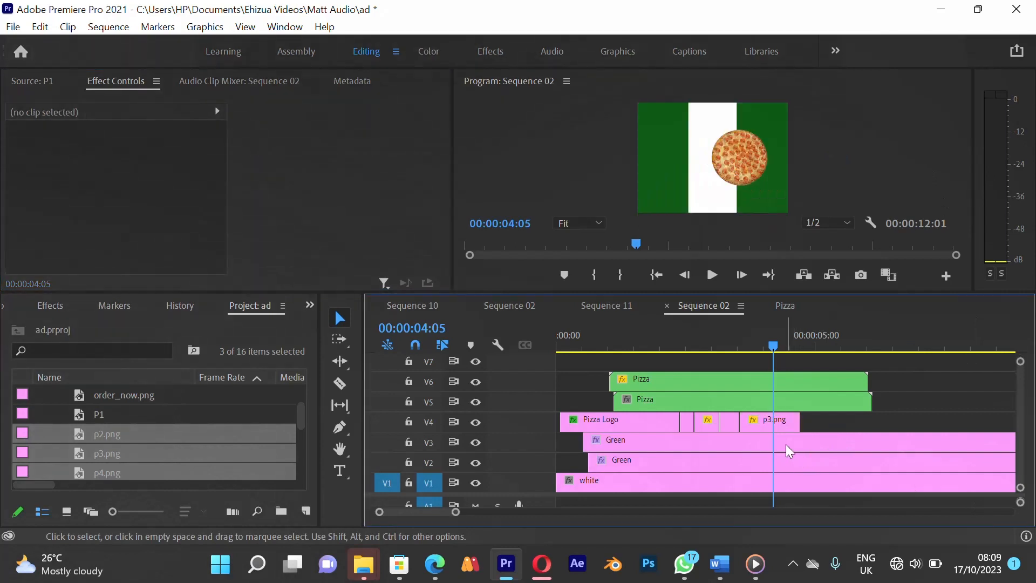
left_click(786, 445)
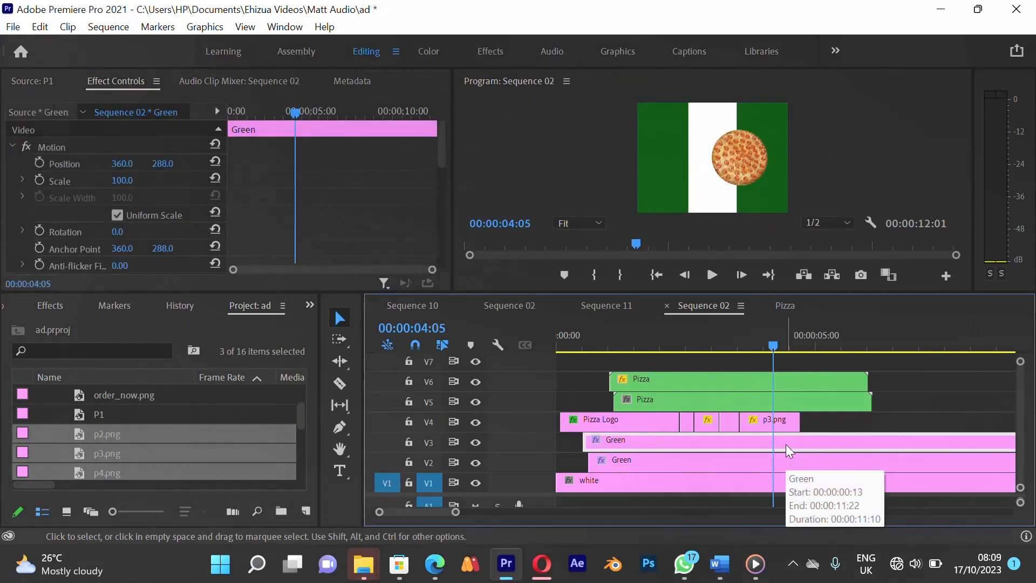
left_click(475, 442)
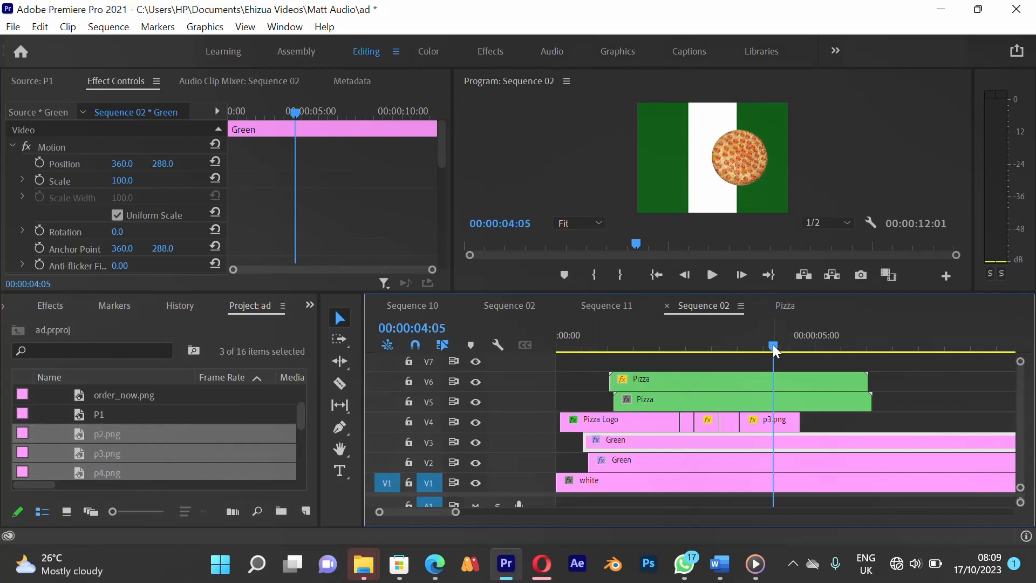
mouse_move(773, 345)
left_mouse_down()
mouse_move(752, 349)
mouse_move(776, 346)
mouse_move(763, 350)
left_mouse_up()
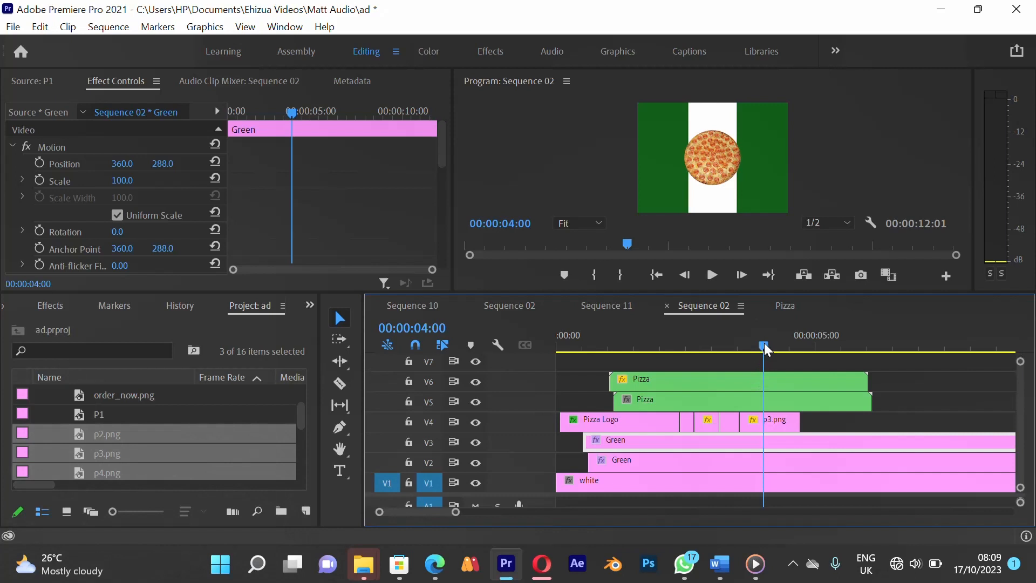
left_click_drag(765, 346, 765, 343)
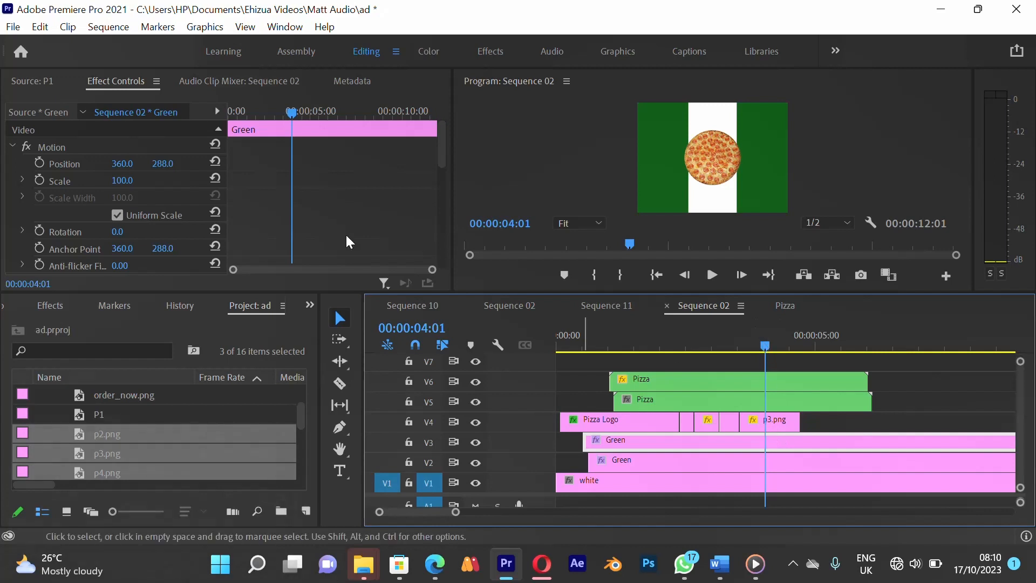
- Expand the Crop effect of the V3 Green clip and set a Left crop keyframe of 66% at 00:00:04:01
scroll(24, 197, "down", 3)
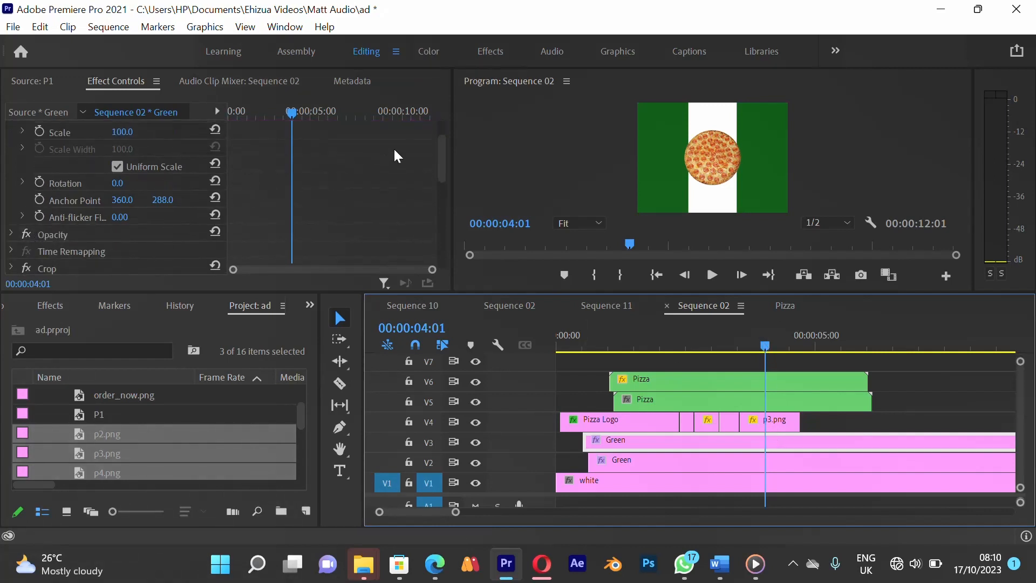
left_click_drag(440, 148, 452, 181)
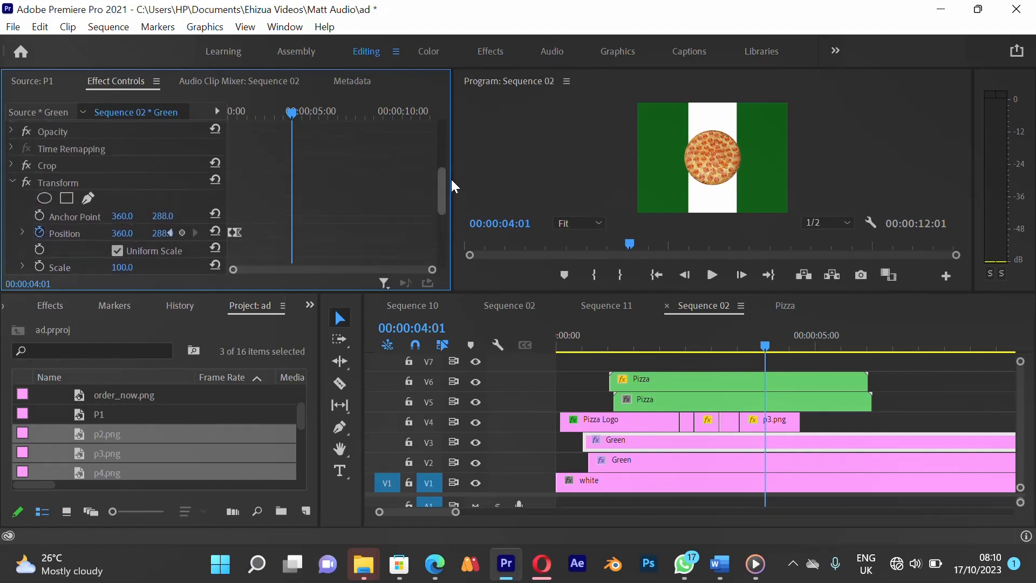
left_click(17, 181)
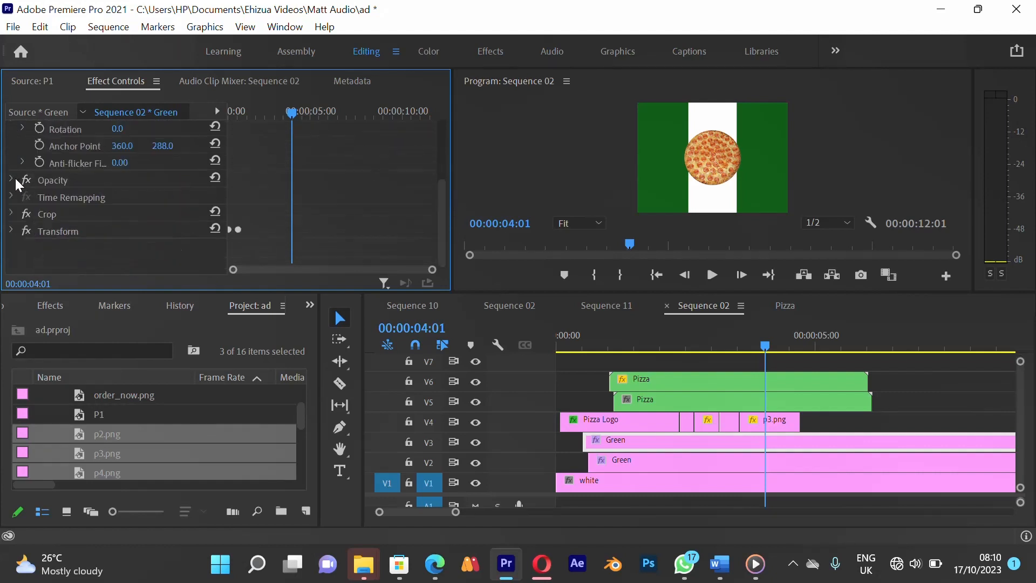
left_click(12, 214)
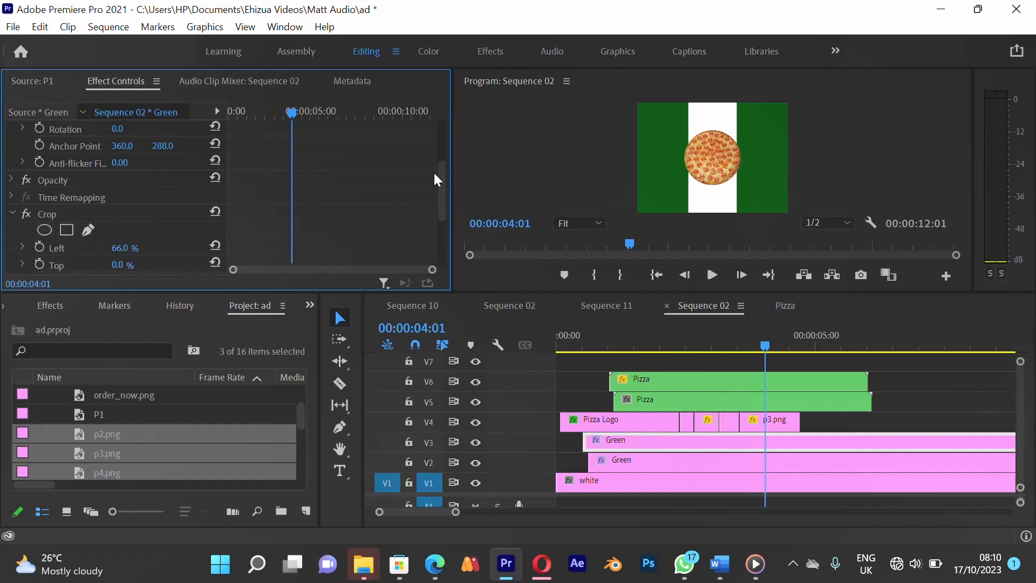
left_click_drag(435, 174, 445, 197)
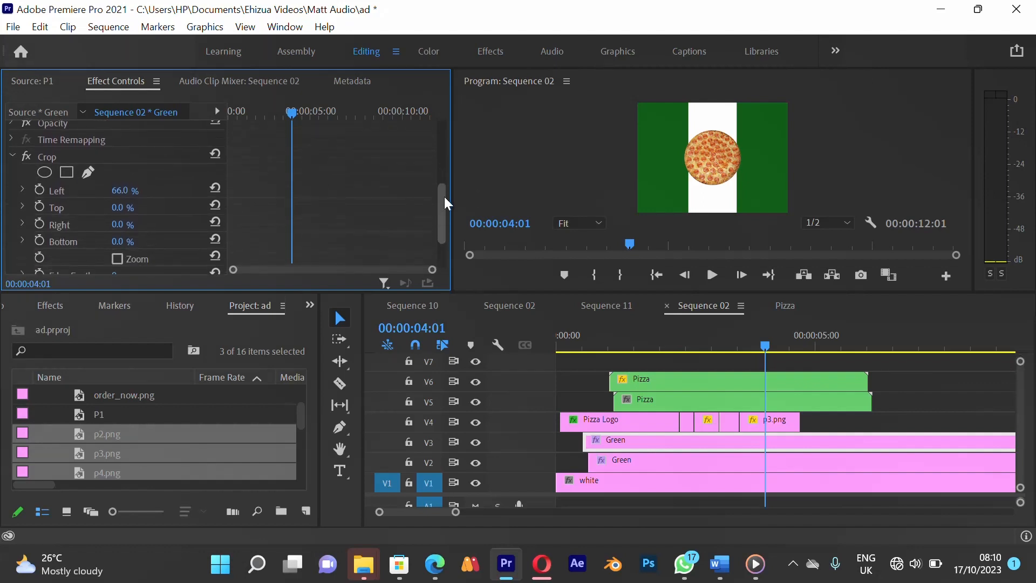
left_click(37, 191)
mouse_move(117, 193)
left_mouse_down()
mouse_move(113, 212)
mouse_move(137, 192)
left_mouse_up()
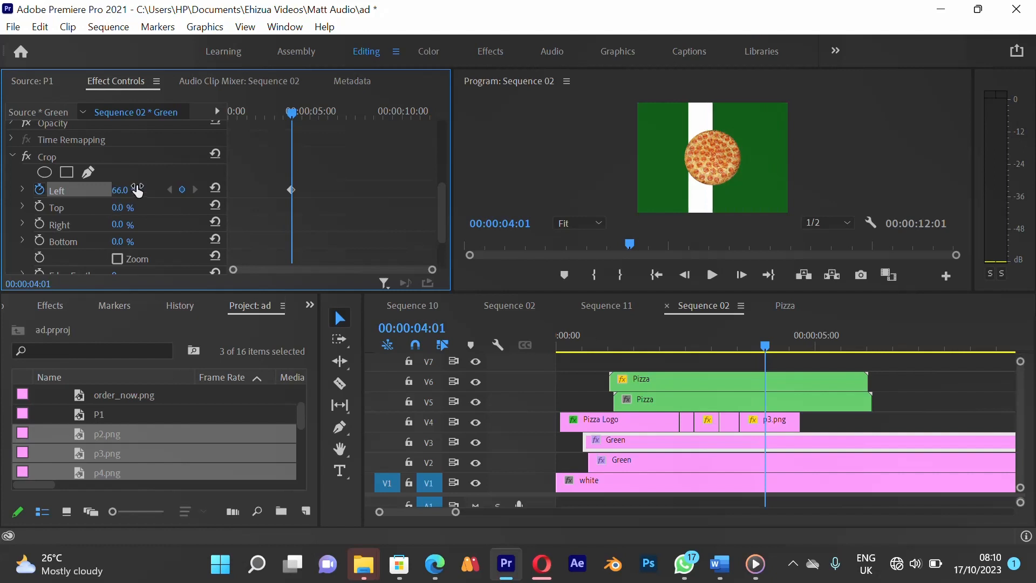
key("ctrl+z")
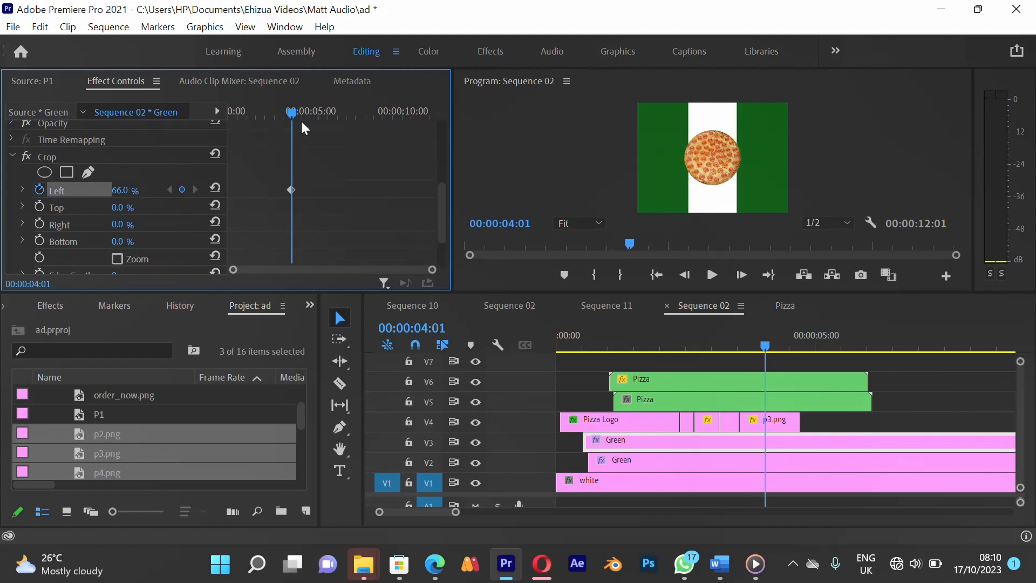
- Add a Left crop keyframe of 100% at 00:00:04:09 on the V3 Green clip
key("Left")
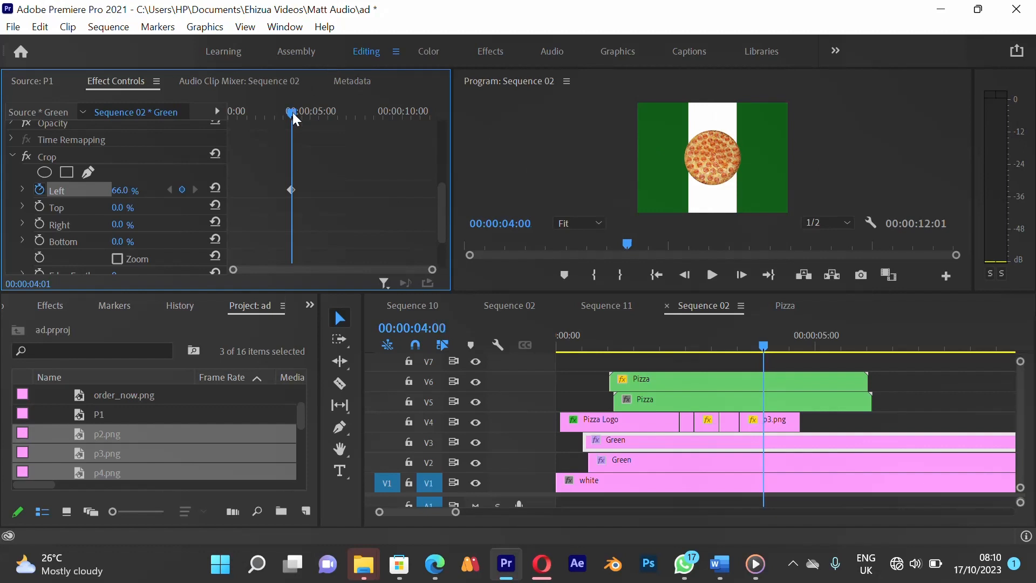
key("equal")
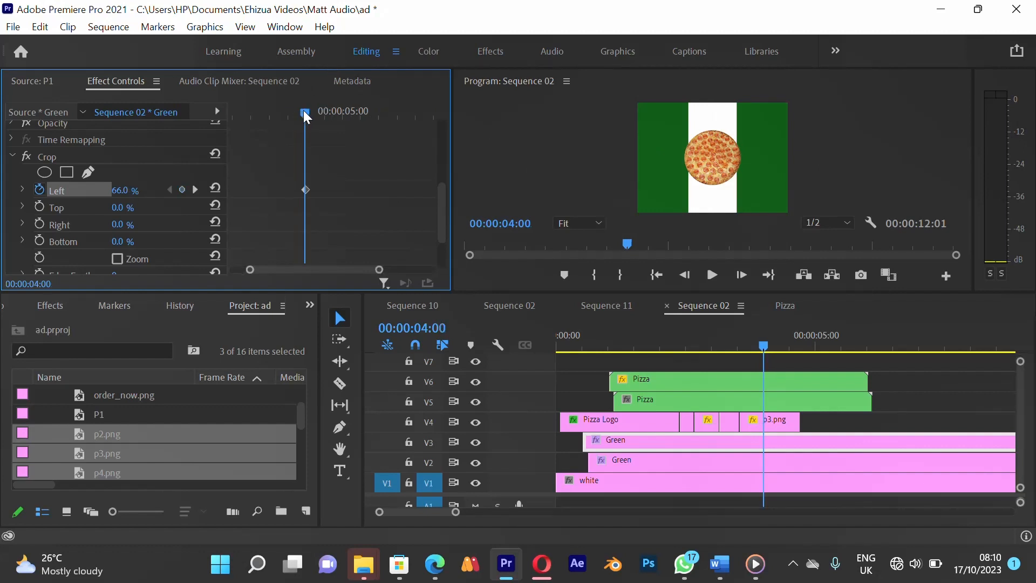
left_click_drag(305, 113, 318, 118)
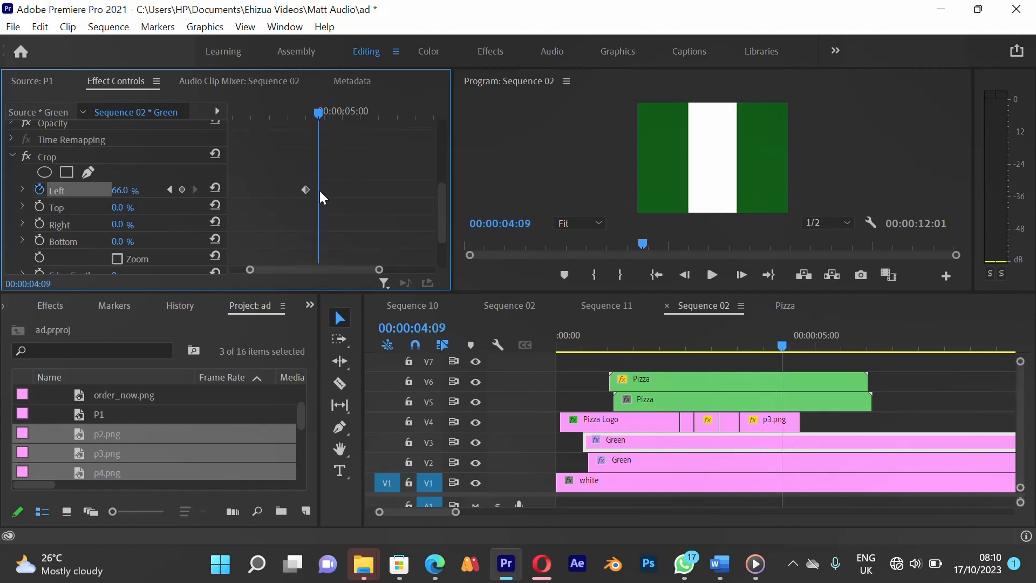
scroll(319, 187, "up", 2)
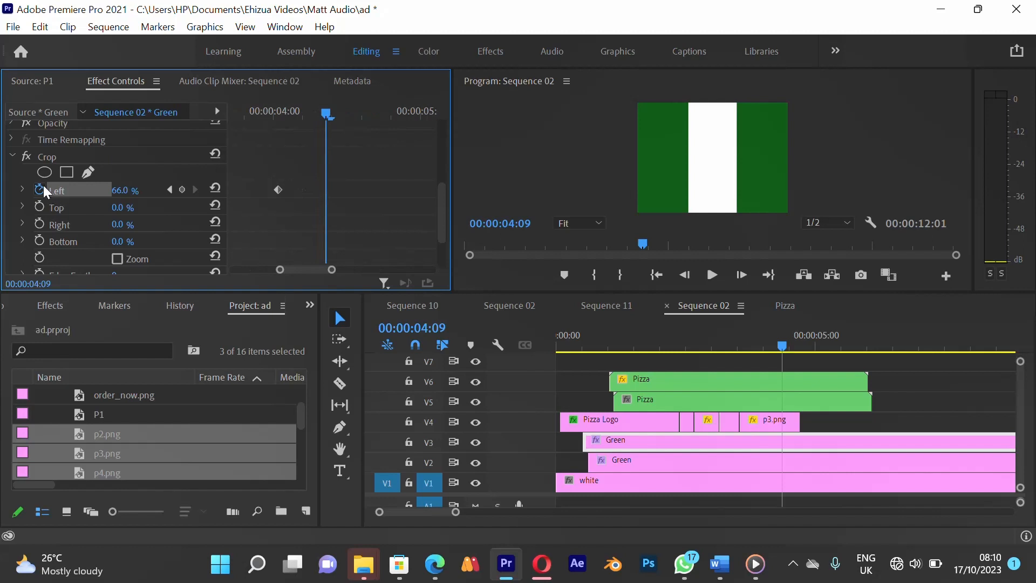
left_click_drag(115, 196, 145, 201)
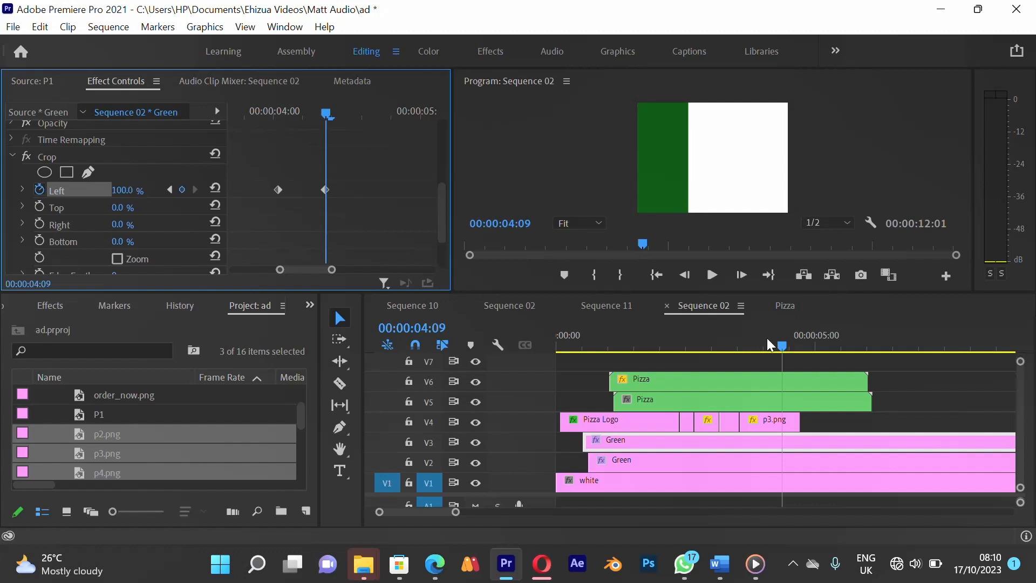
- Shift both Left crop keyframes of the Green clip earlier so the first sits at 00:00:03:23
left_click_drag(782, 342, 758, 347)
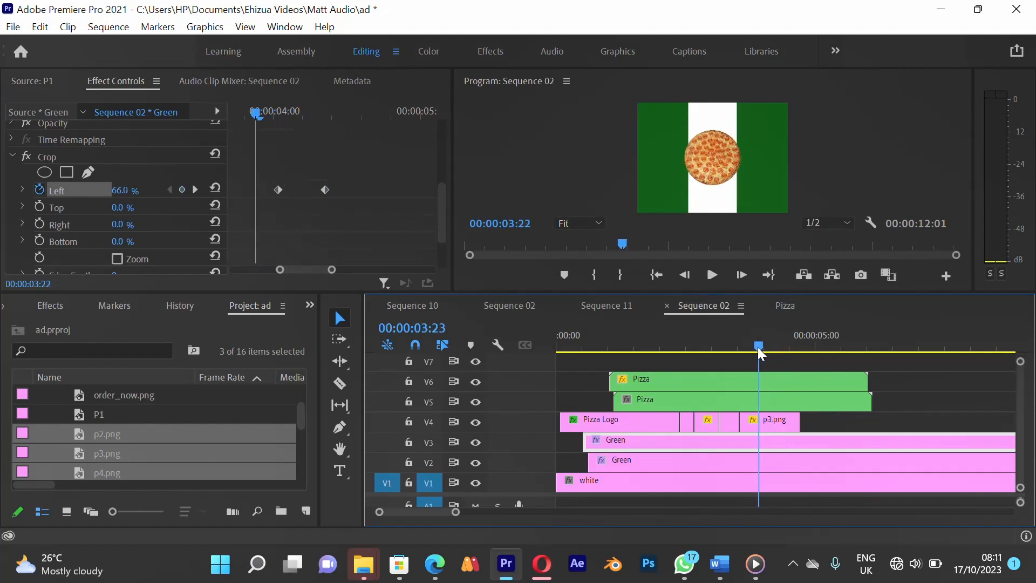
left_click_drag(327, 178, 312, 192)
left_click(280, 215)
left_click(302, 196)
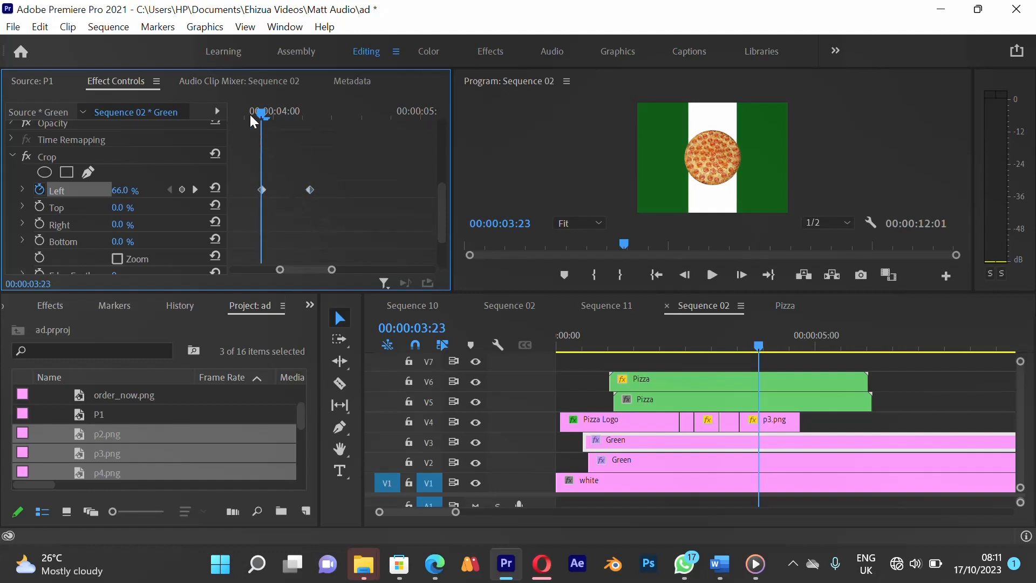
- Retime the Green clip's Left crop keyframes so the 66% keyframe sits at about 00:00:04:03 and the 100% one at 00:00:04:09
left_click_drag(261, 113, 296, 112)
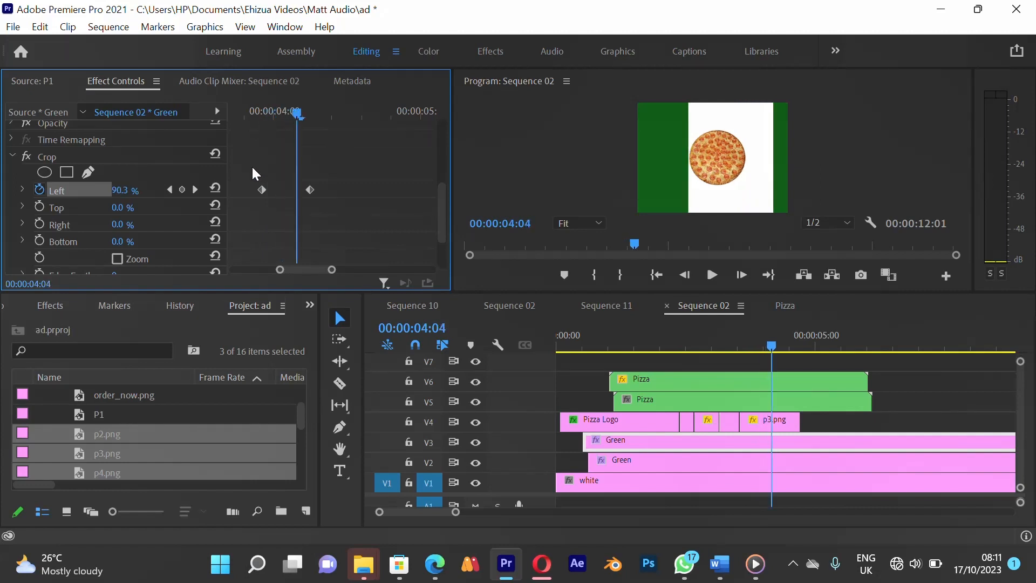
left_click_drag(254, 184, 342, 179)
left_click(295, 136)
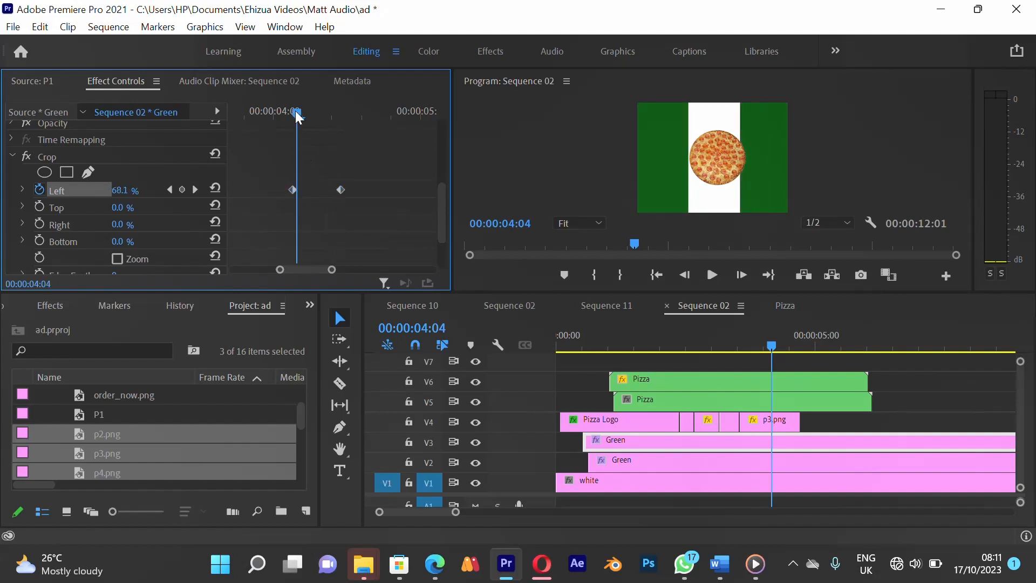
left_click_drag(297, 114, 326, 113)
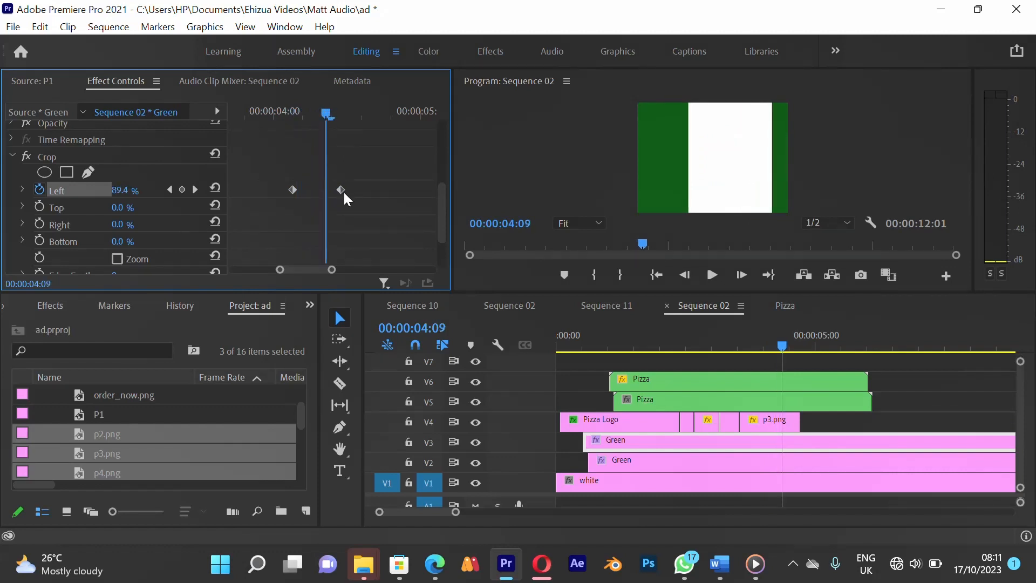
left_click_drag(344, 192, 328, 195)
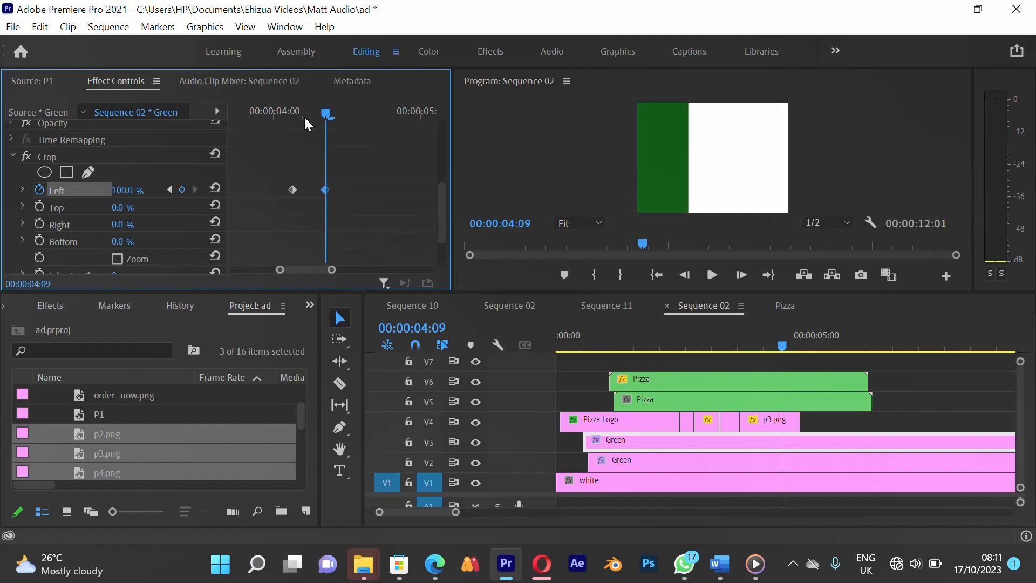
mouse_move(297, 111)
left_mouse_down()
mouse_move(337, 112)
mouse_move(299, 127)
mouse_move(327, 123)
mouse_move(296, 139)
mouse_move(292, 114)
left_mouse_up()
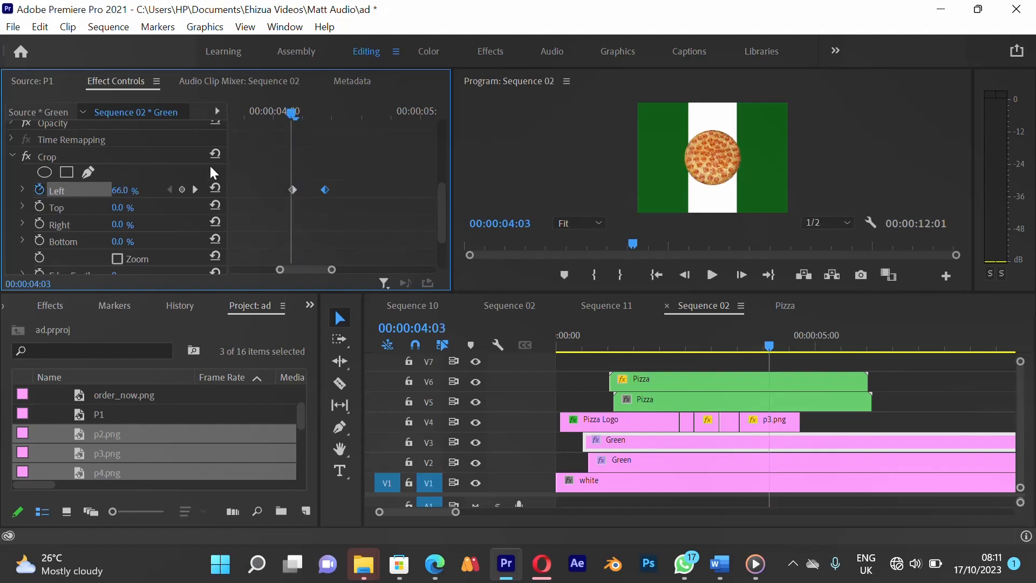
- Expand the Crop effect of the V2 Green clip and set a Right crop keyframe of 66% at 00:00:04:03
left_click(193, 190)
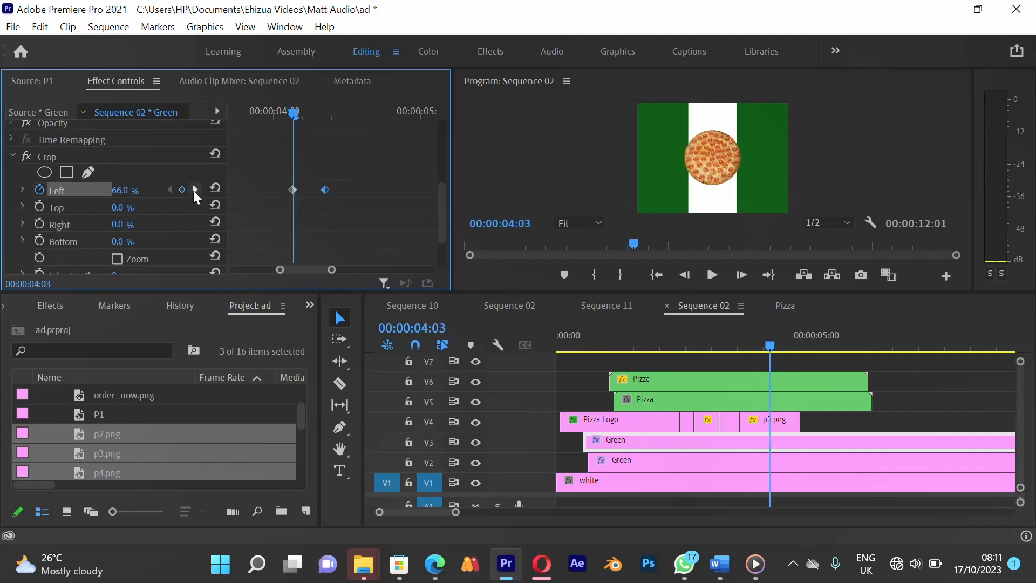
left_click(772, 465)
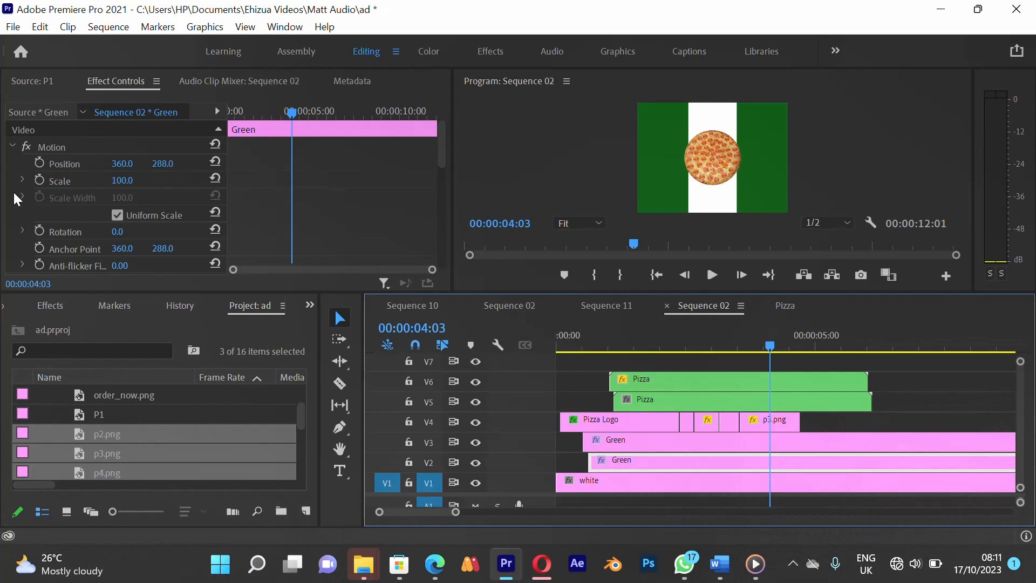
scroll(14, 189, "down", 4)
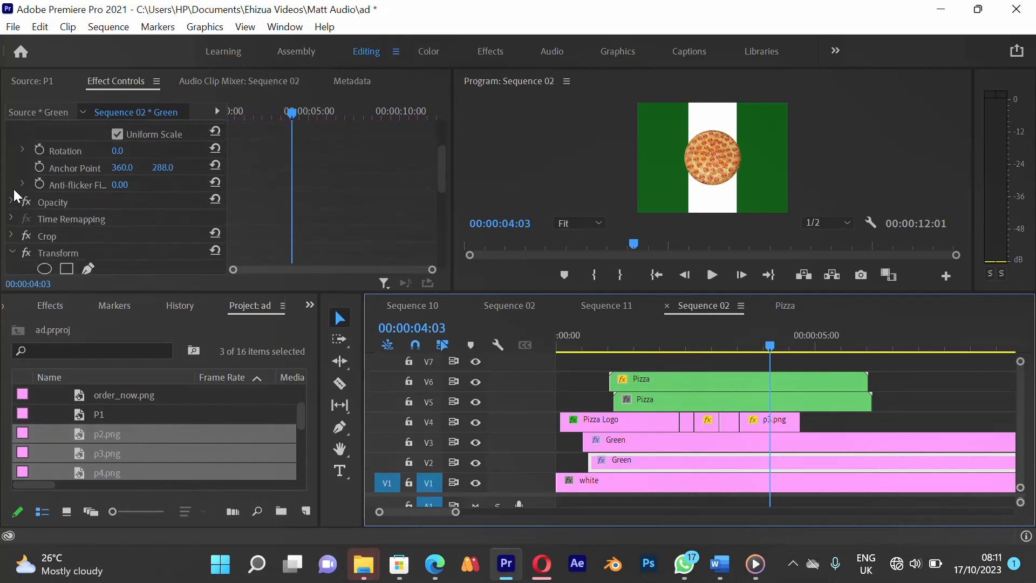
left_click(41, 239)
left_click(13, 235)
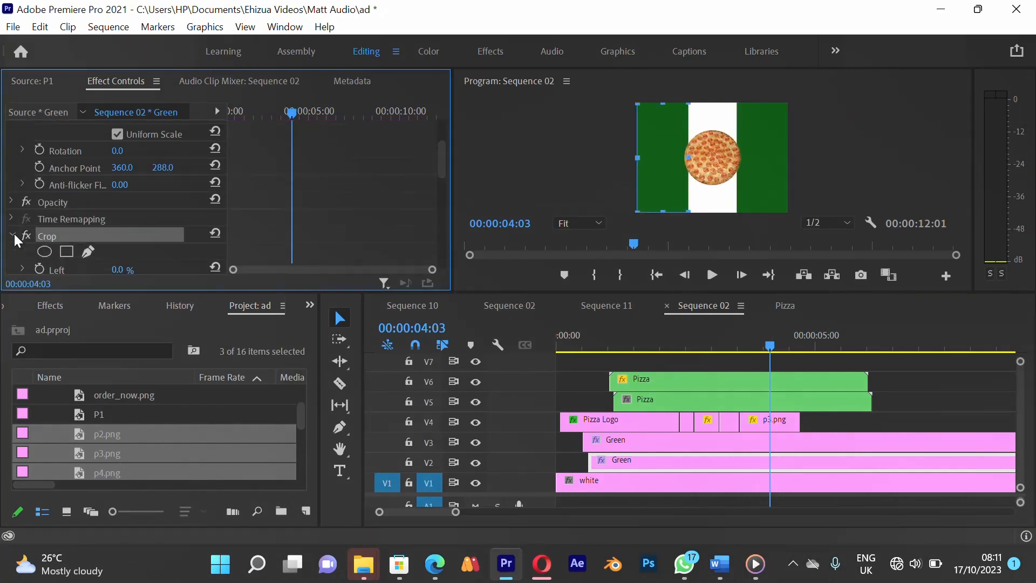
scroll(25, 241, "down", 3)
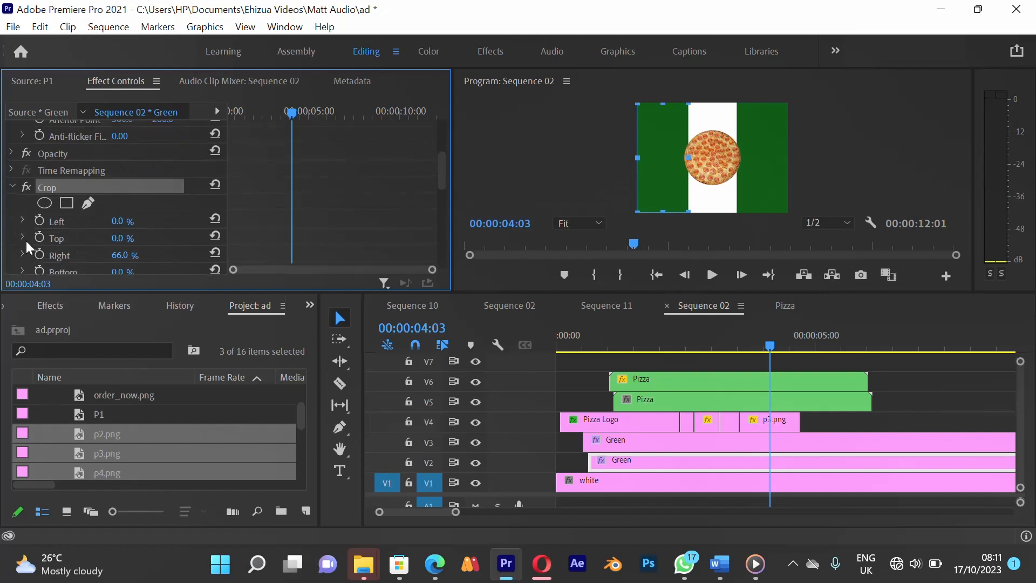
left_click(38, 256)
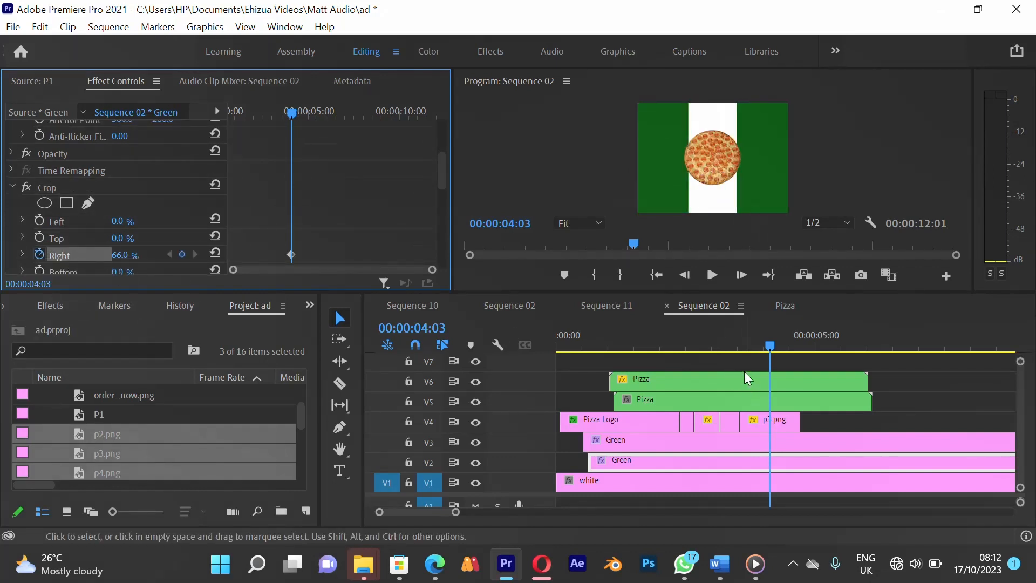
- Add a Right crop keyframe of 0% at 00:00:04:14 on the V2 Green clip and apply Ease In to it
left_click_drag(296, 111, 303, 107)
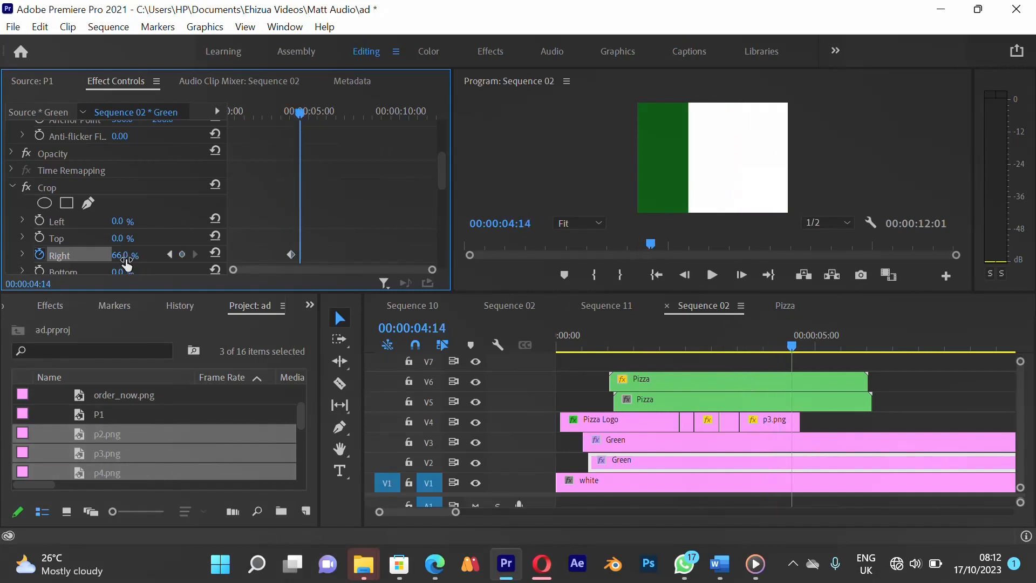
left_click_drag(123, 258, 61, 264)
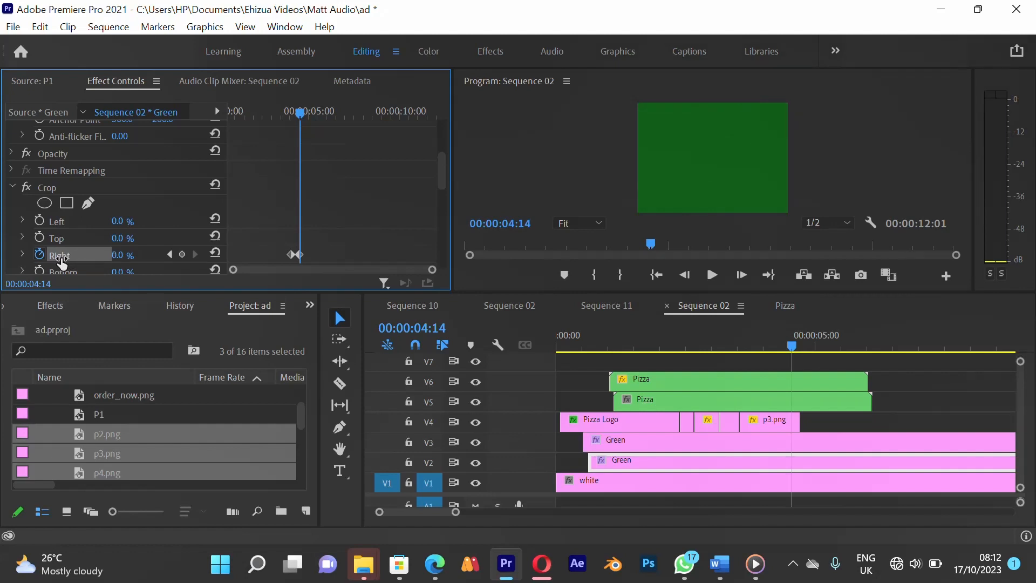
scroll(324, 259, "up", 5)
right_click(319, 255)
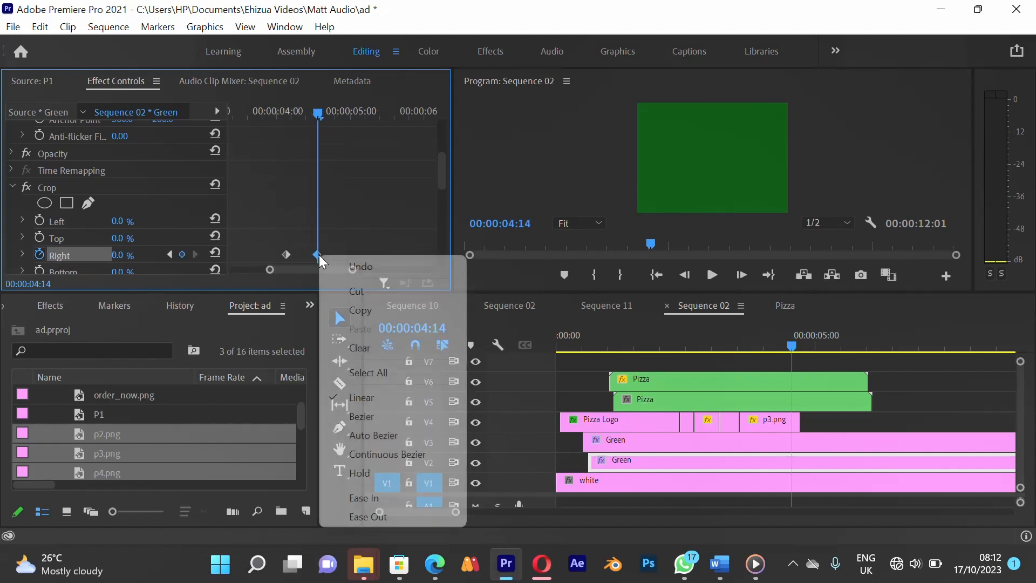
left_click(391, 496)
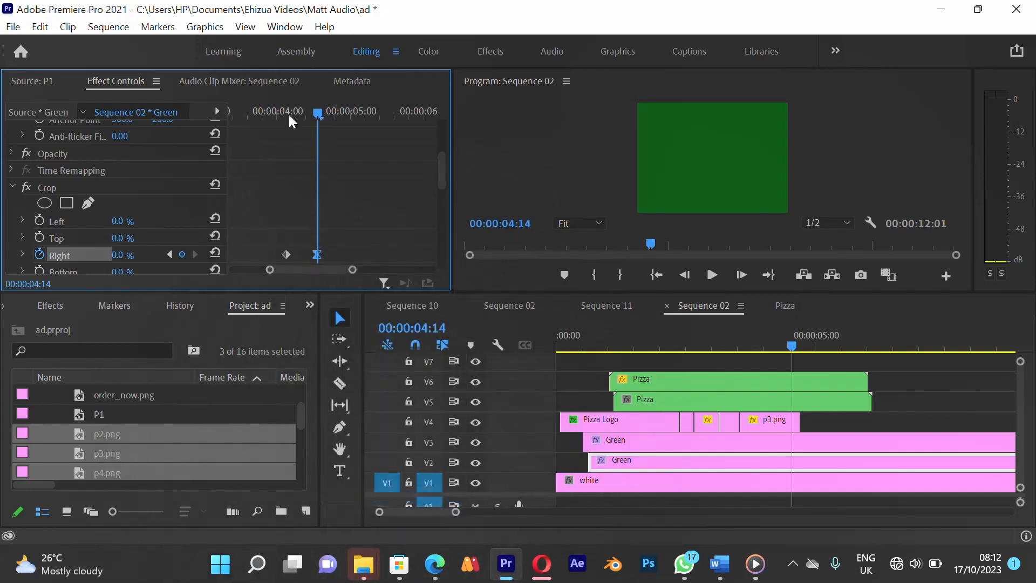
- Preview the green wipe and move the V2 Green clip's 66% Right crop keyframe earlier to about 00:00:03:22
left_click_drag(288, 112, 275, 153)
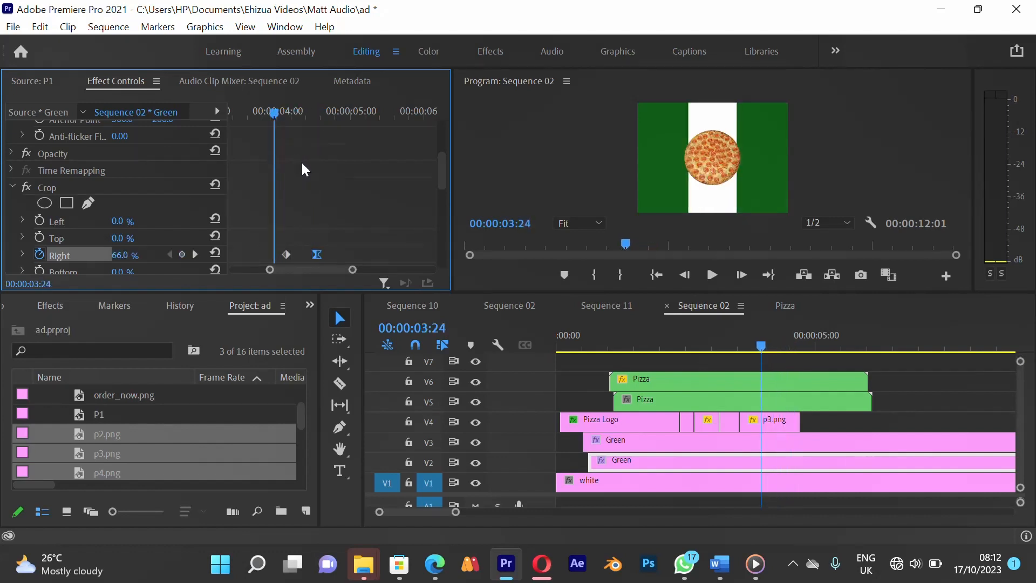
key("space")
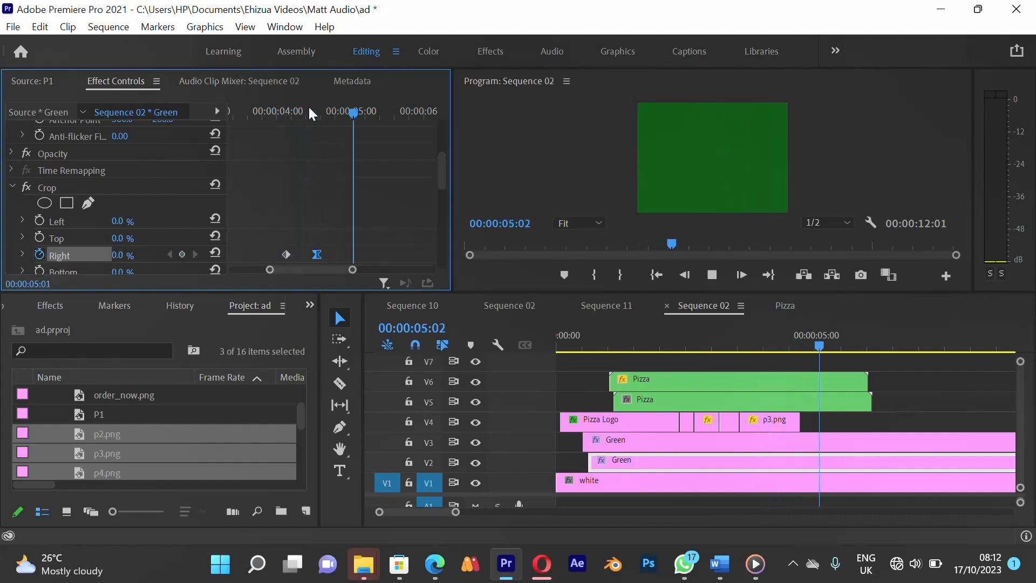
left_click_drag(308, 111, 286, 112)
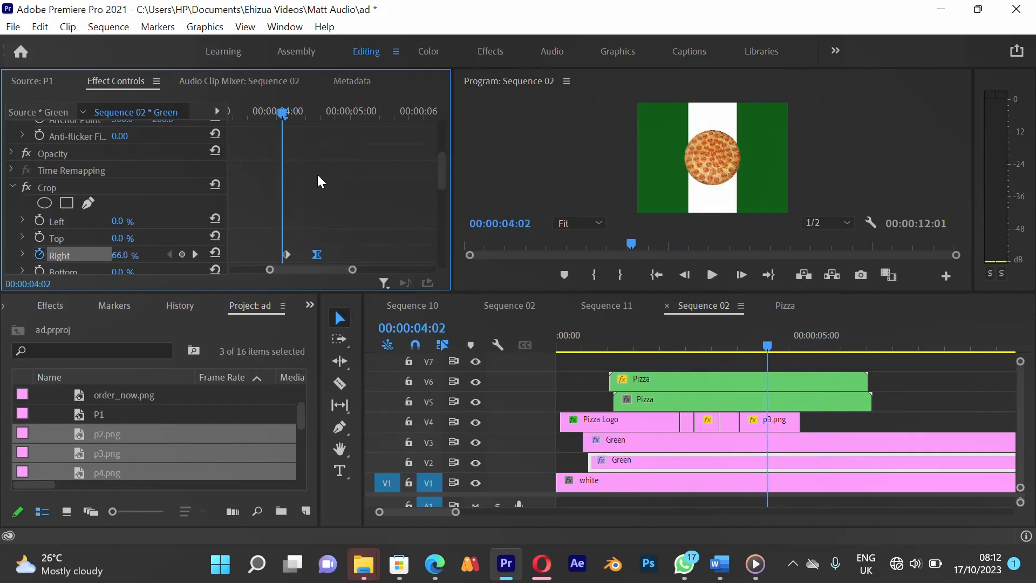
left_click_drag(263, 241, 321, 244)
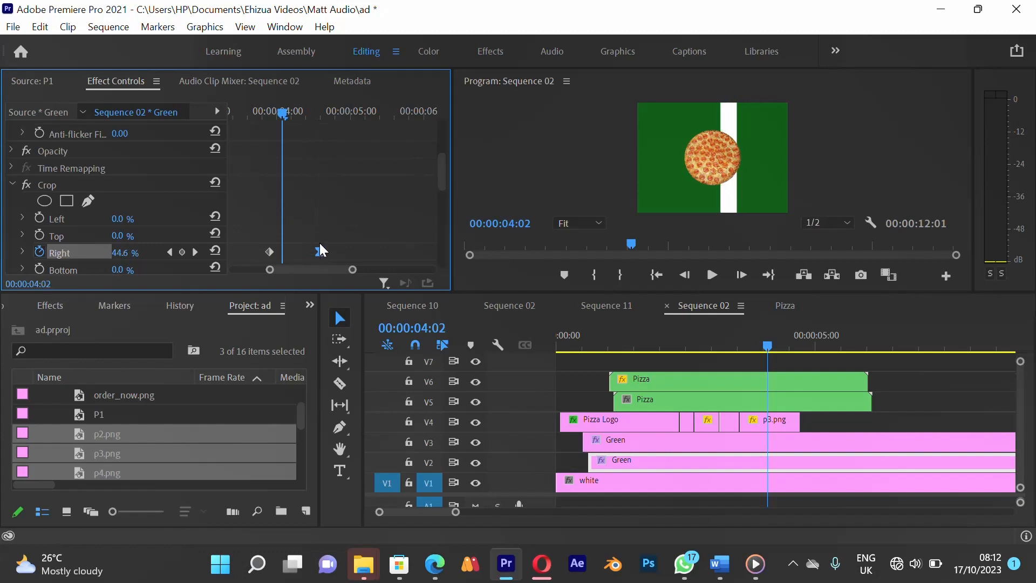
- Play back the transition repeatedly to check the timing of the green wipe against the pizza rolling out
left_click(262, 111)
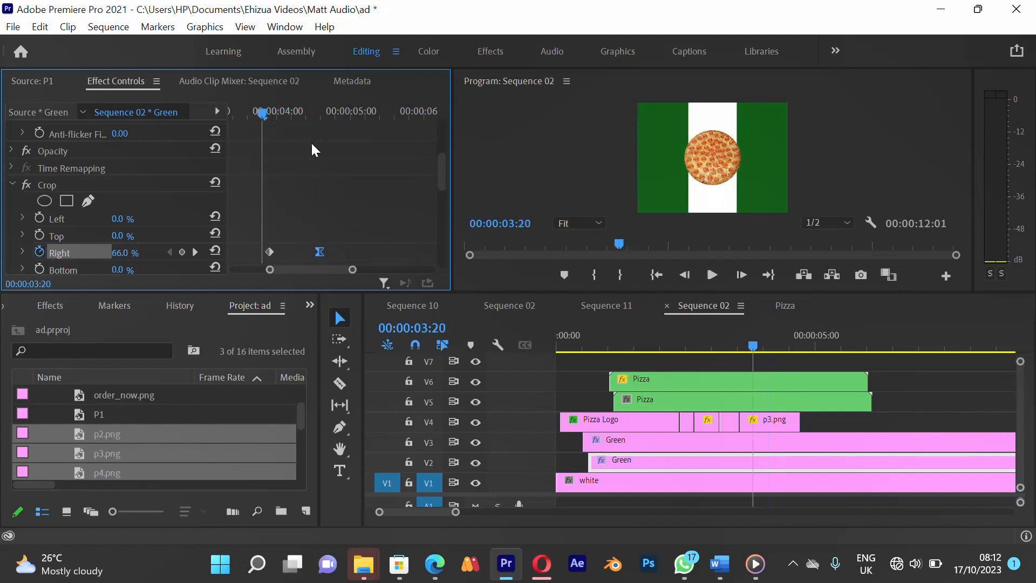
key("space")
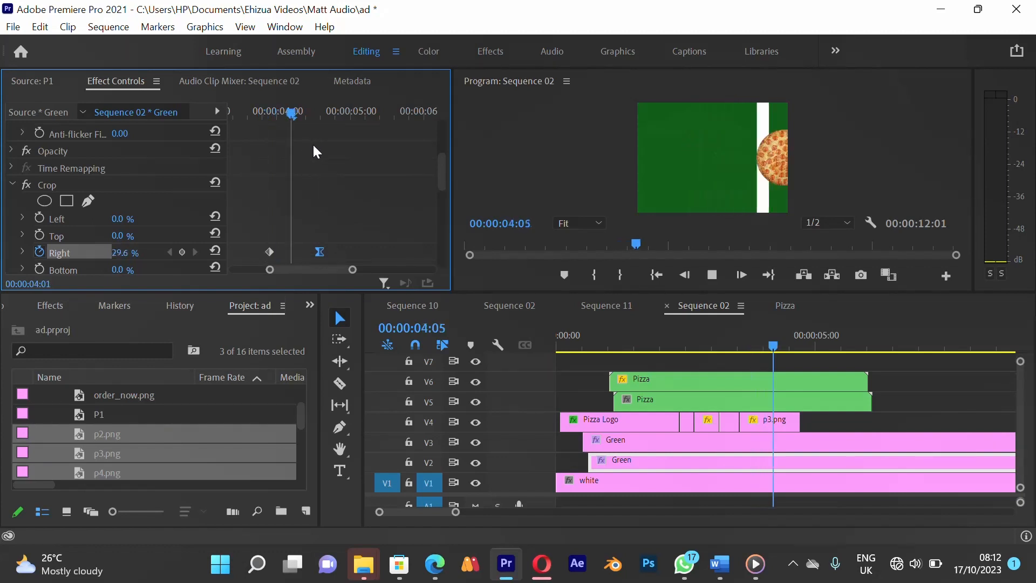
left_click(257, 111)
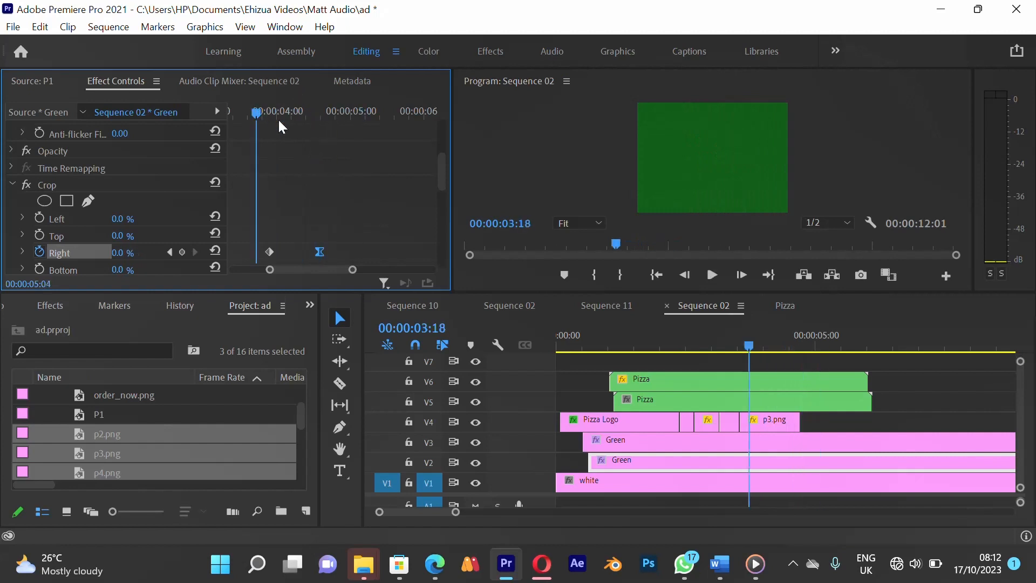
left_click(302, 173)
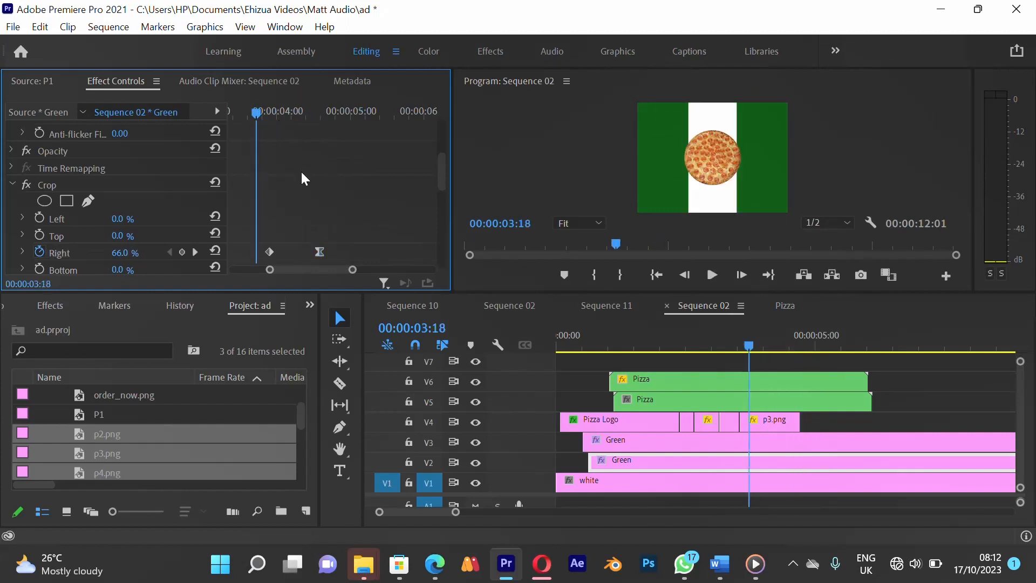
key("space")
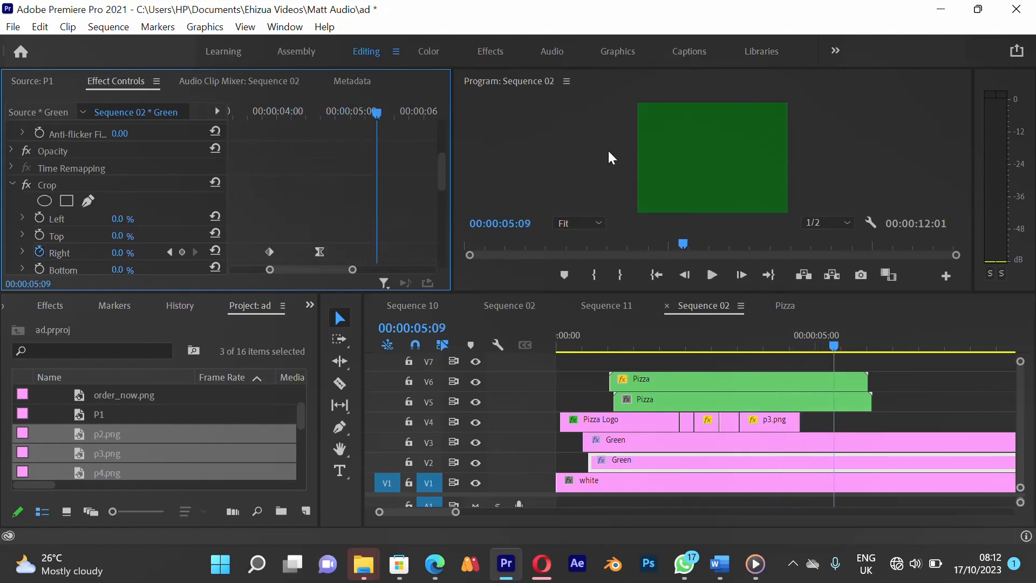
left_click_drag(301, 96, 268, 111)
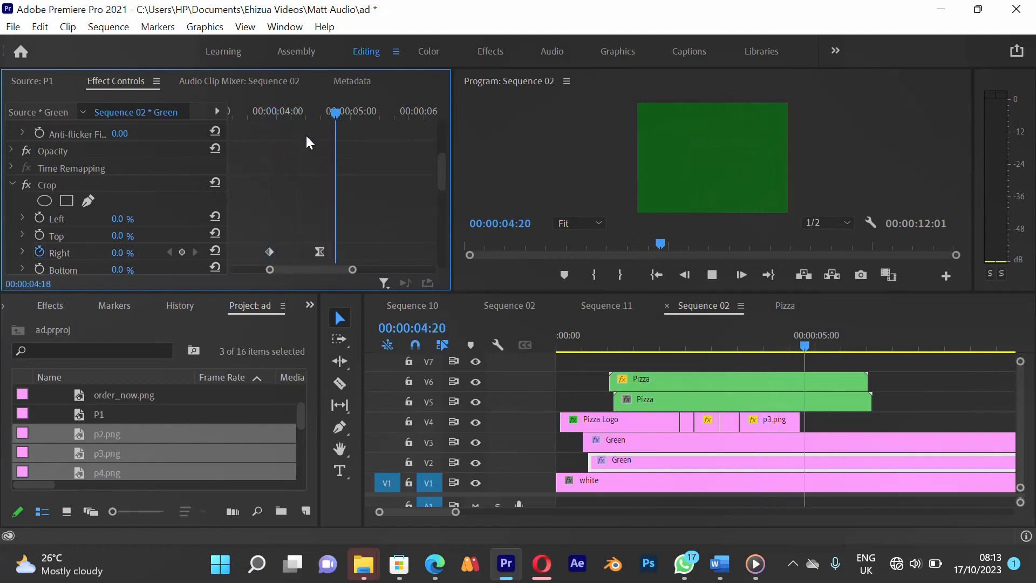
left_click(671, 350)
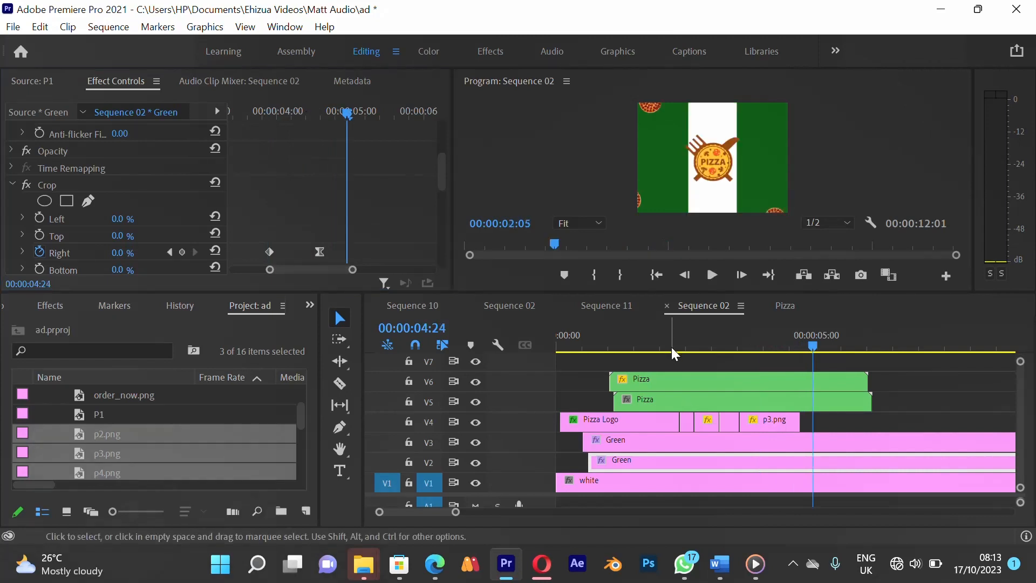
- Preview the p3.png and p4.png images and place p4.png on track V7 at 00:00:04:18
left_click_drag(671, 348, 803, 354)
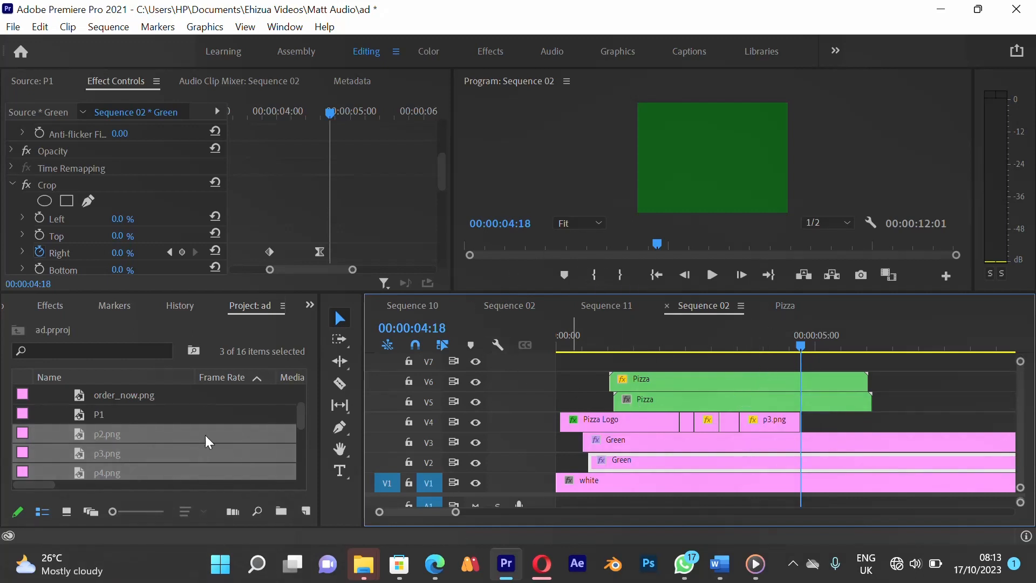
left_click(133, 454)
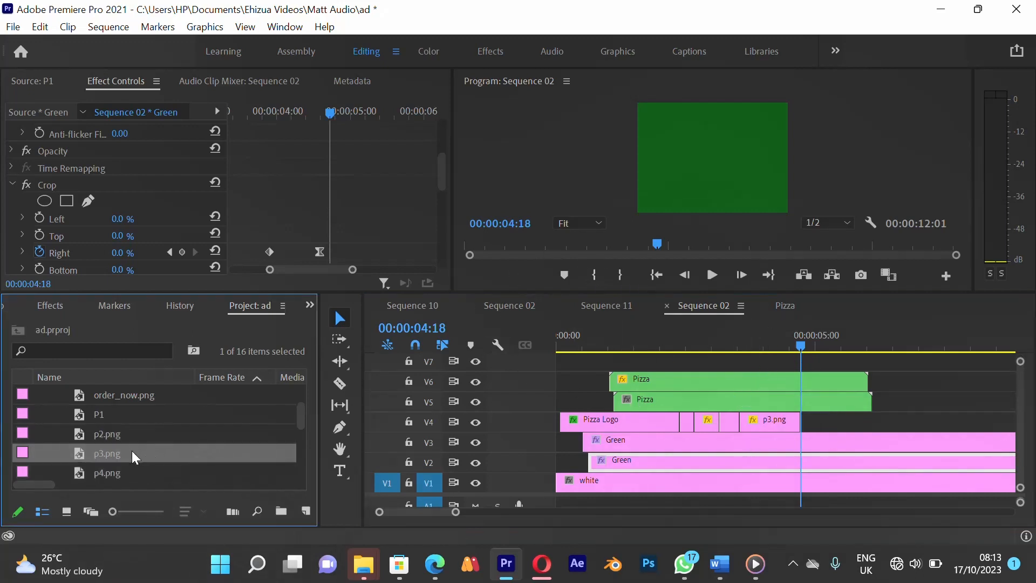
double_click(79, 452)
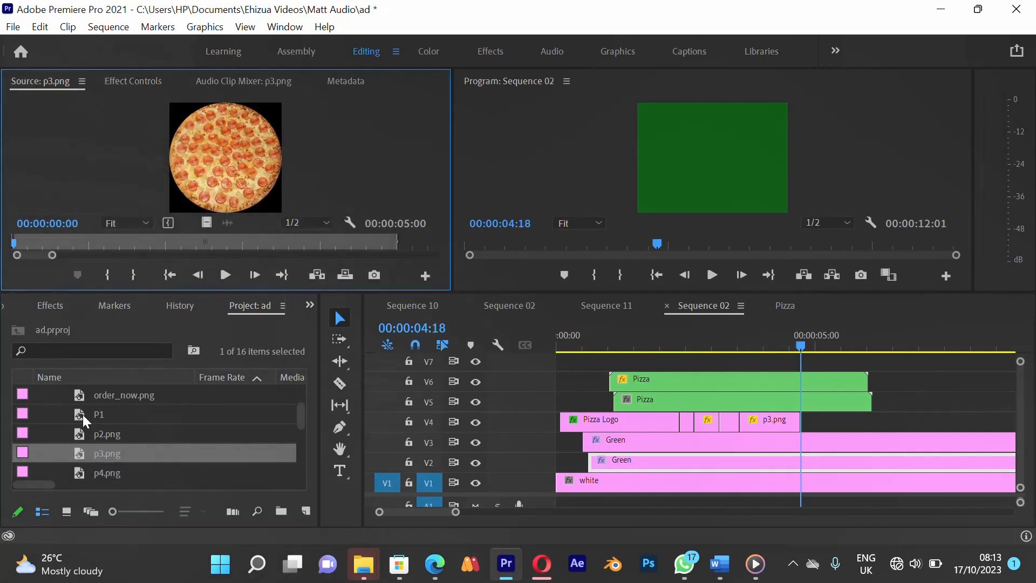
double_click(79, 472)
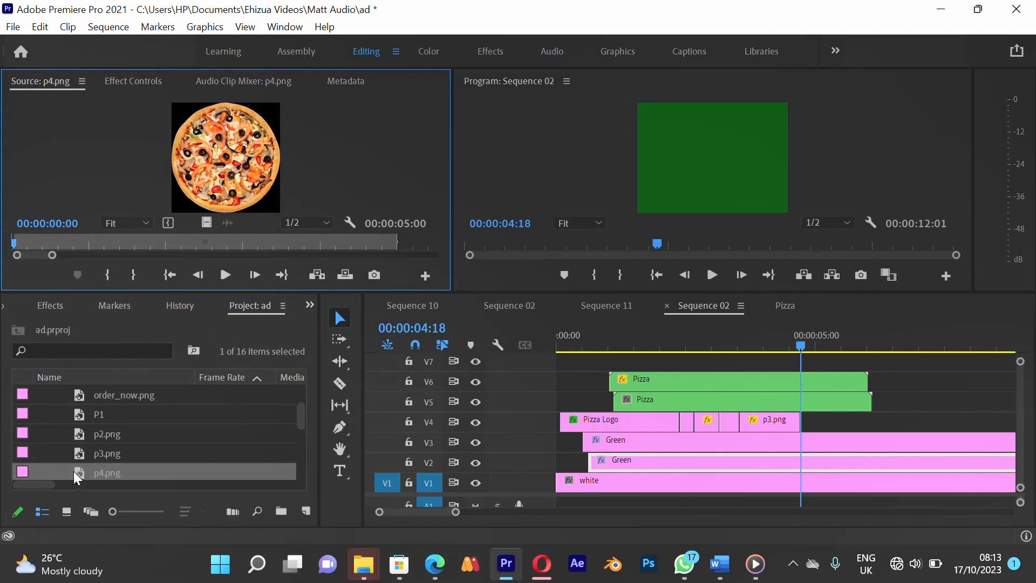
left_click_drag(81, 471, 813, 368)
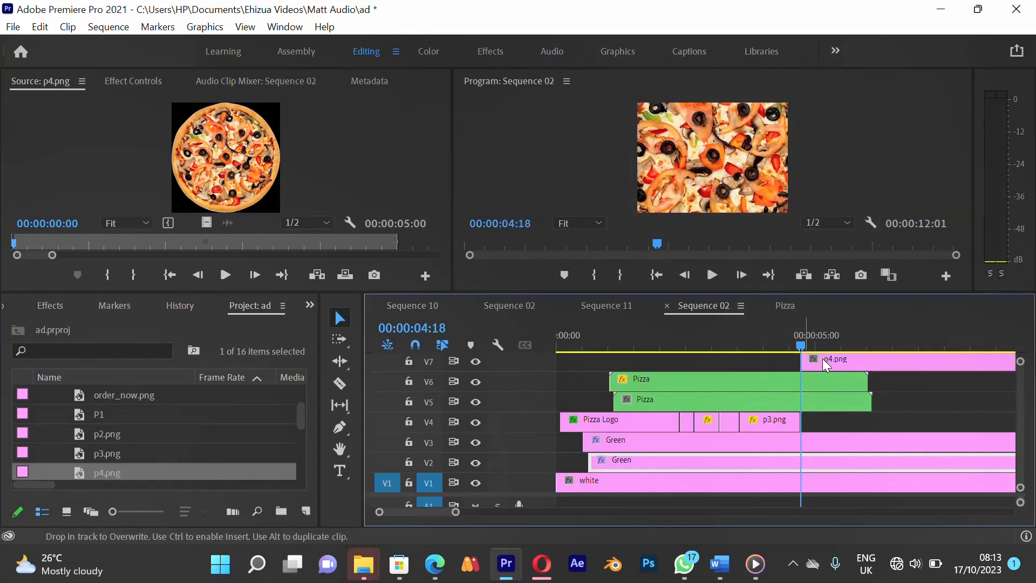
- Set the Scale of the p4.png clip to 41 and select its Motion effect
left_click(823, 358)
left_click(151, 80)
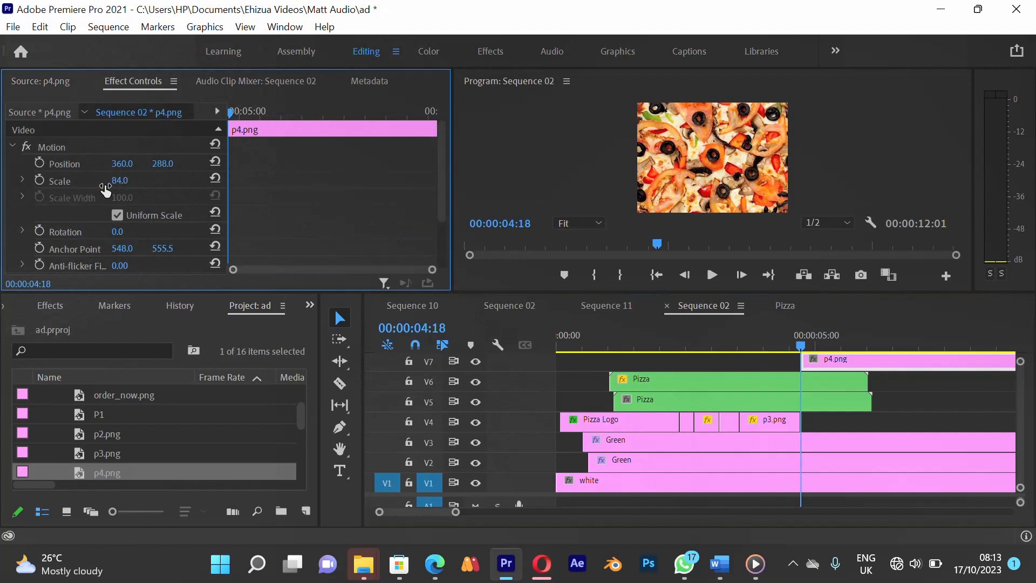
left_click_drag(119, 181, 79, 200)
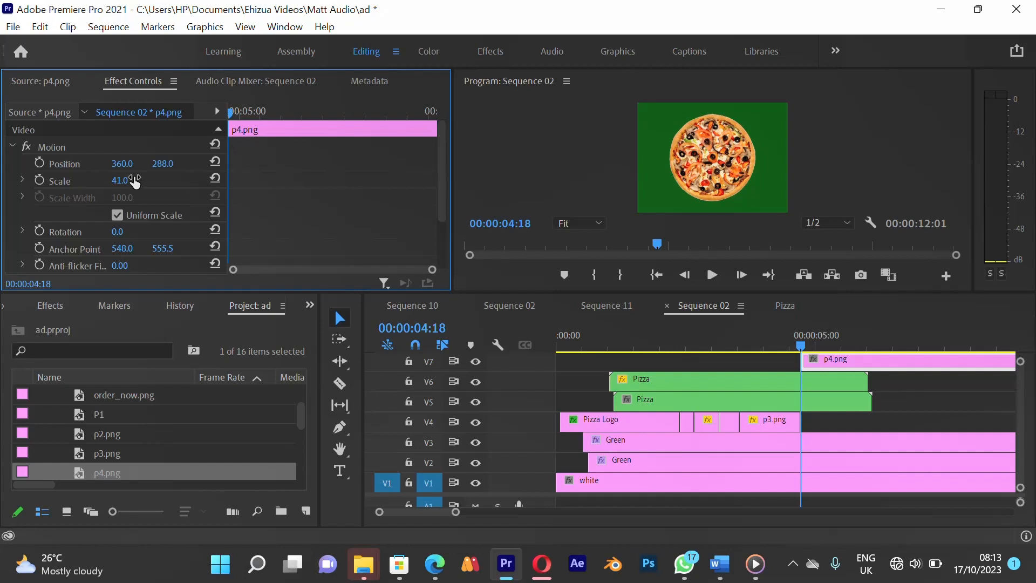
left_click(60, 146)
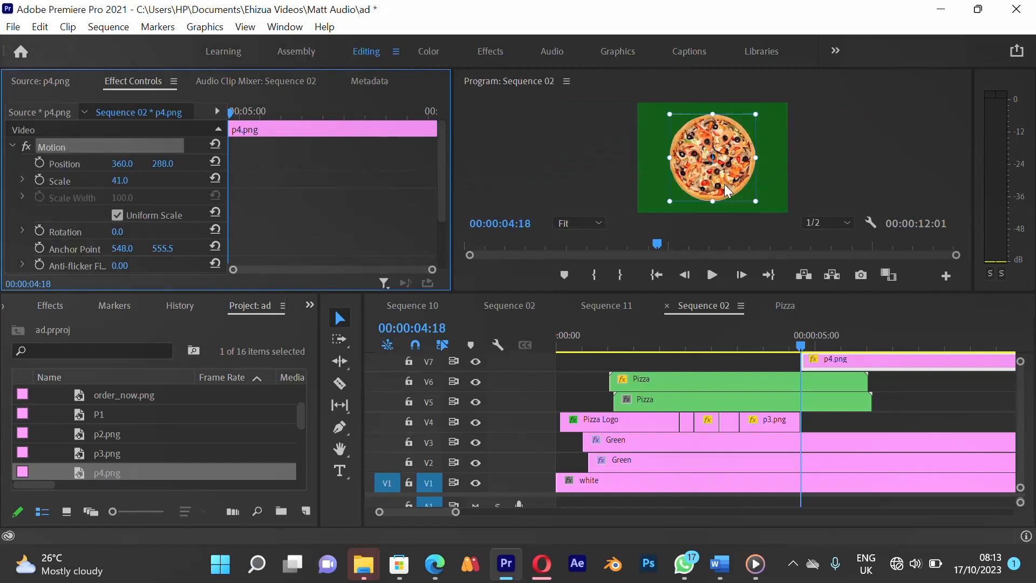
- Start the p4.png clip at 00:00:04:09 and set a Position keyframe of 942, 288 there, outside the frame
mouse_move(800, 345)
left_mouse_down()
mouse_move(771, 352)
mouse_move(809, 362)
mouse_move(795, 361)
left_mouse_up()
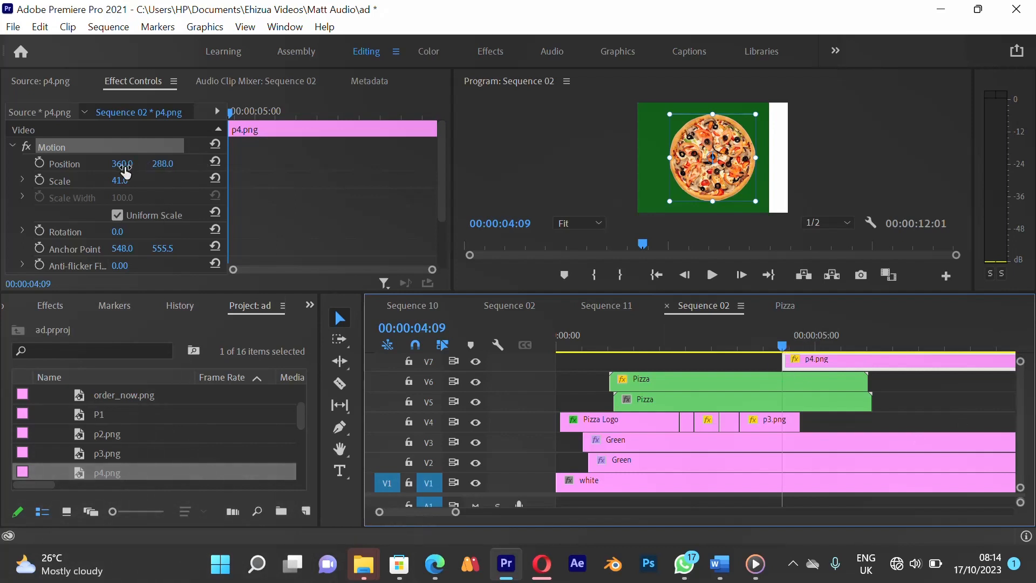
left_click_drag(123, 164, 605, 152)
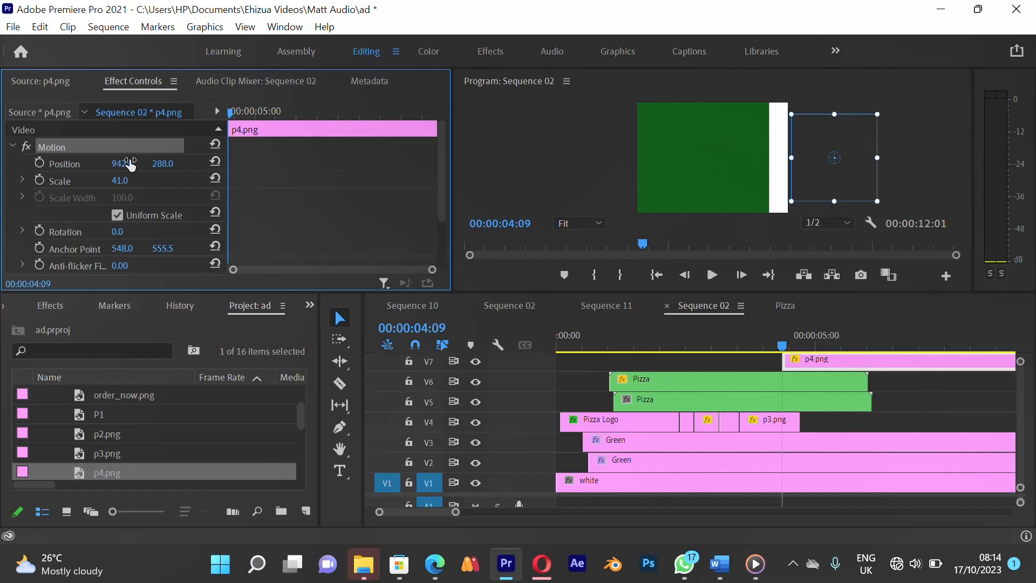
left_click(40, 165)
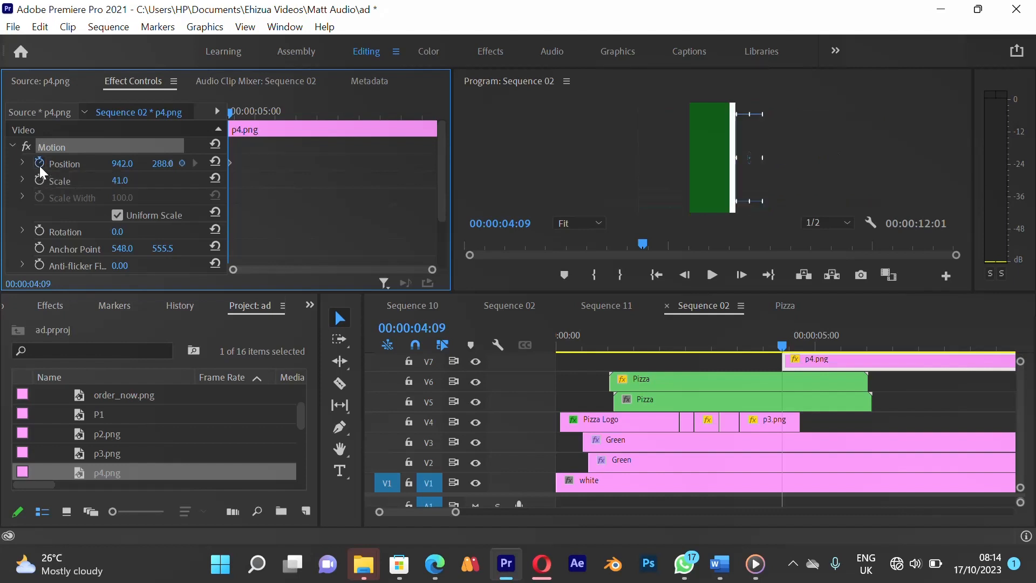
- Add a Position keyframe of 367, 288 at 00:00:04:23 on the p4.png clip and return to its start
left_click(252, 112)
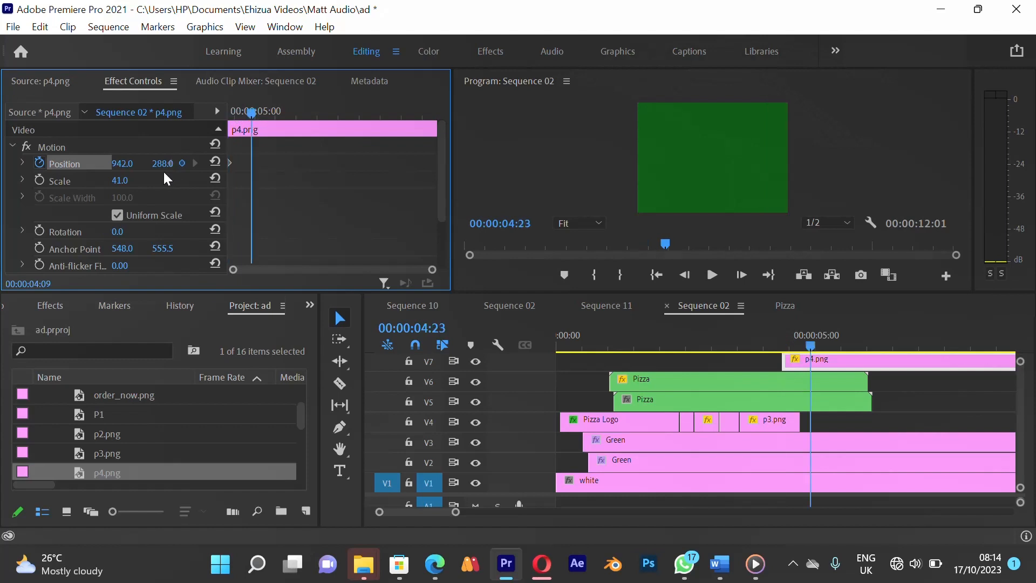
left_click_drag(123, 170, 7, 167)
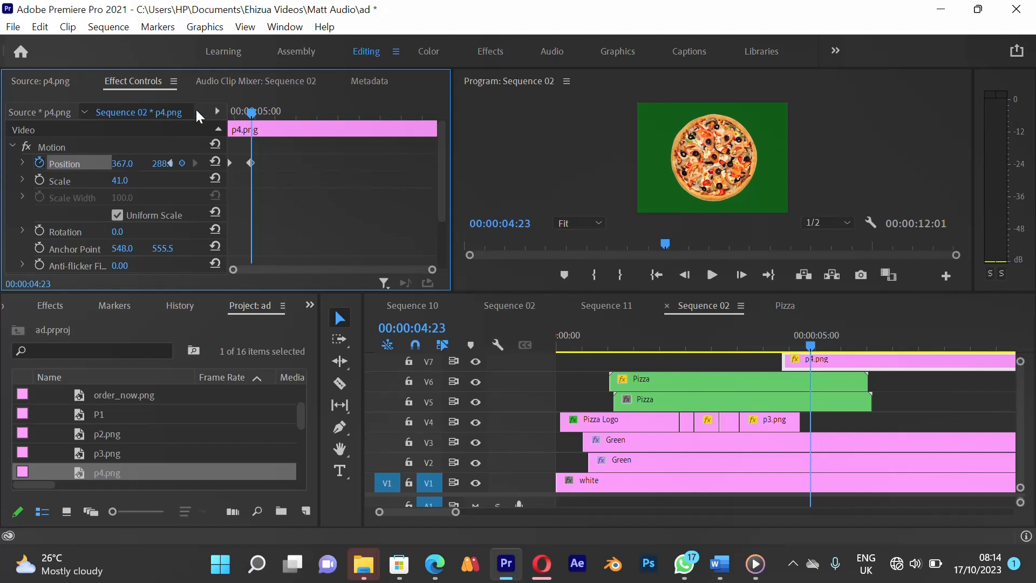
left_click_drag(252, 116, 224, 124)
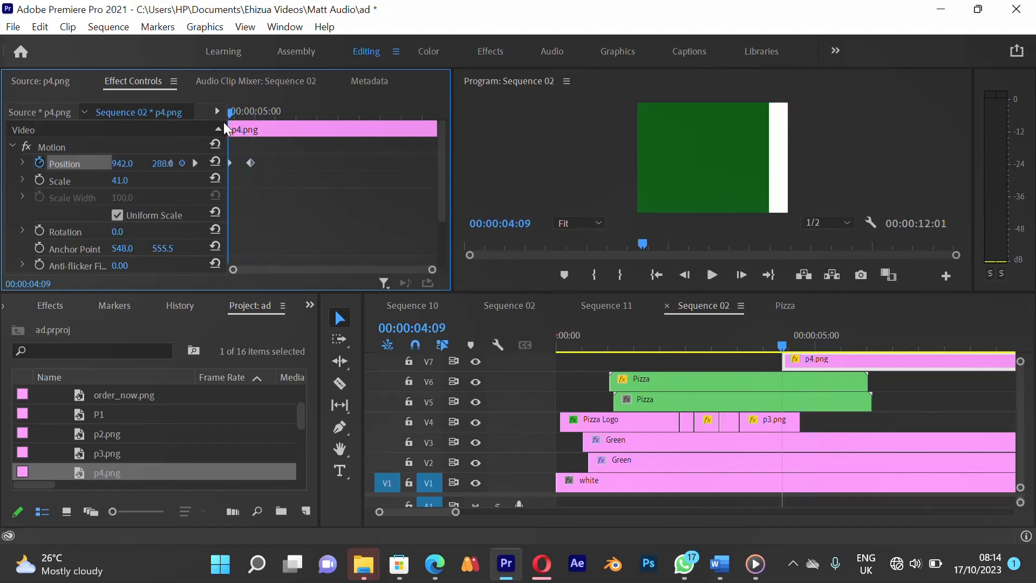
- Set Rotation keyframes on the p4.png clip of 0° at 00:00:04:09 and -207° at 00:00:04:23, and return to its start
left_click(39, 231)
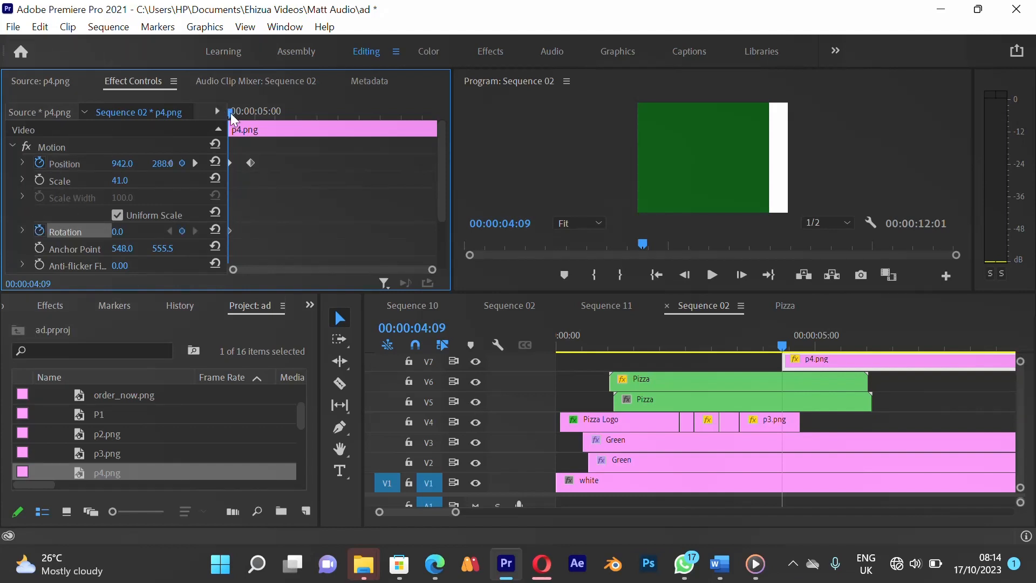
left_click_drag(231, 115, 254, 115)
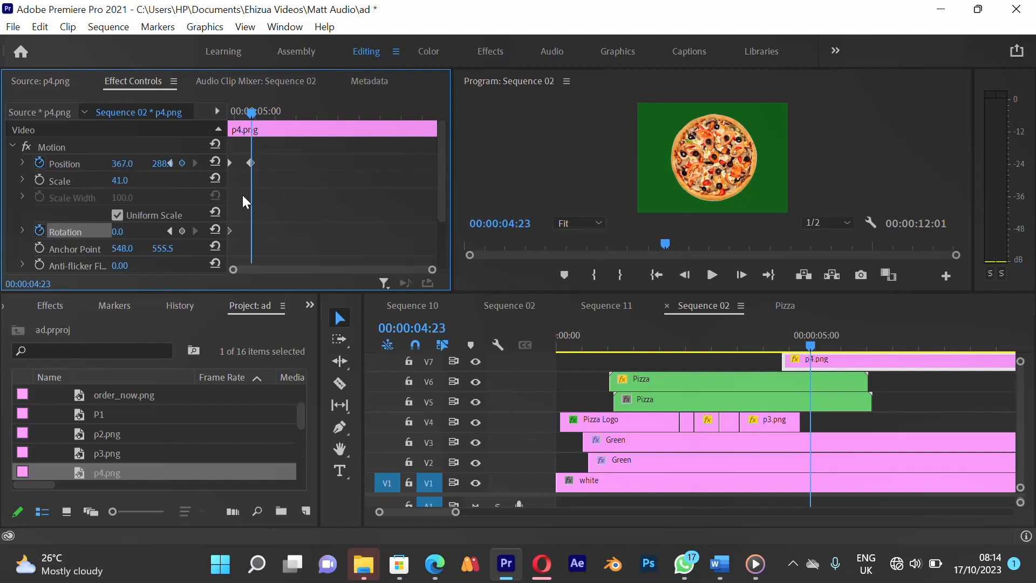
left_click_drag(118, 236, 145, 216)
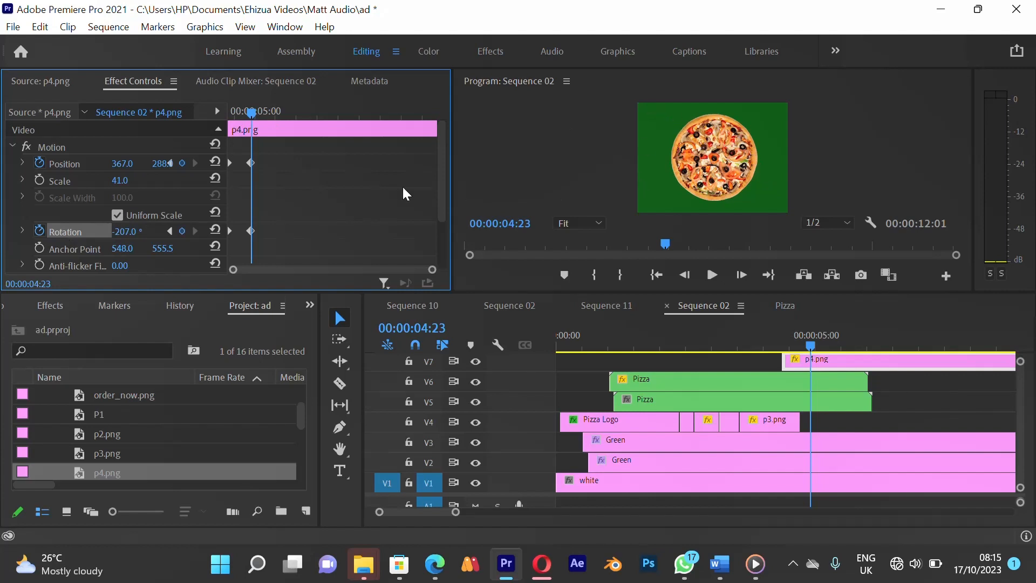
left_click_drag(253, 115, 213, 117)
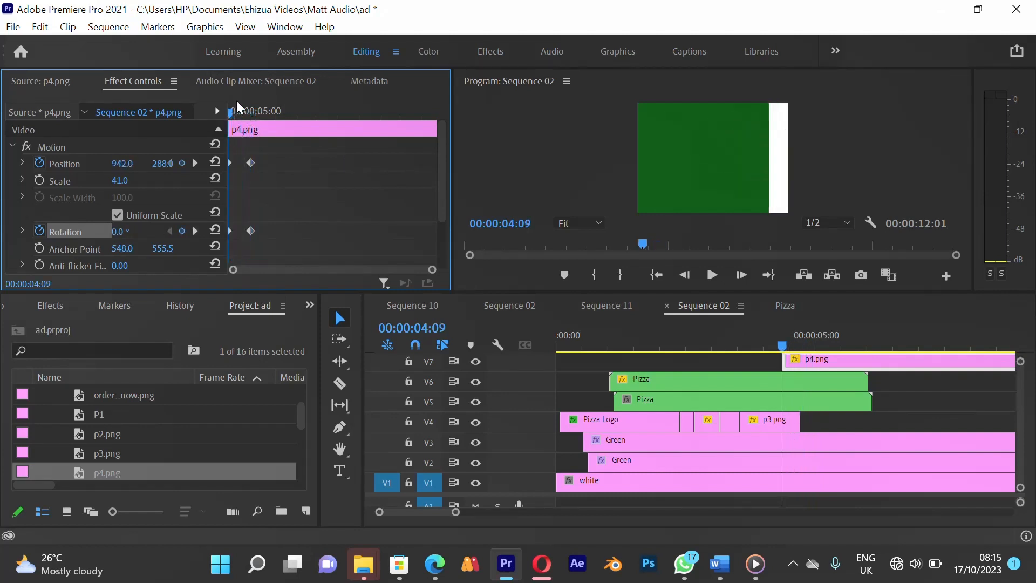
- Apply Ease In temporal interpolation to the second Position and Rotation keyframes of the p4.png clip
left_click_drag(243, 150, 258, 238)
right_click(251, 232)
mouse_move(339, 372)
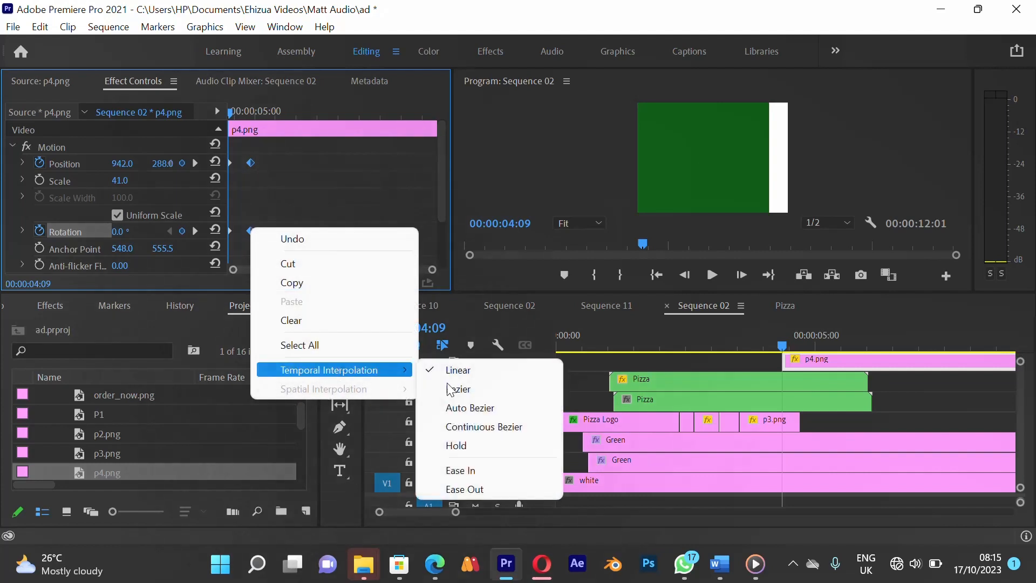
left_click(541, 472)
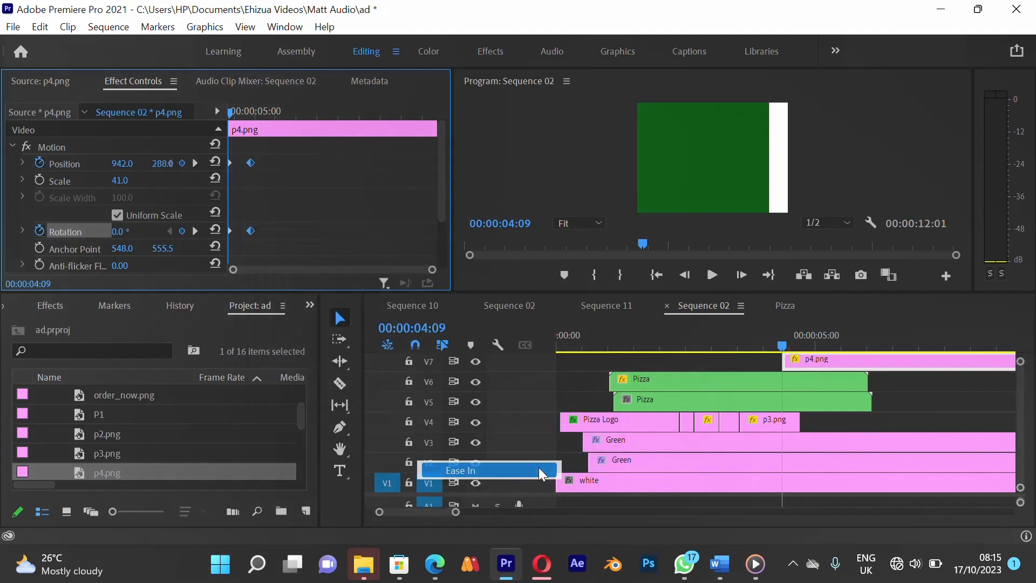
left_click(389, 231)
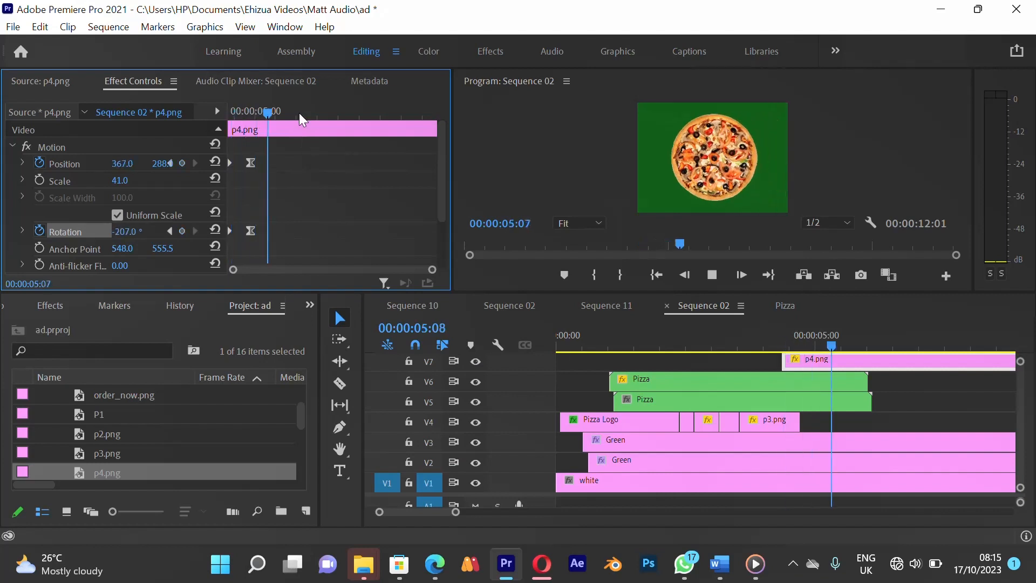
- Play back the p4.png roll-in together with the preceding pizza transition, from 00:00:03:05 and again from 00:00:03:13
key("space")
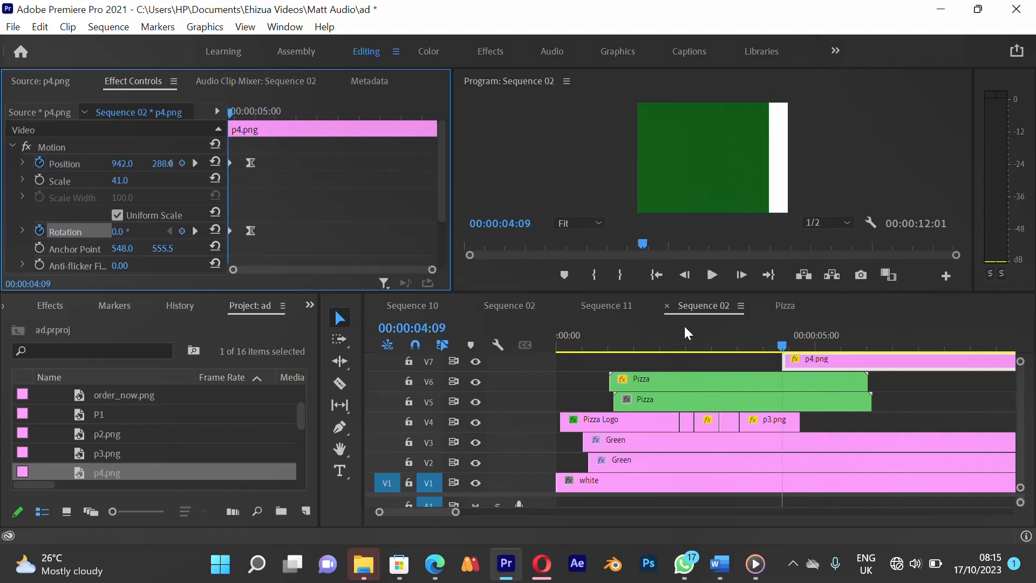
left_click(723, 343)
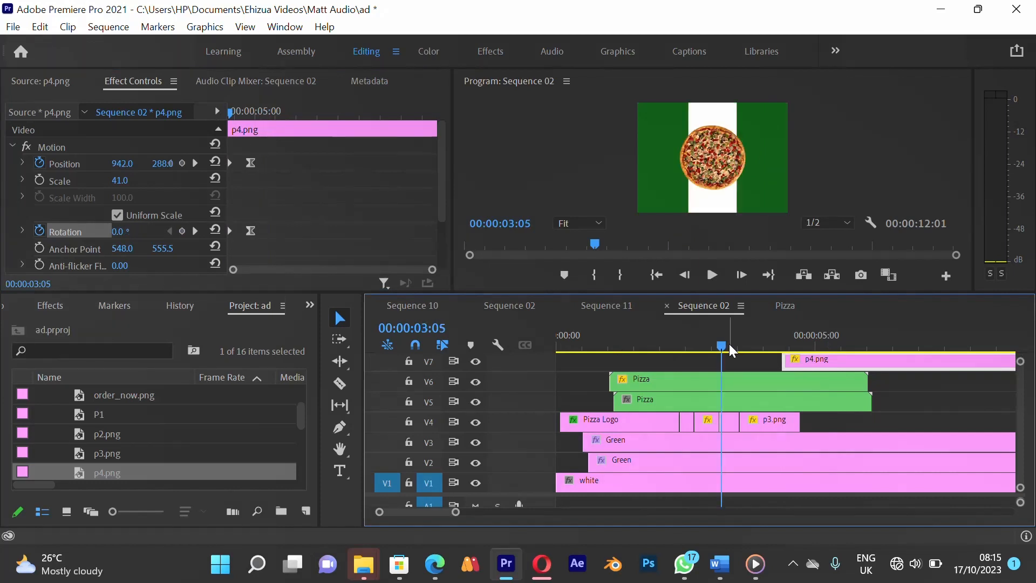
key("space")
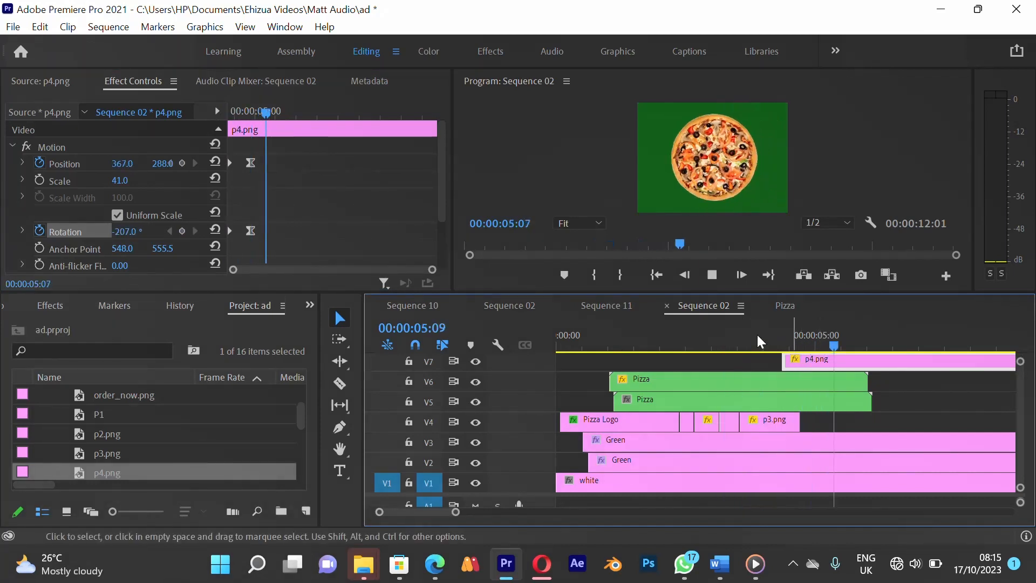
key("space")
left_click(740, 344)
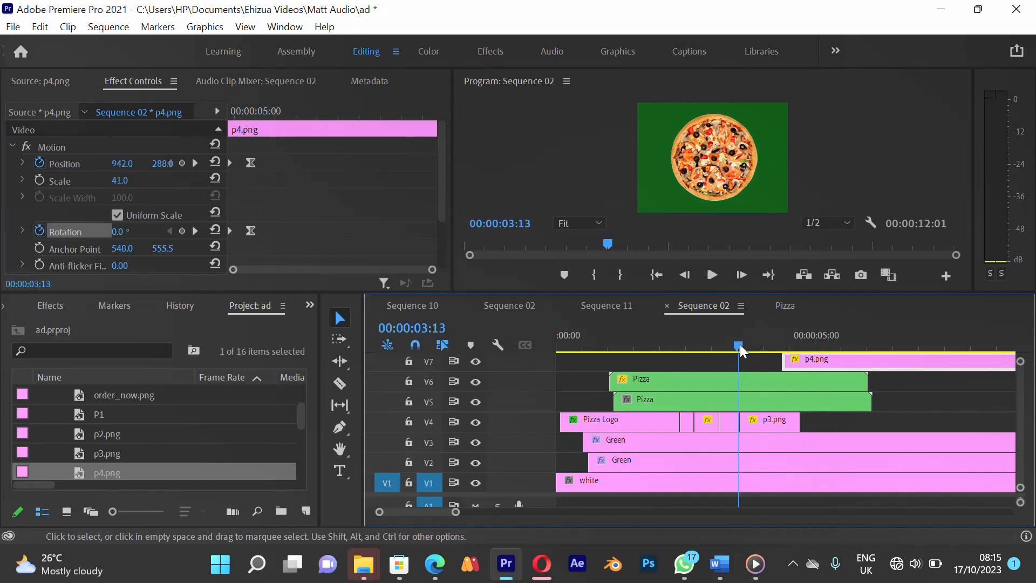
key("space")
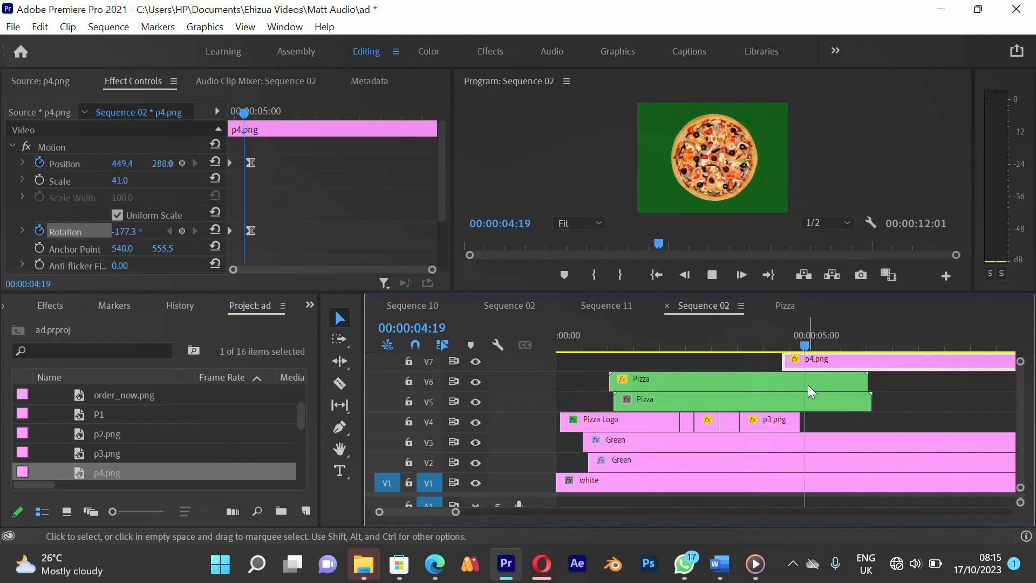
key("space")
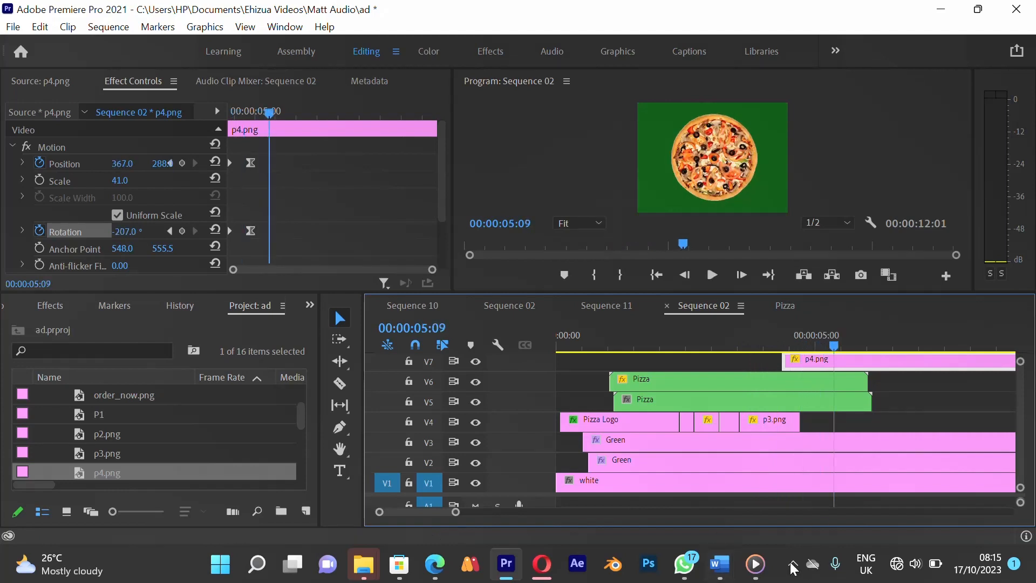
left_click(792, 564)
left_click(793, 518)
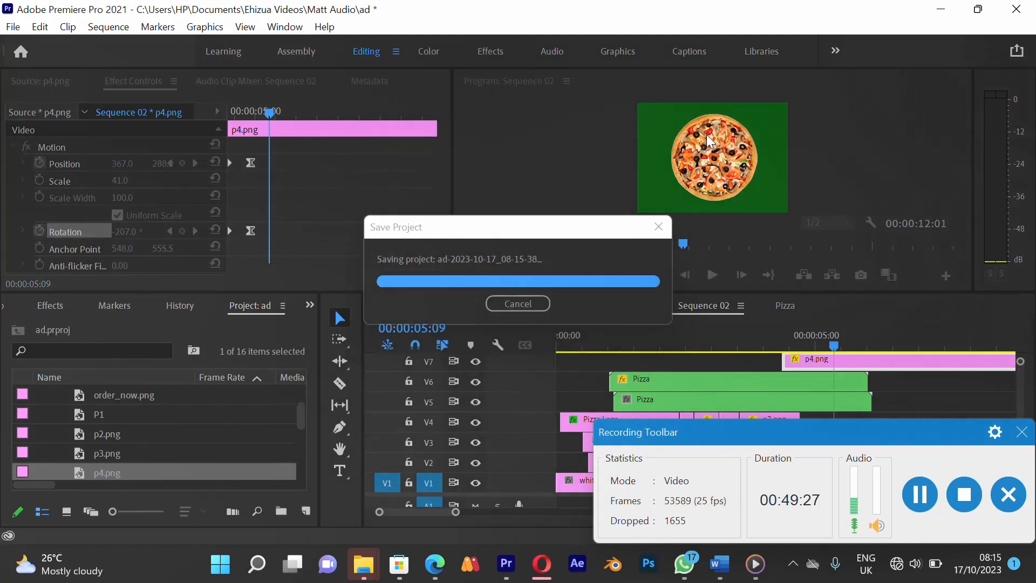
left_click(921, 495)
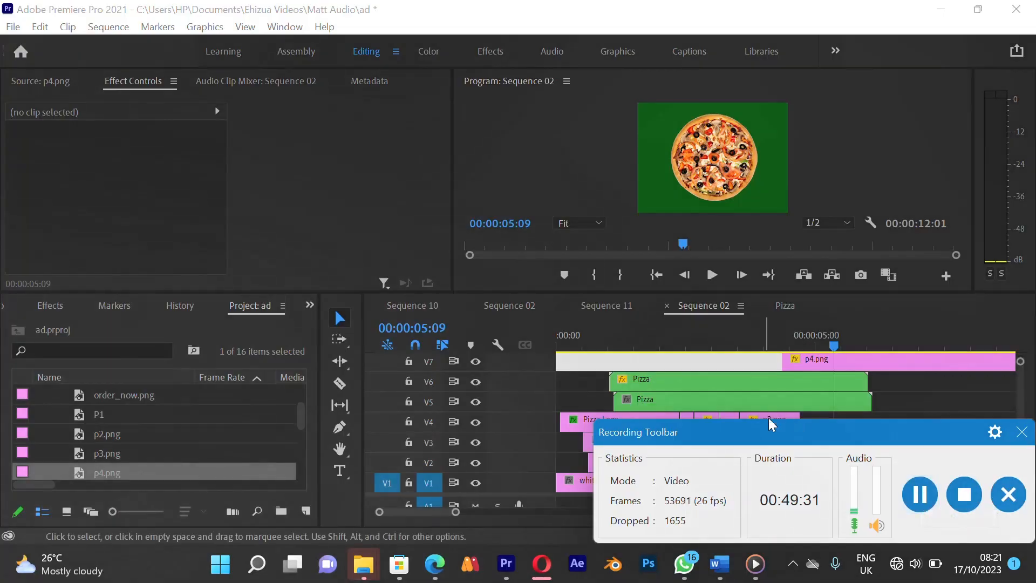
left_click(793, 563)
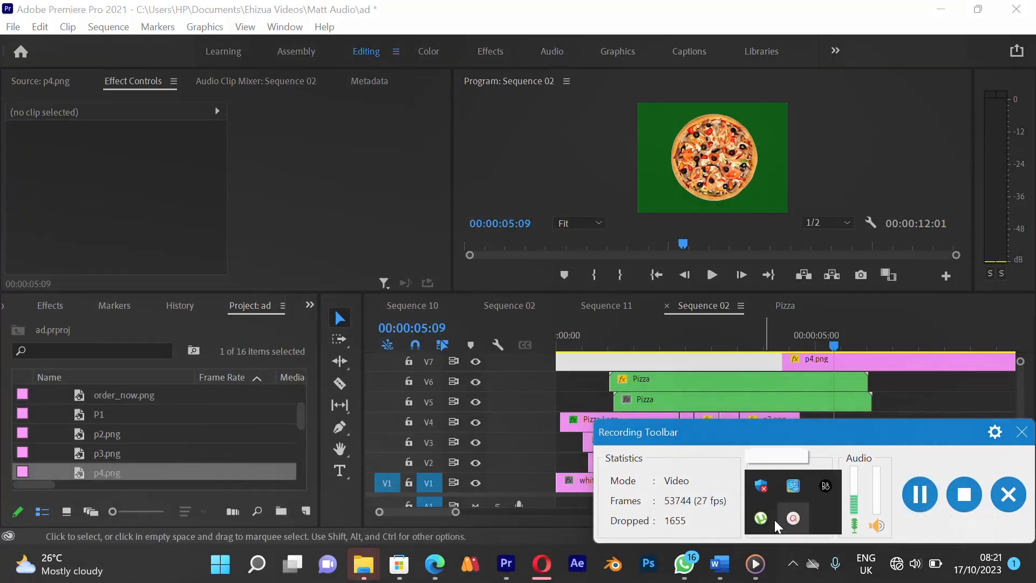
left_click(791, 518)
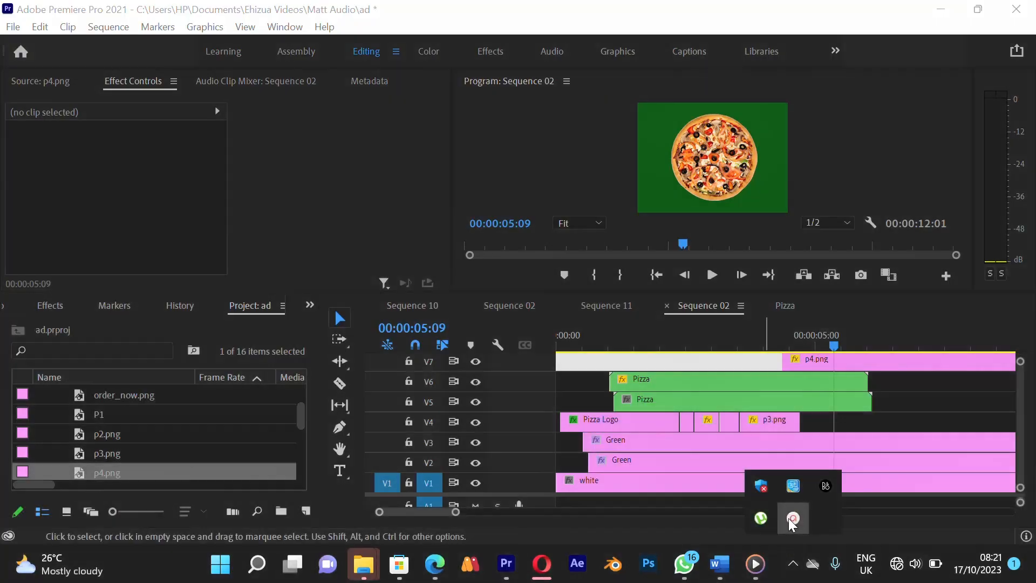
left_click(578, 404)
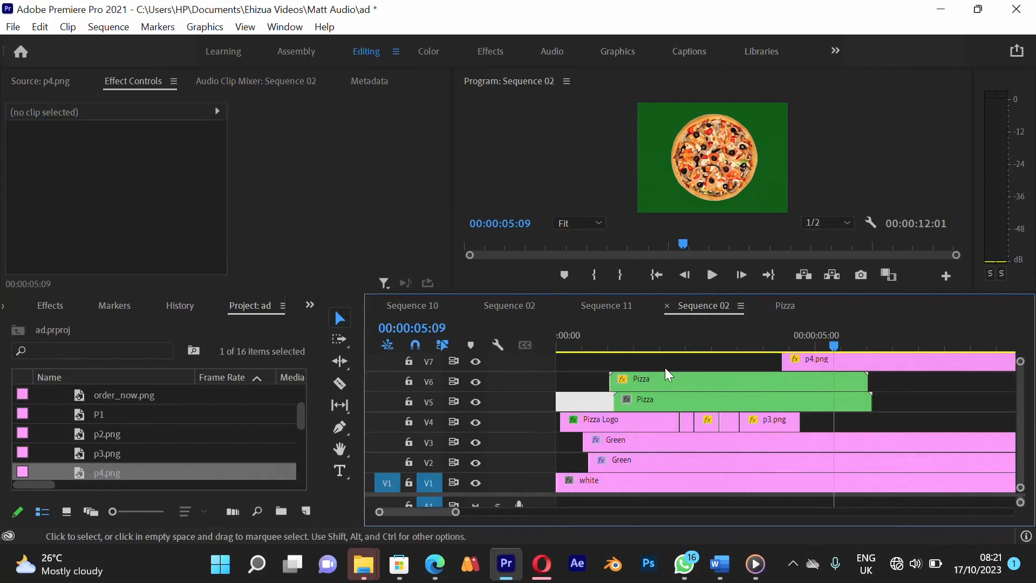
- Examine the finished advert in Sequence 11 up to 00:00:08:00 as a reference, and return to Sequence 02
left_click(601, 306)
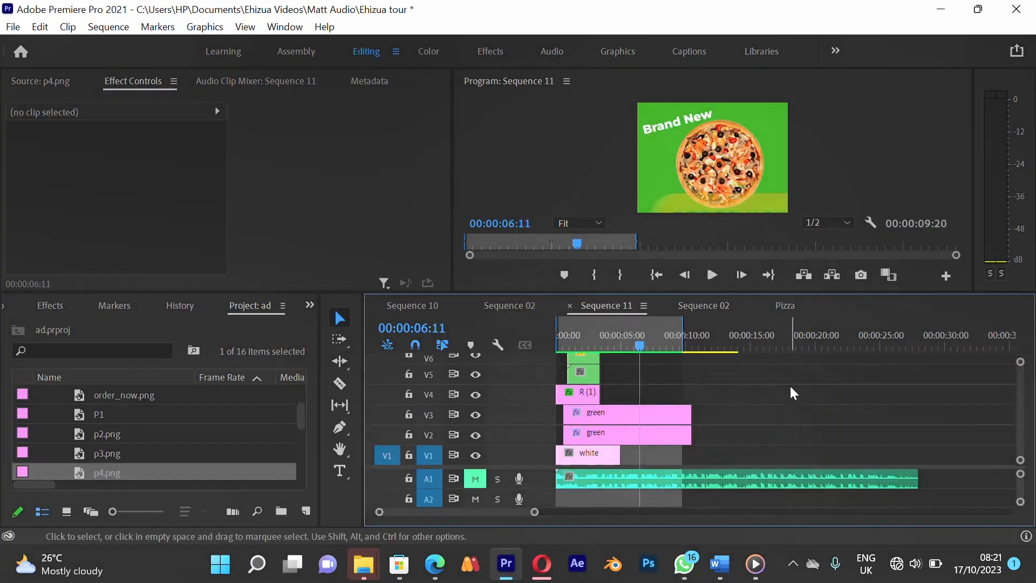
left_click_drag(637, 340, 663, 346)
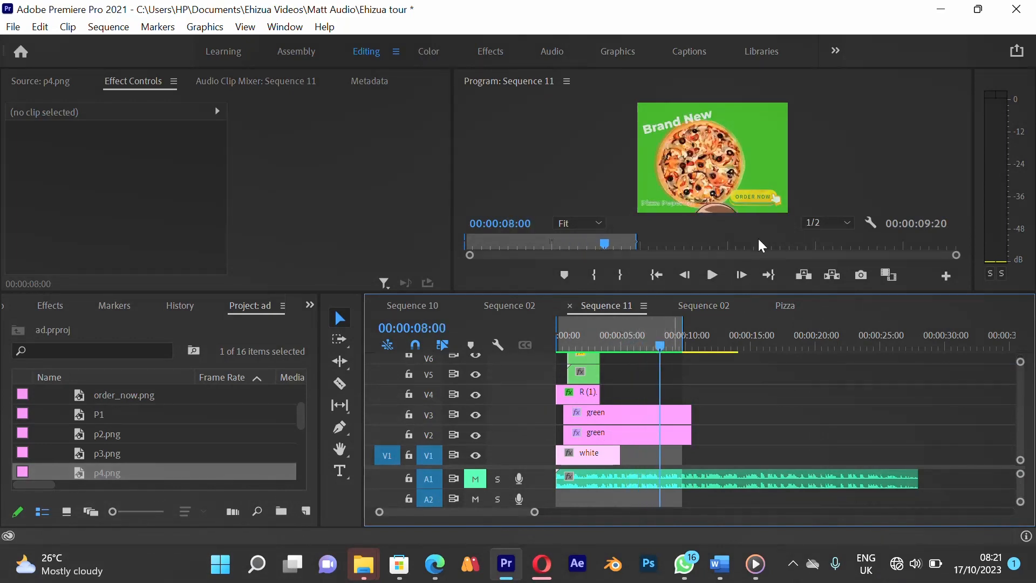
left_click(713, 306)
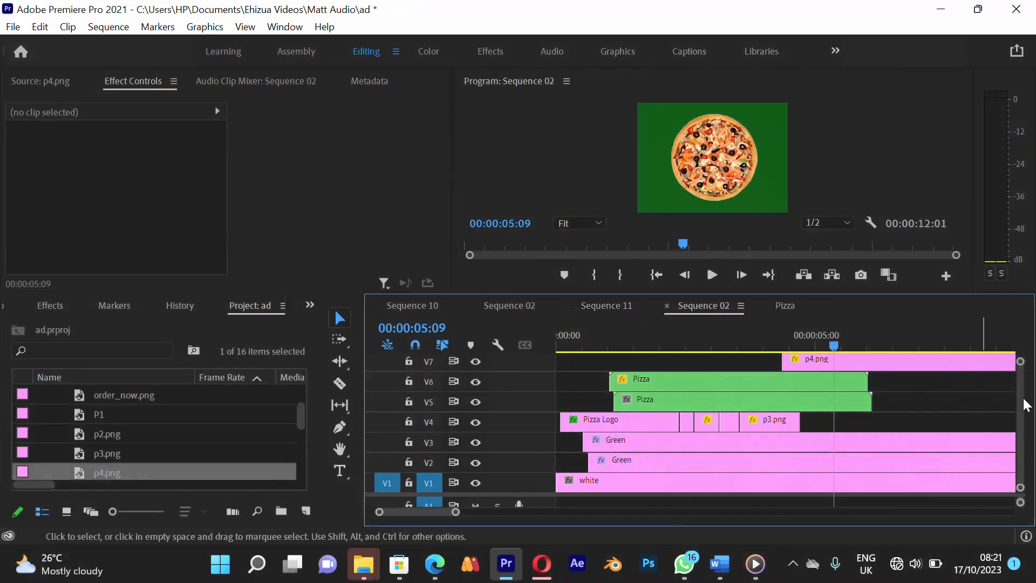
- Add a "Brand New" text graphic above the pizza at 00:00:05:09 on track V8 with the Type tool
scroll(1024, 401, "up", 3)
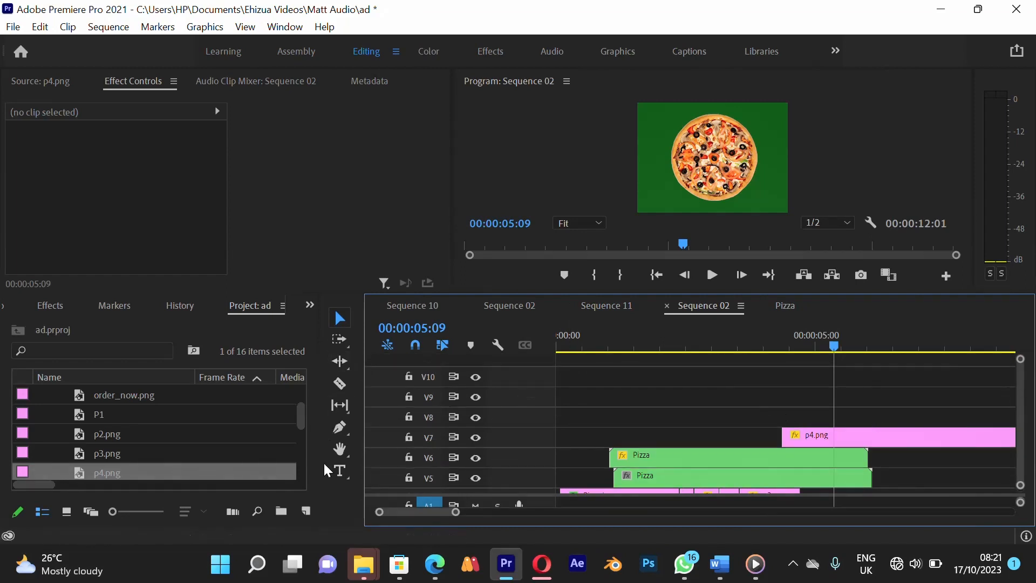
left_click(340, 470)
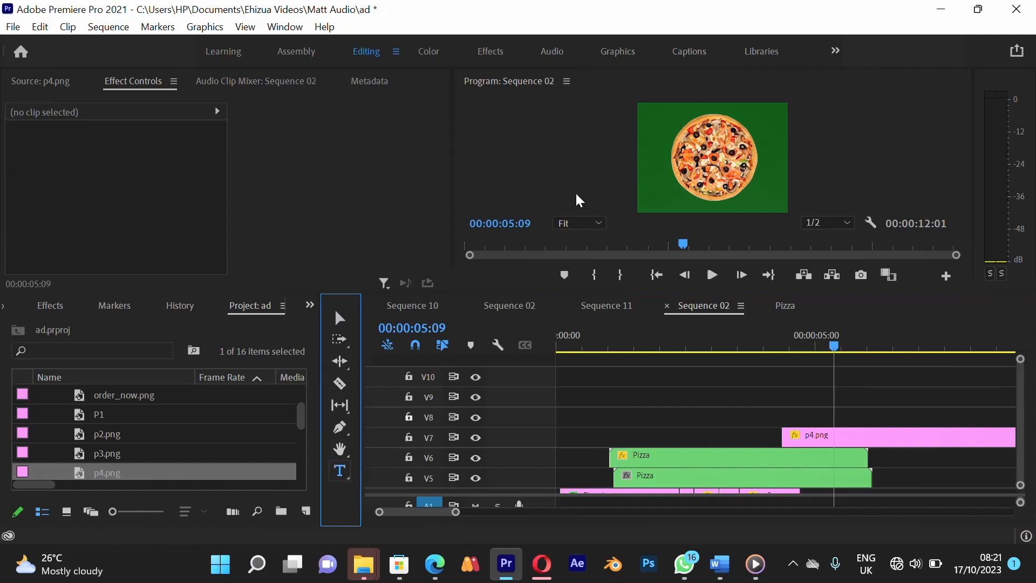
left_click(652, 127)
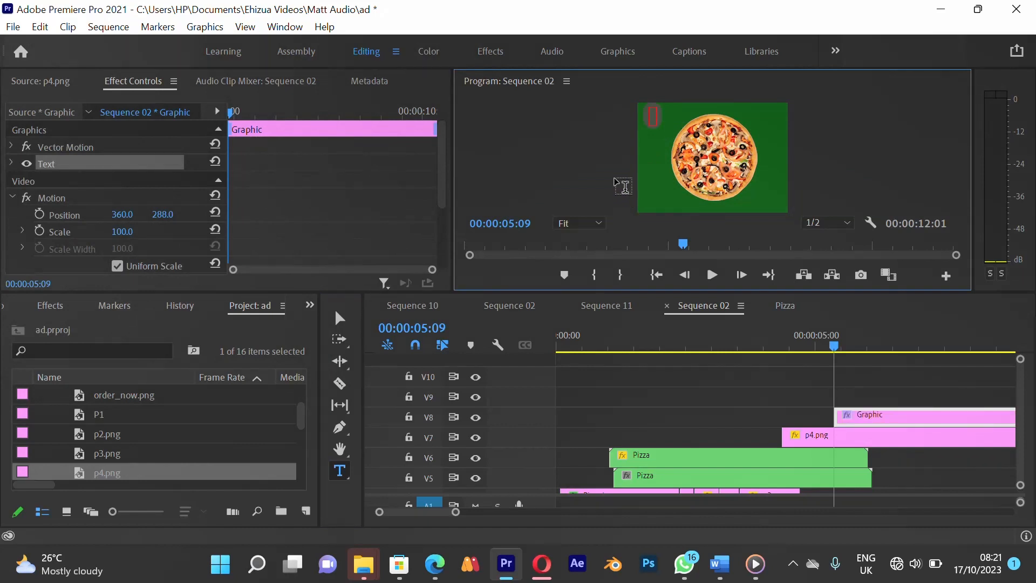
type("Brand n")
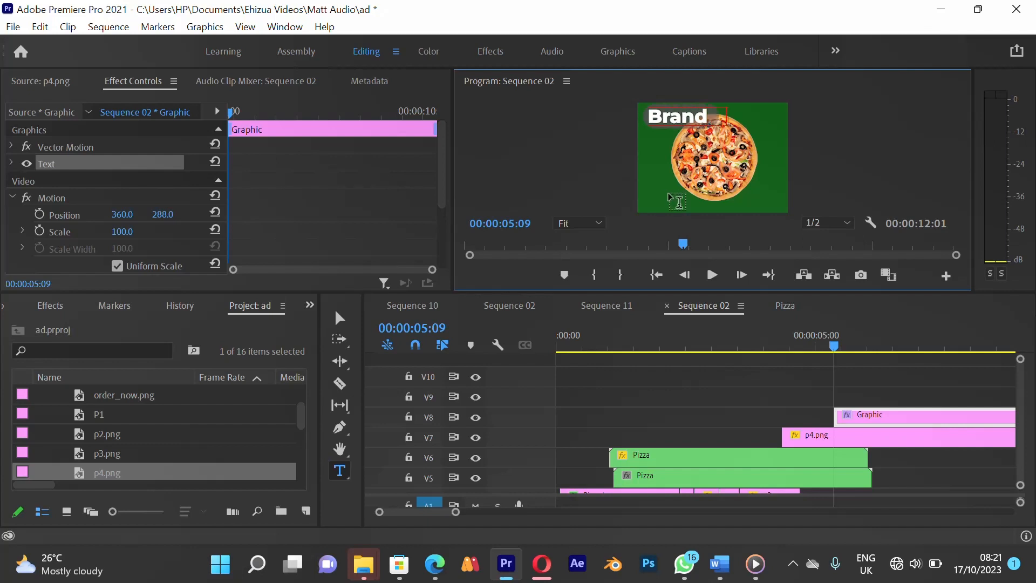
type("ew")
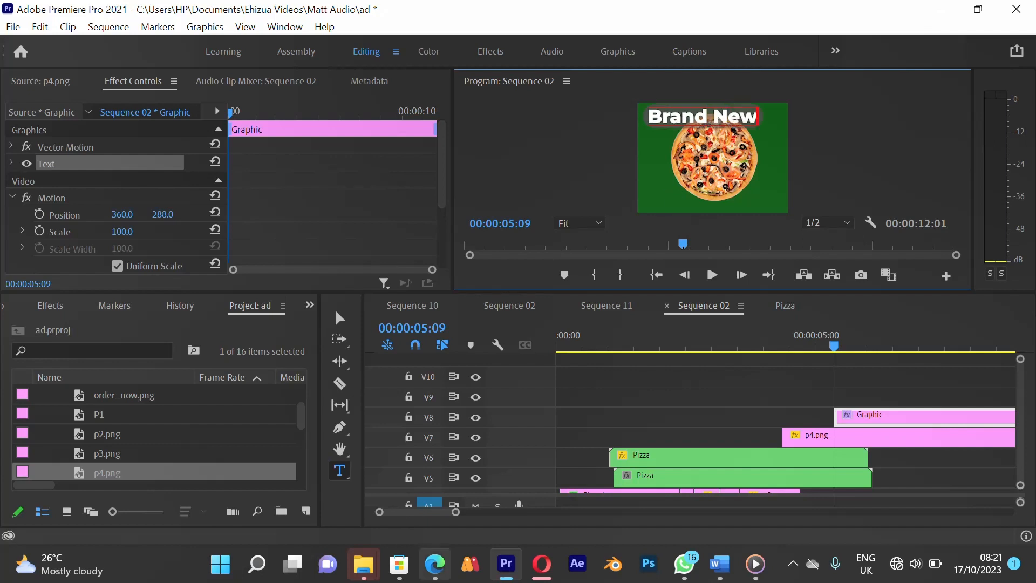
left_click(338, 320)
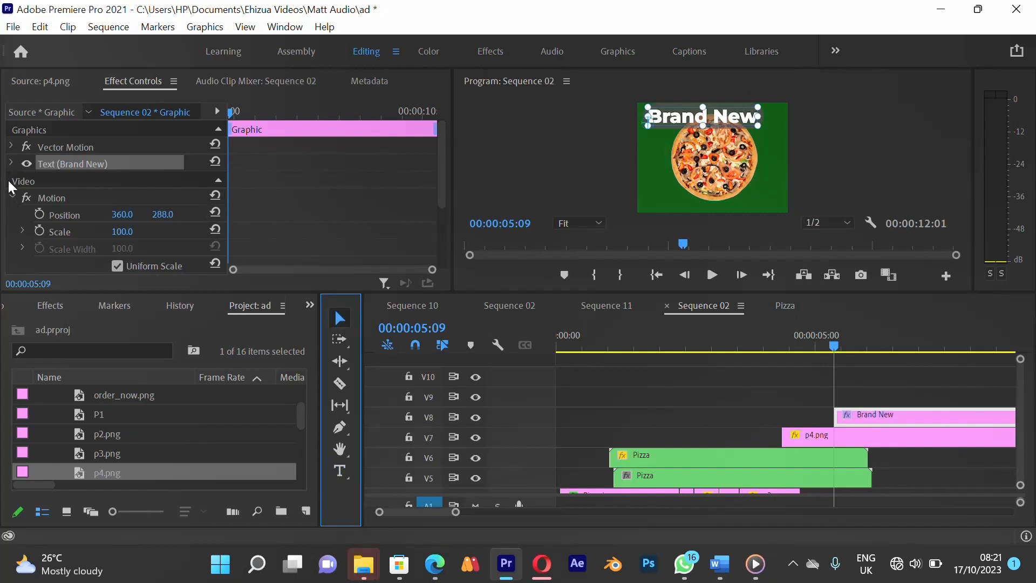
- Collapse the clip's Motion properties, switch to the Graphics workspace and select the Brand New text for editing
left_click(11, 200)
left_click(11, 199)
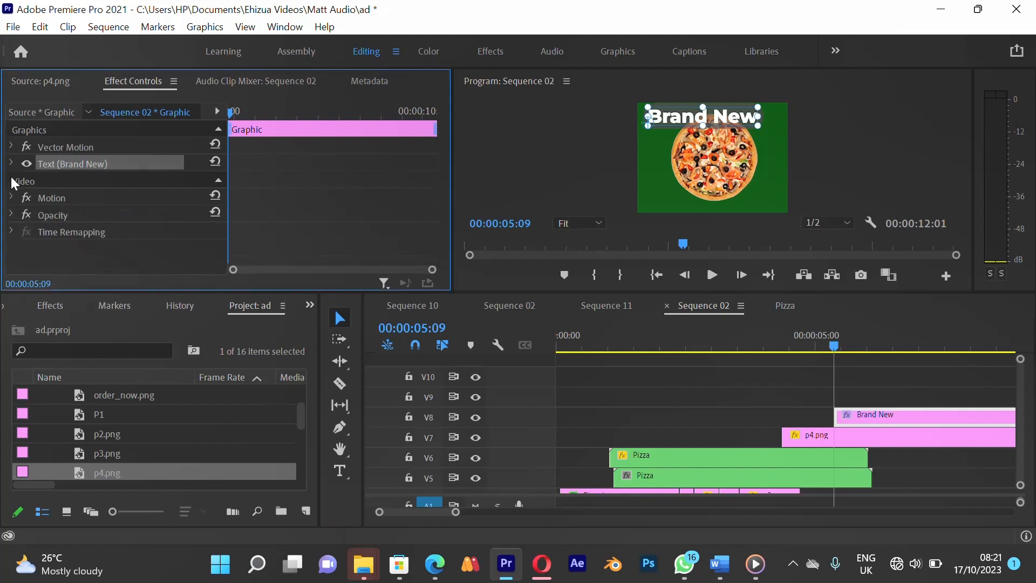
left_click(626, 54)
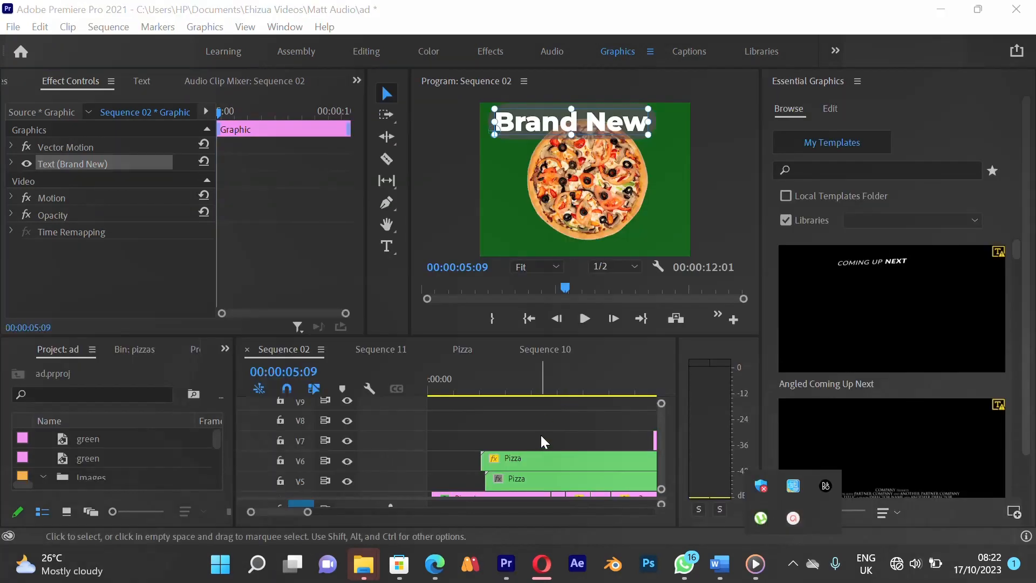
left_click(541, 435)
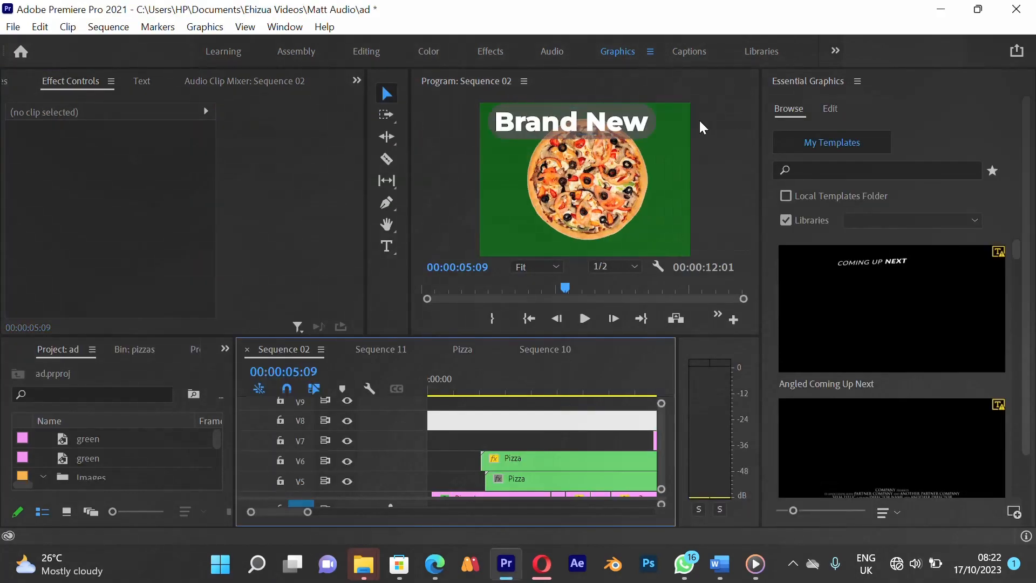
left_click(549, 130)
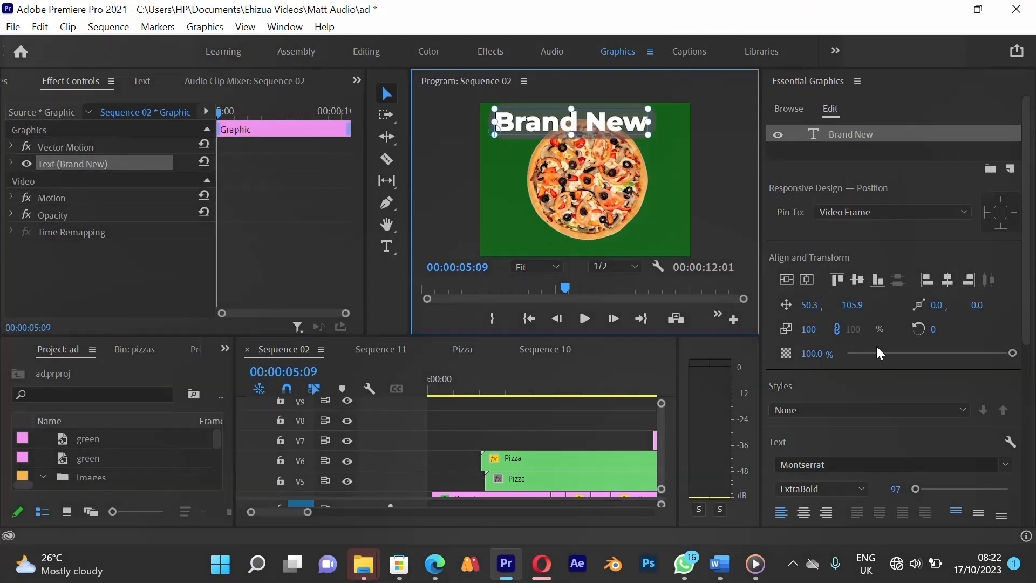
- Set the Brand New text's font size to 55 and move it up to position 50.3, 78.9
scroll(876, 345, "down", 3)
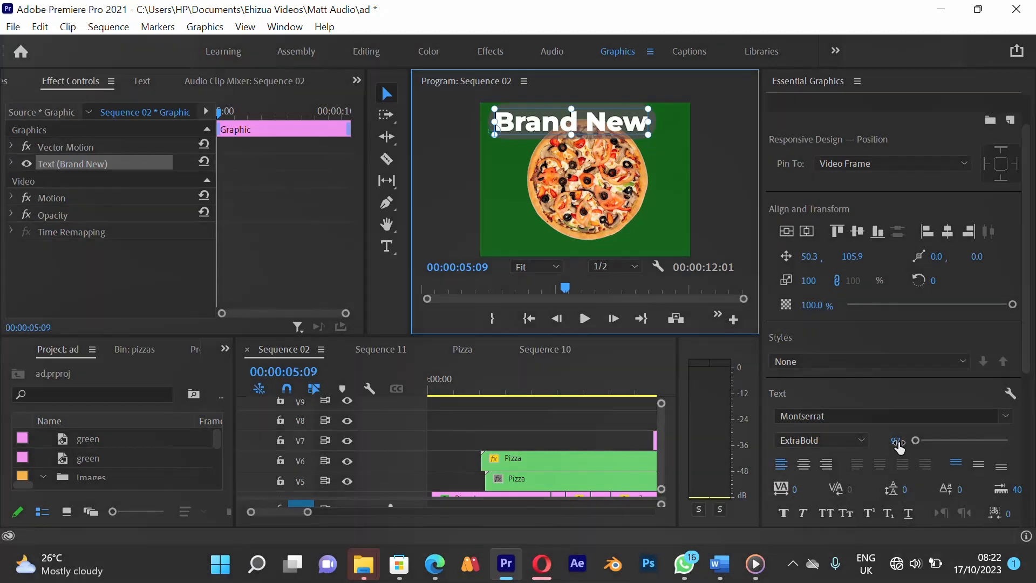
left_click(896, 441)
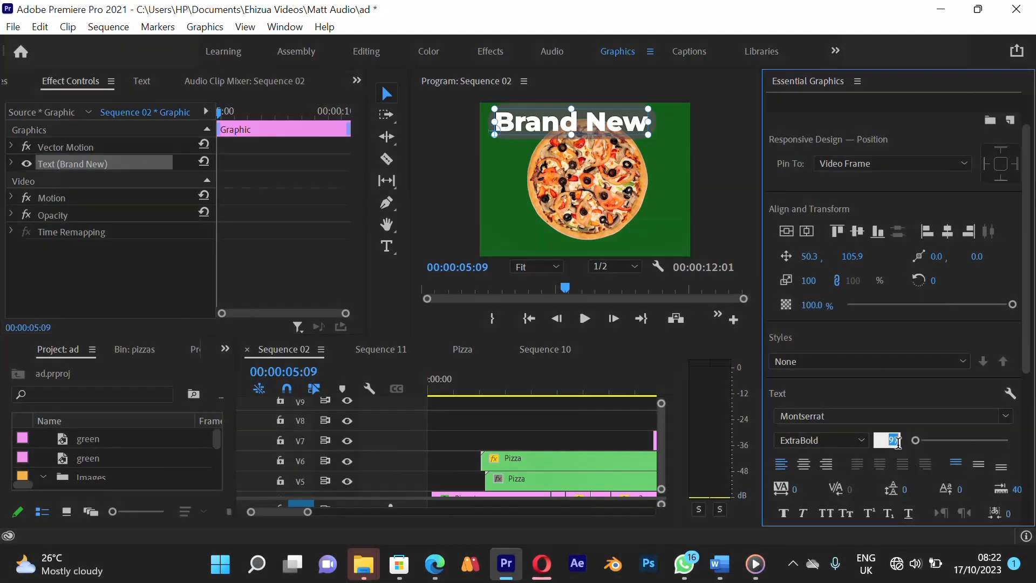
key("Return")
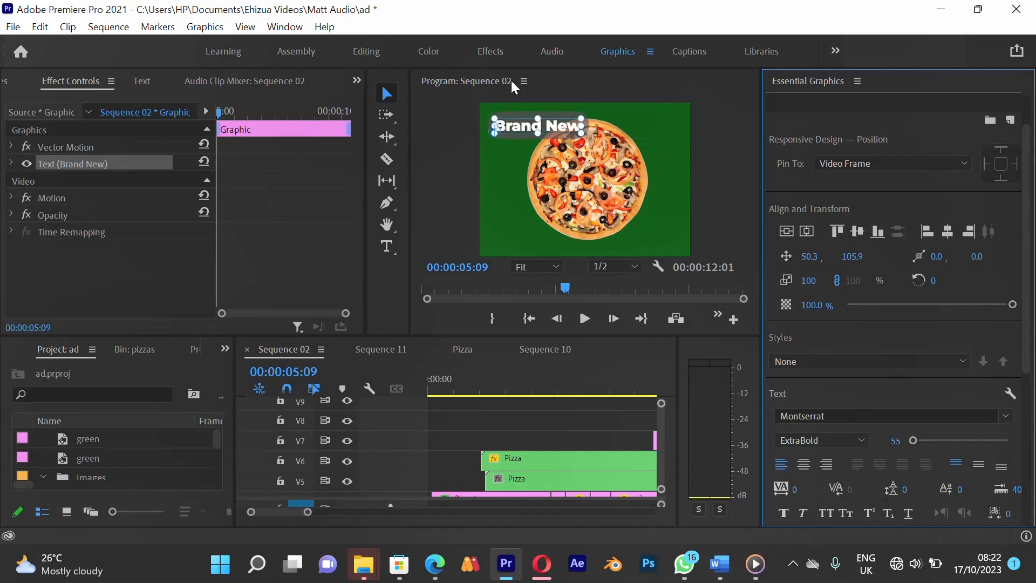
left_click_drag(559, 130, 557, 118)
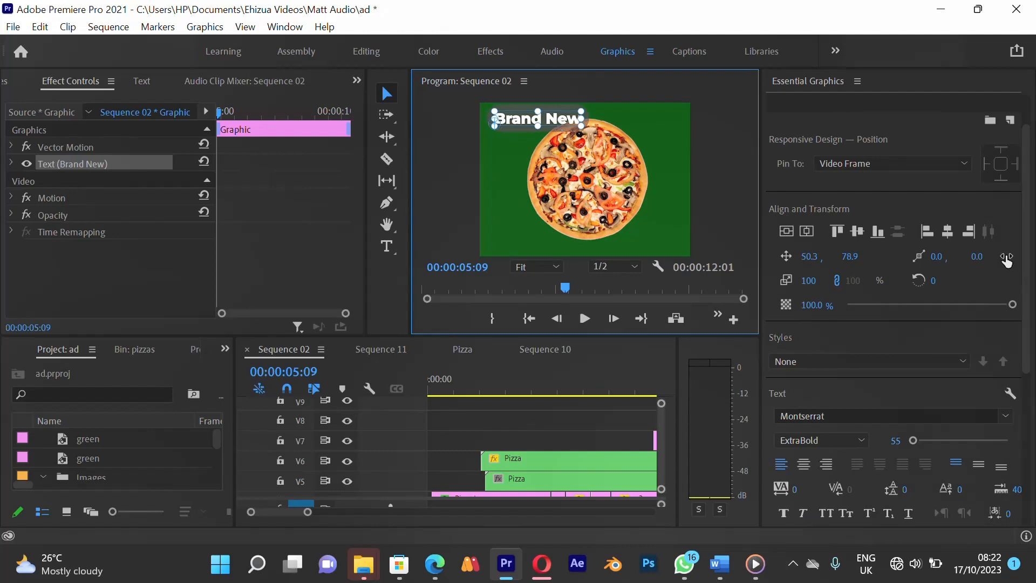
- Change the Brand New text's background colour to a light red
left_click_drag(1028, 217, 1028, 359)
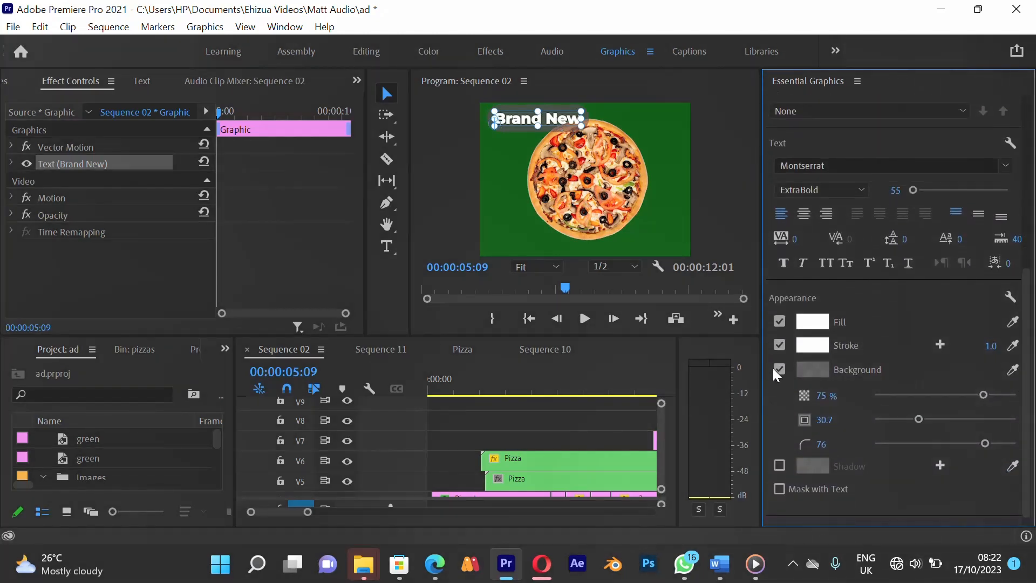
left_click(809, 370)
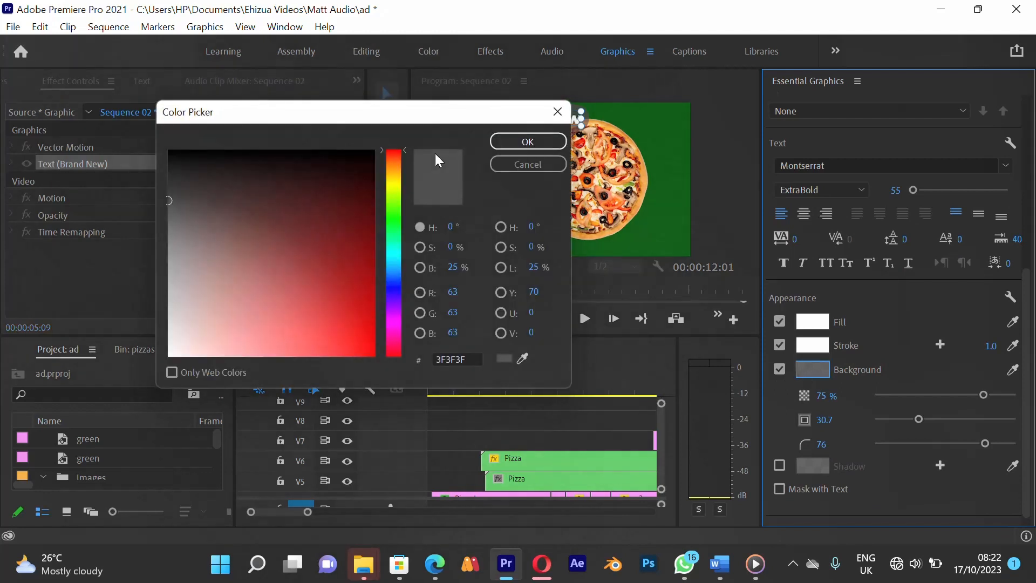
mouse_move(319, 259)
left_mouse_down()
mouse_move(344, 321)
mouse_move(330, 356)
mouse_move(320, 340)
left_mouse_up()
left_click(510, 143)
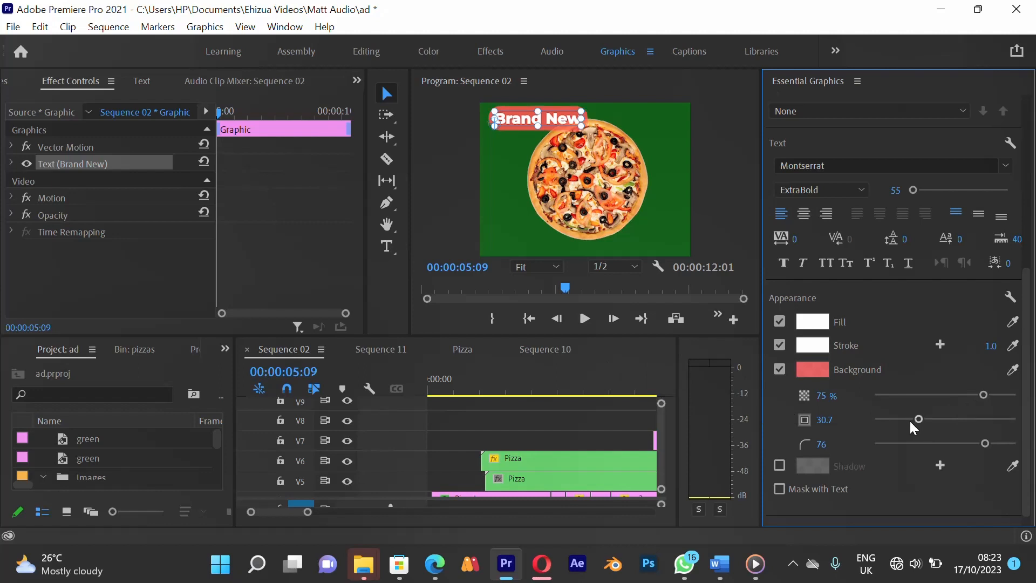
- Set the Brand New text's background size to 20 and nudge the text up to position 50.3, 75.9
left_click_drag(910, 420, 905, 421)
left_click(902, 421)
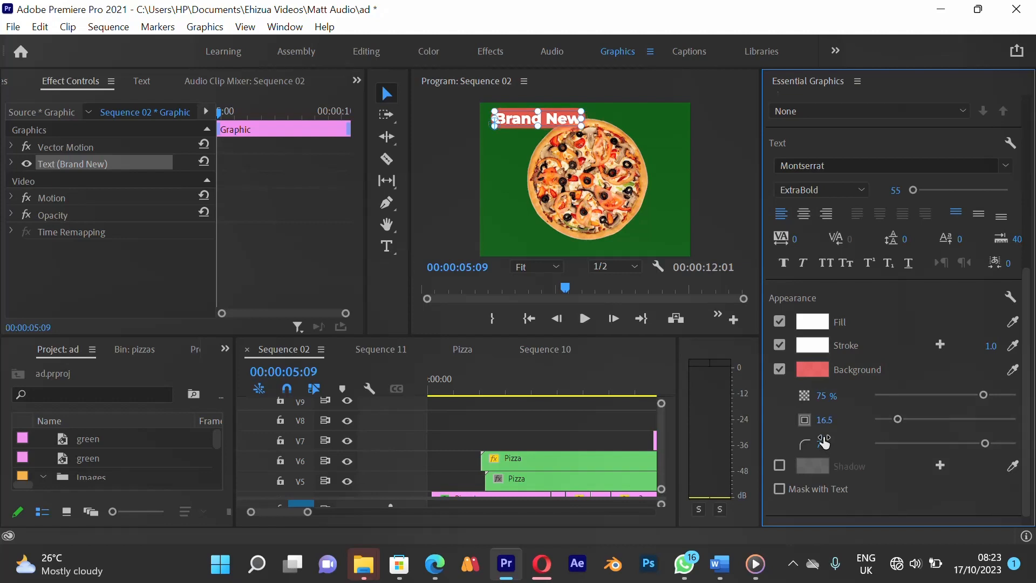
left_click(825, 421)
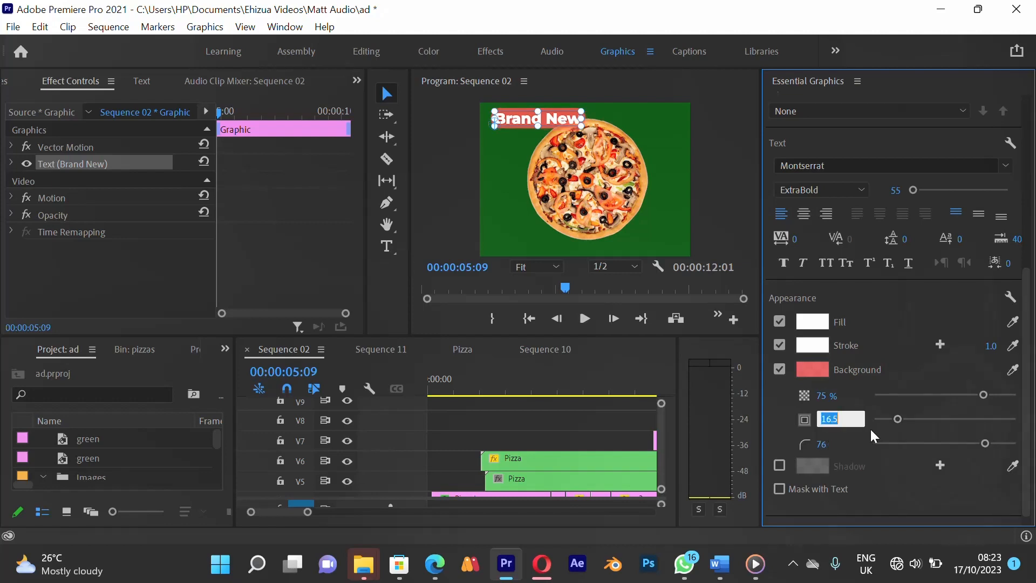
type("20")
key("Return")
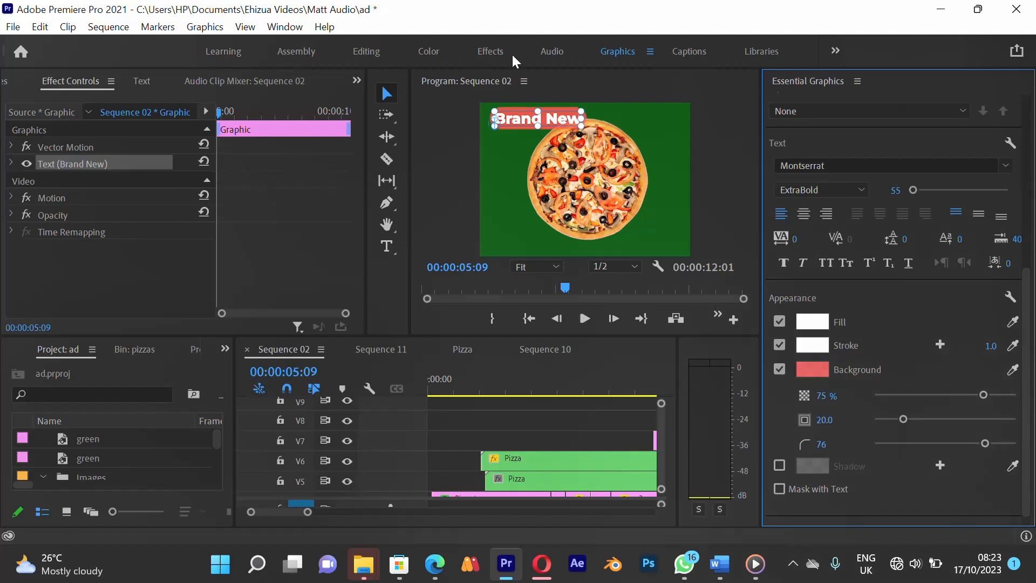
left_click_drag(564, 126, 561, 123)
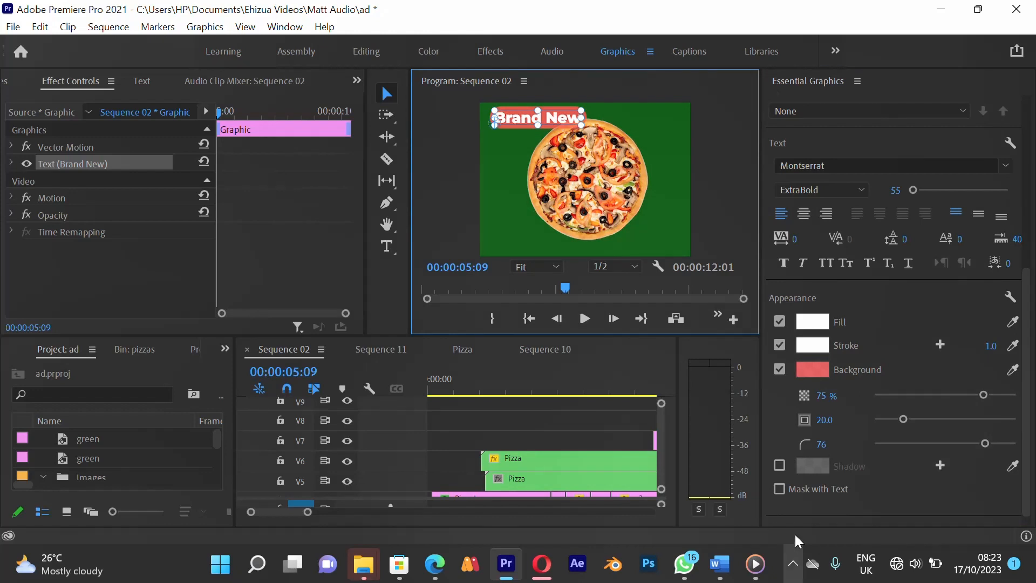
left_click(783, 405)
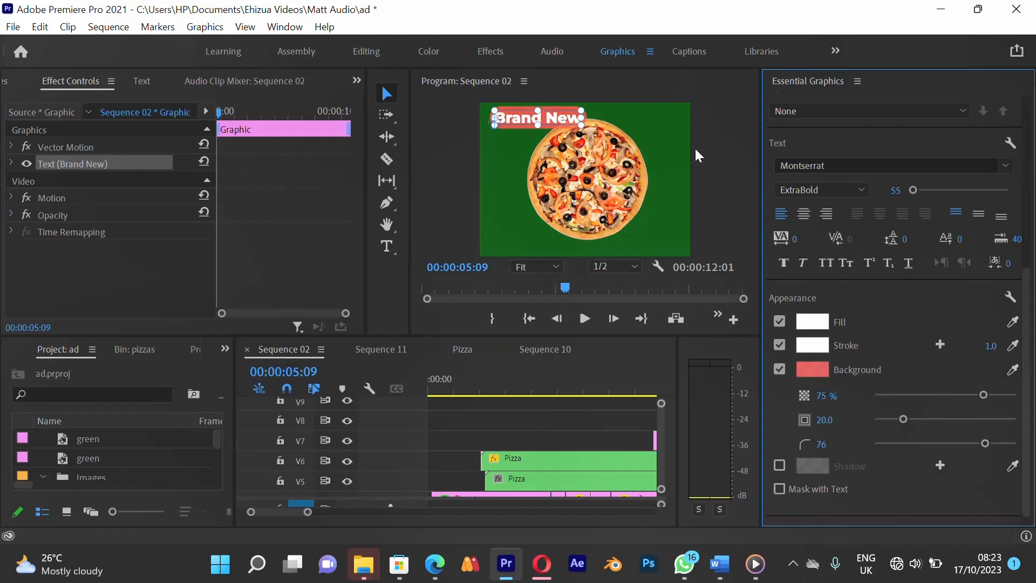
- Add a second text layer to the same graphic and place it over the pizza's lower edge at position 55.1, 507.0
scroll(899, 131, "up", 5)
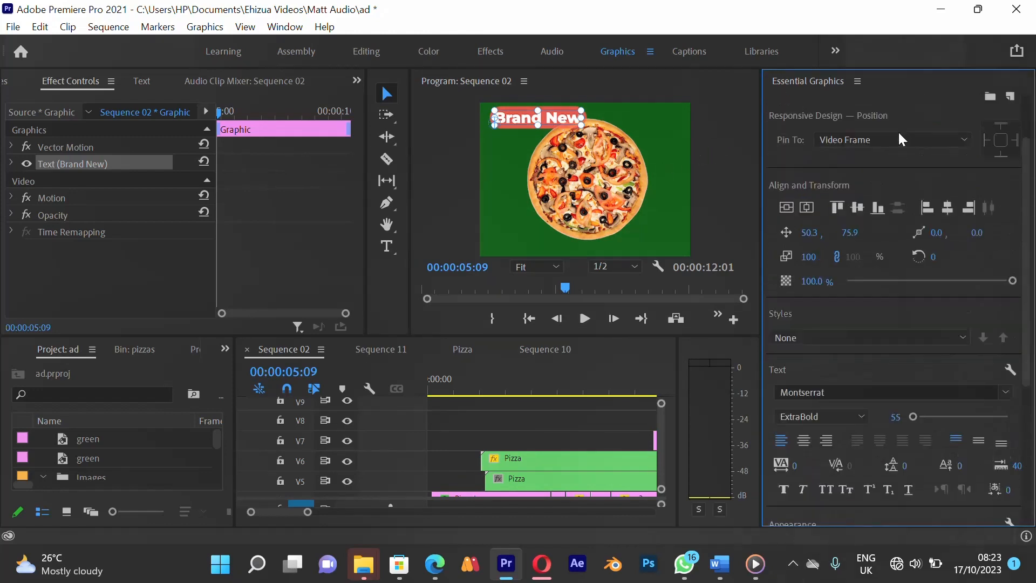
scroll(898, 131, "up", 3)
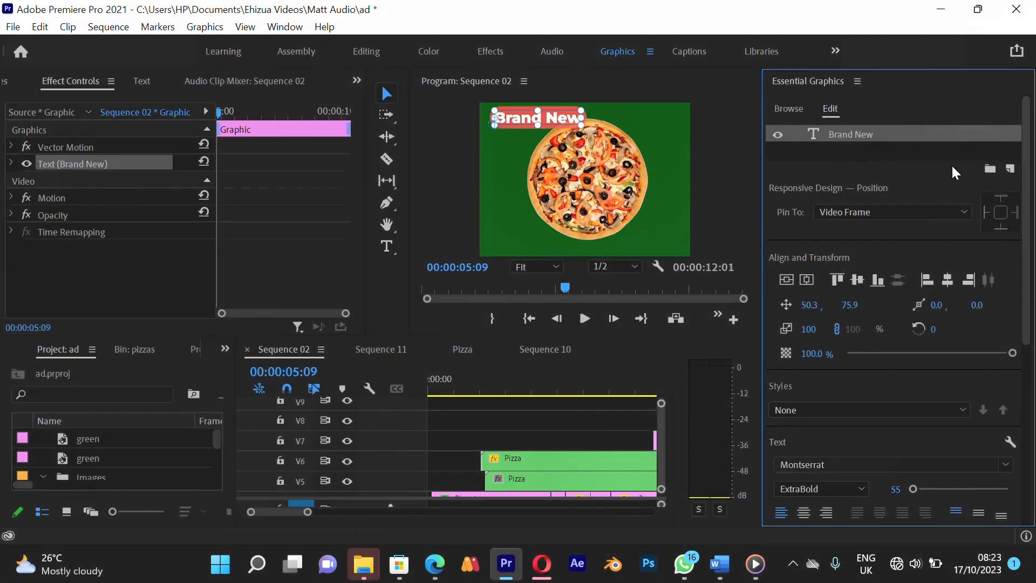
left_click(1010, 171)
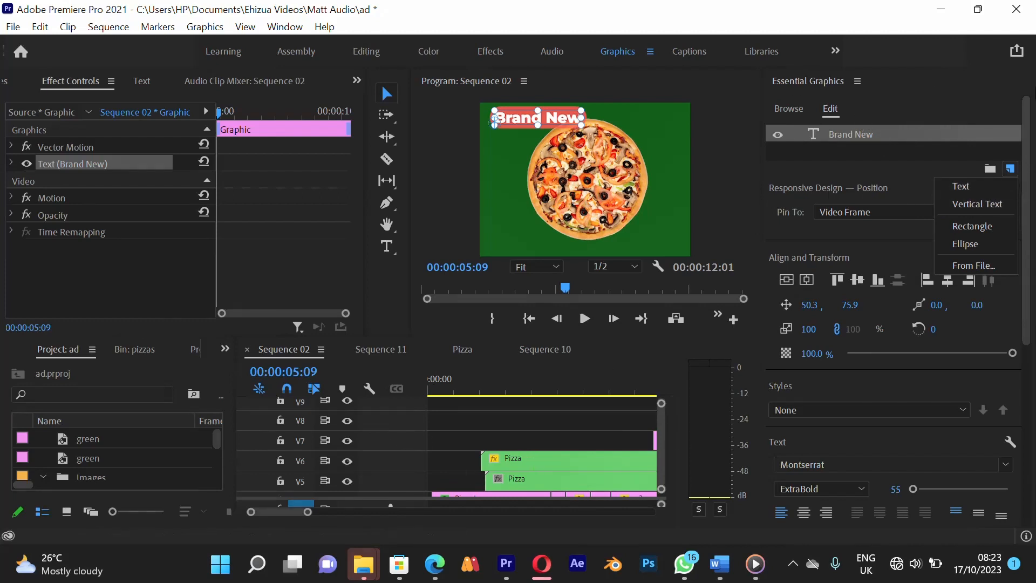
left_click(987, 186)
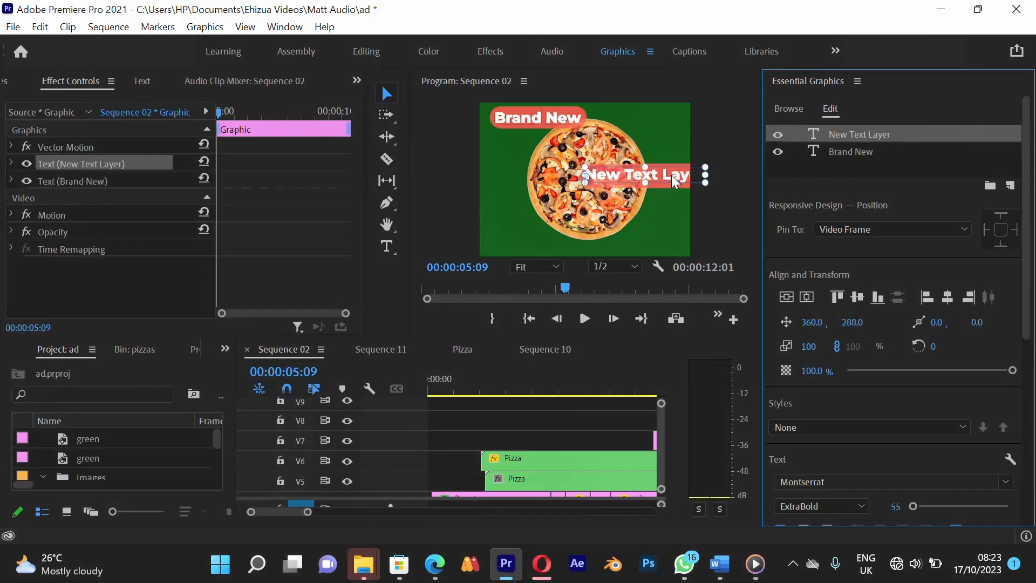
left_click_drag(671, 174, 583, 232)
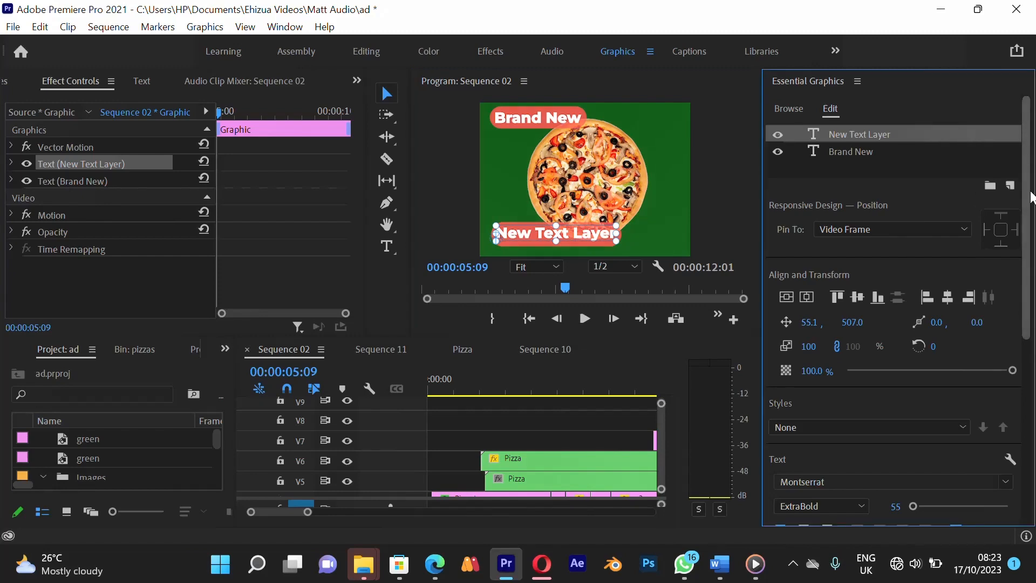
- Disable the new text layer's background and fill, keeping only its white stroke enabled
scroll(1015, 249, "down", 3)
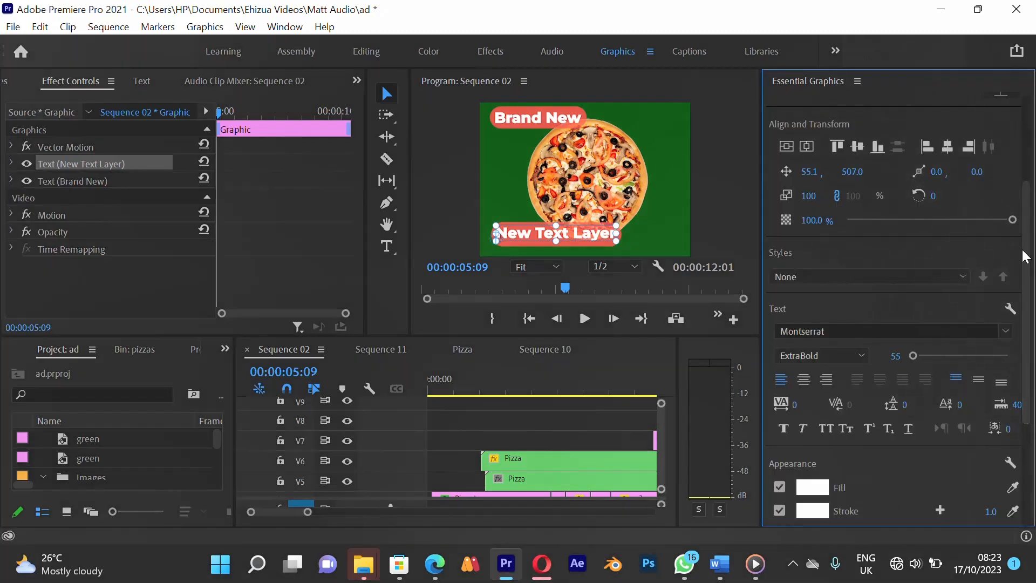
scroll(1024, 254, "up", 3)
scroll(1020, 270, "down", 5)
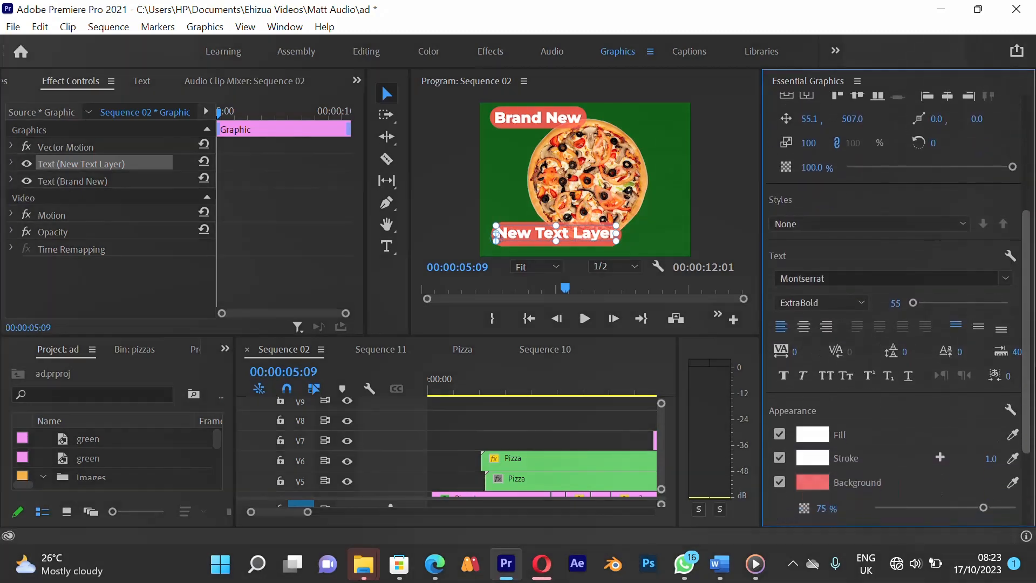
left_click(781, 427)
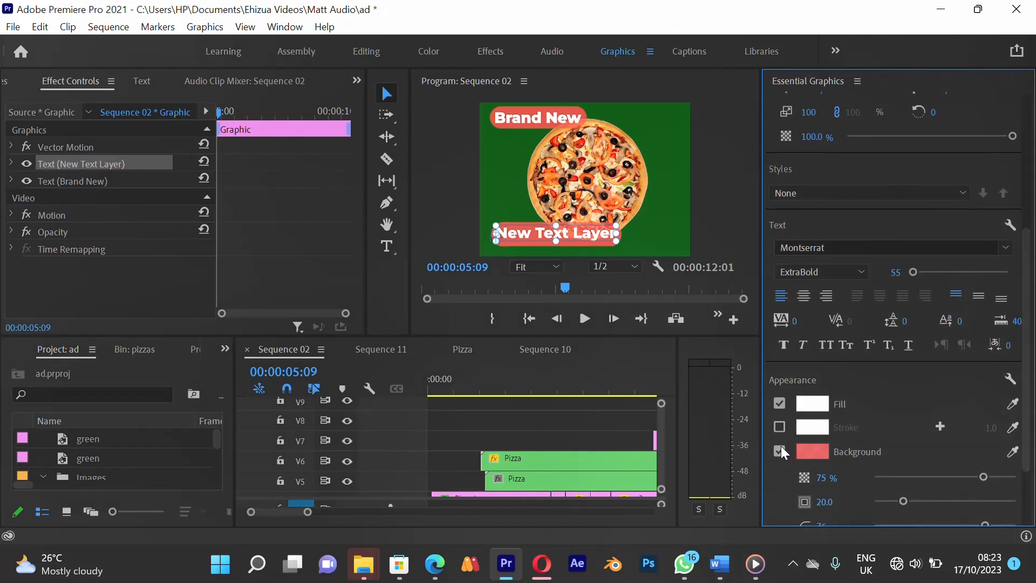
left_click(780, 427)
left_click(781, 451)
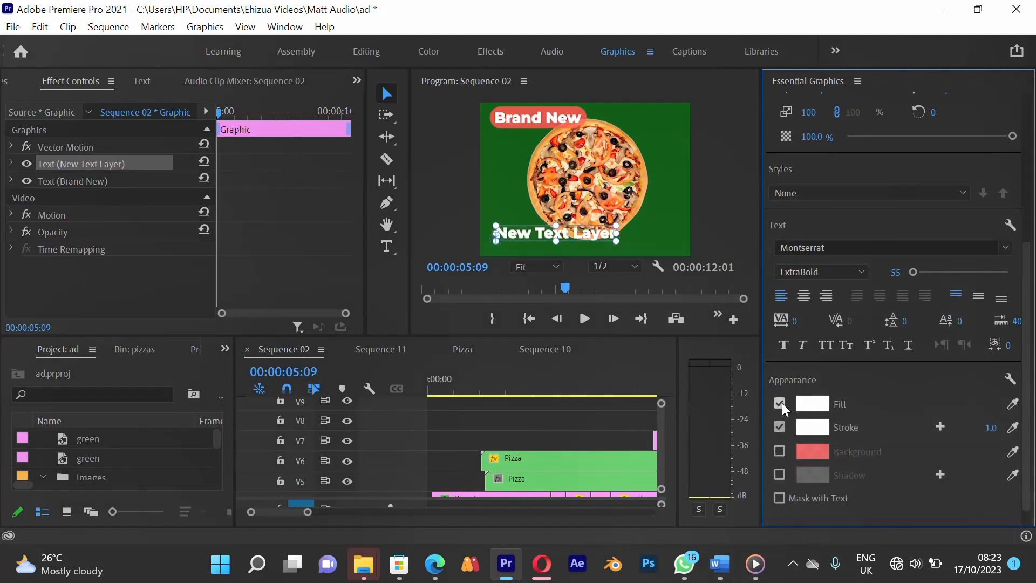
left_click(780, 403)
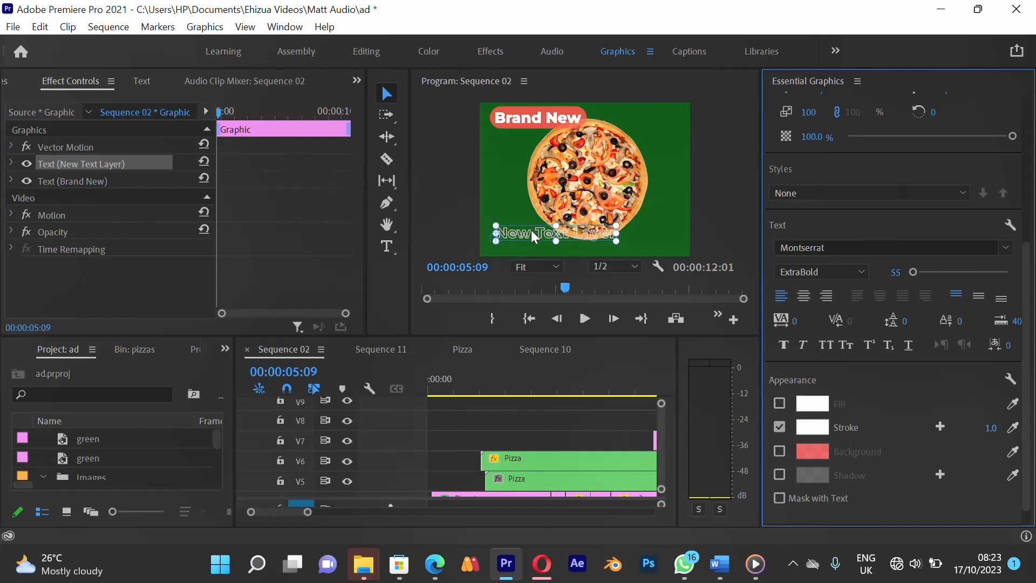
- Move the outlined new text layer down towards the bottom edge of the frame, clear of the pizza
left_click(545, 268)
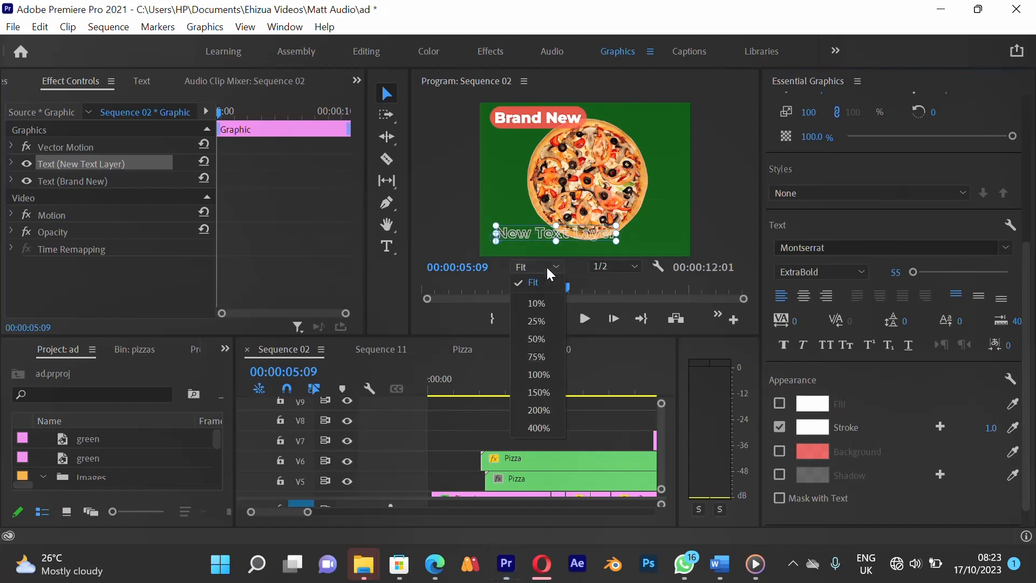
left_click(539, 373)
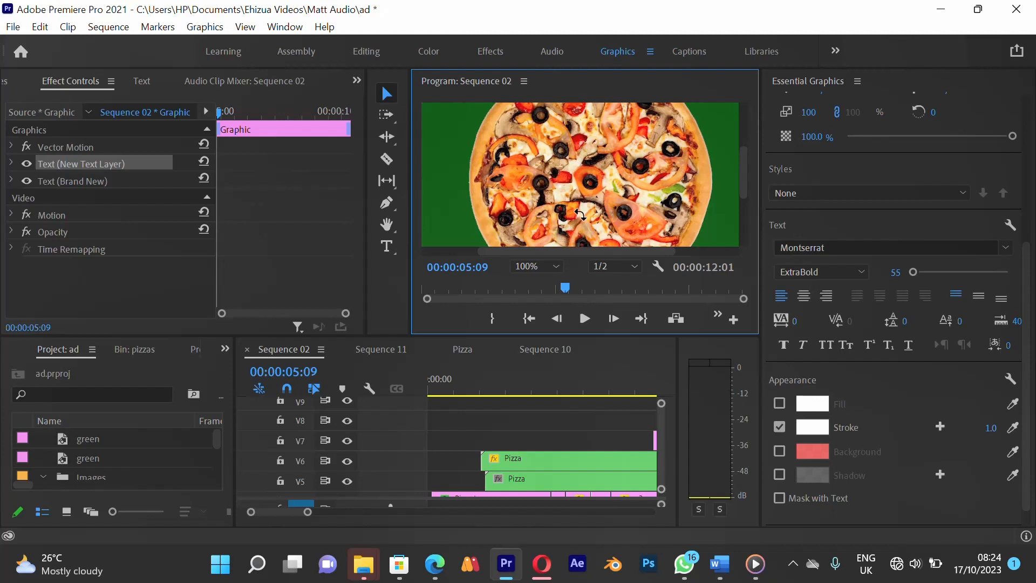
key("h")
left_click_drag(581, 214, 608, 126)
key("v")
left_click(560, 195)
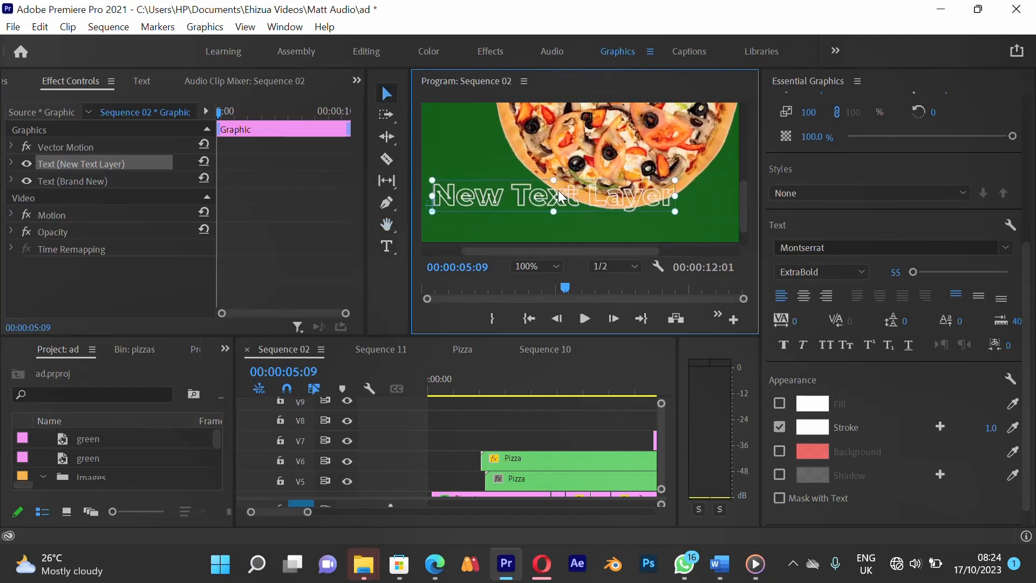
left_click_drag(561, 207, 552, 211)
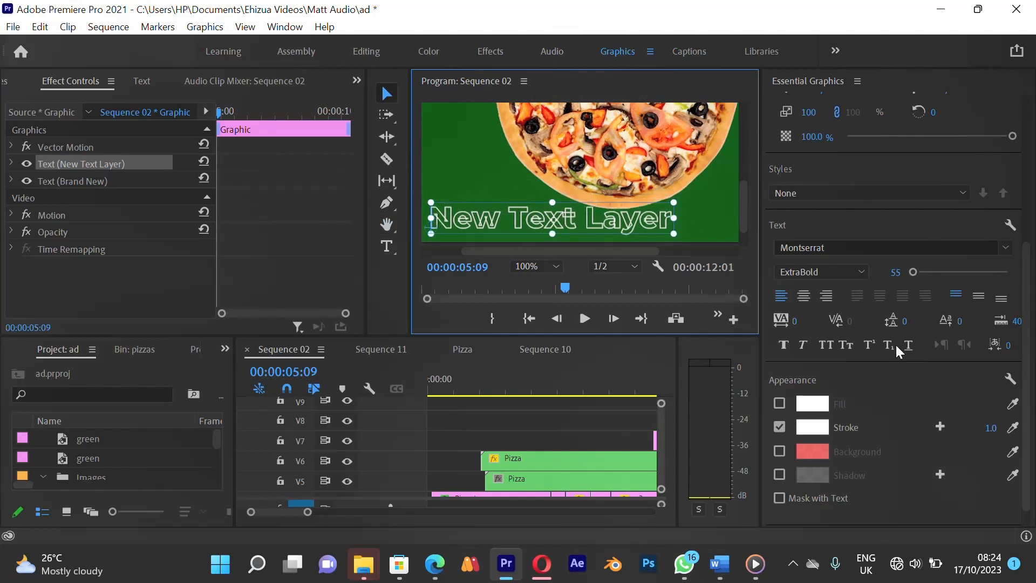
- Set the new text layer's stroke width to 3 and shift it slightly right to position 60.1, 548.0
left_click(983, 429)
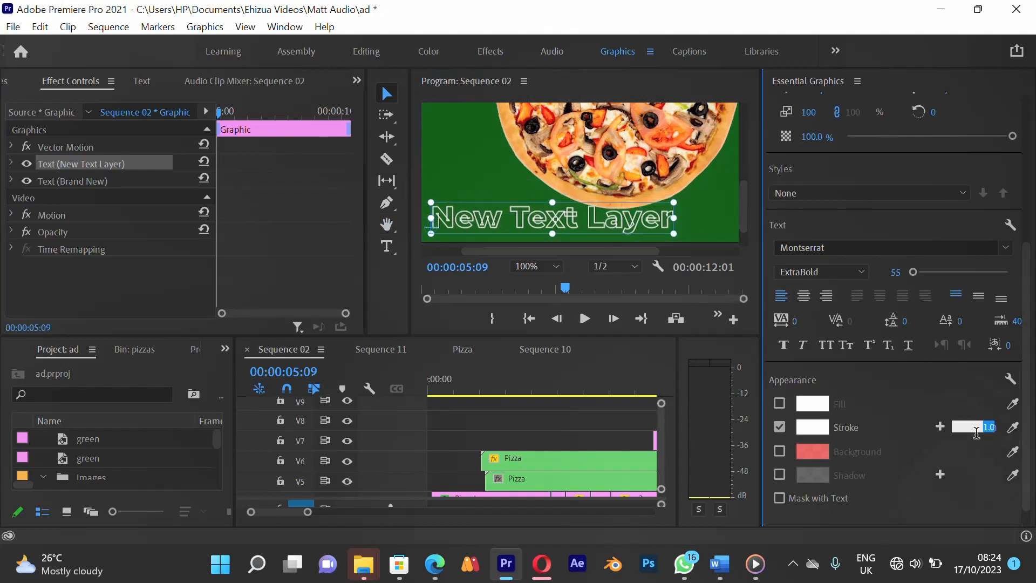
type("3")
key("Return")
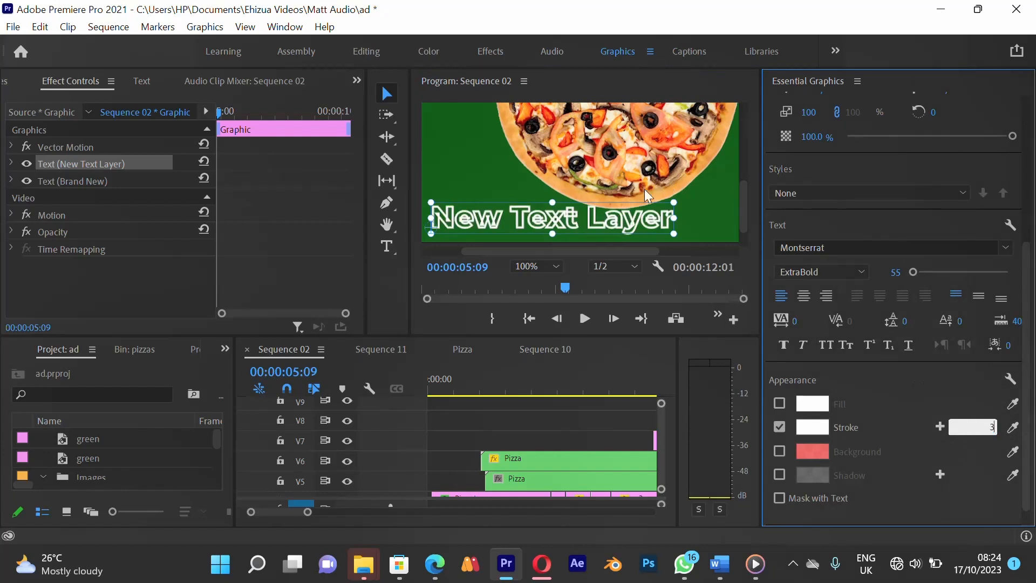
left_click_drag(477, 218, 481, 218)
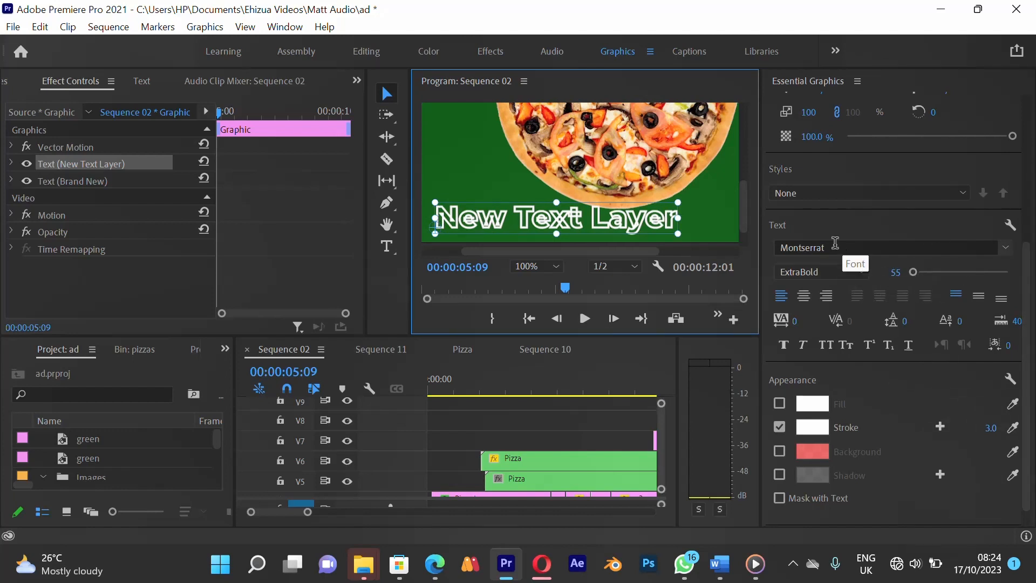
- Try the Montserrat Light and Black styles on the outlined text and return it to ExtraBold
left_click(861, 272)
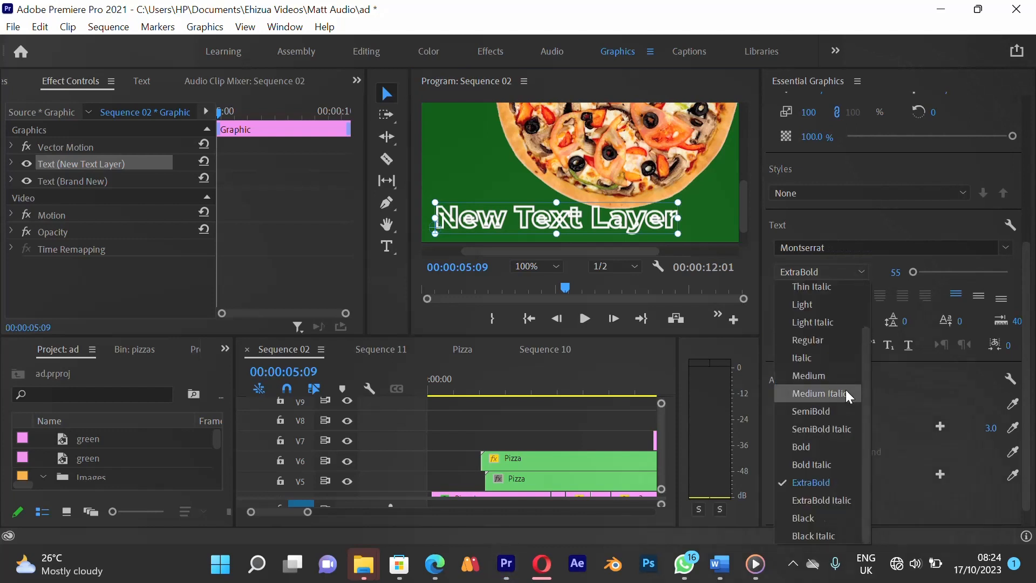
left_click(828, 309)
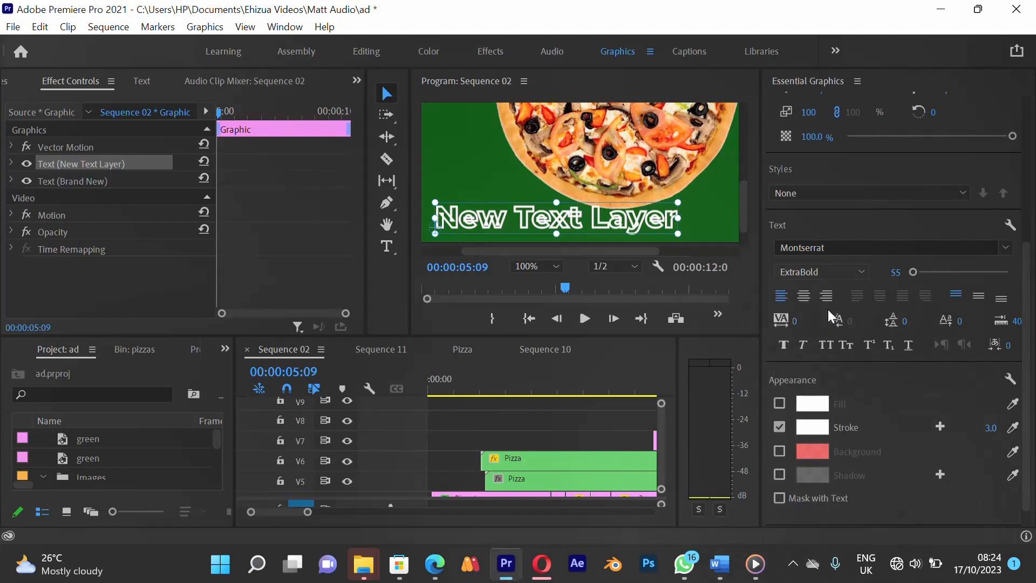
left_click(862, 271)
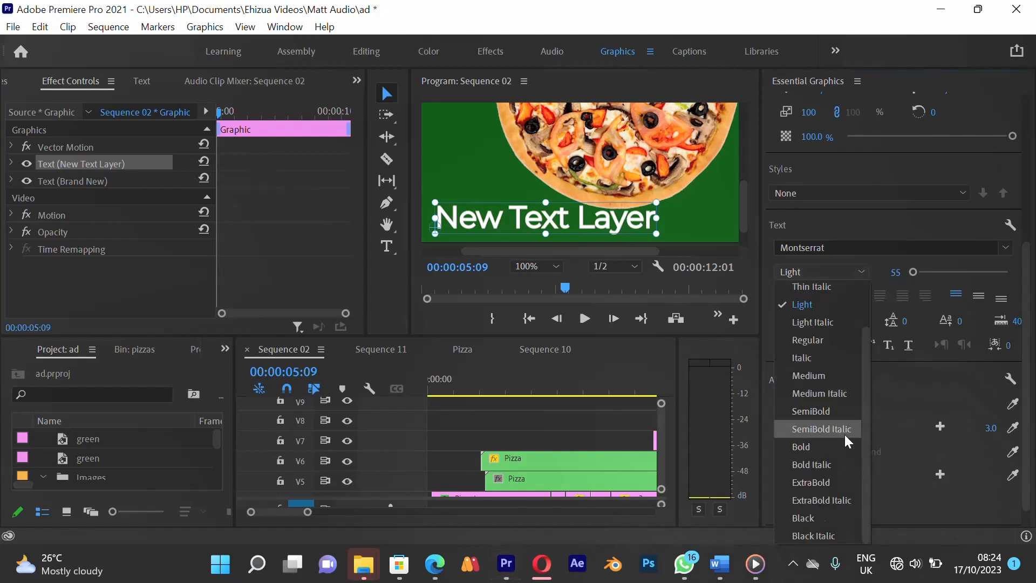
left_click(840, 515)
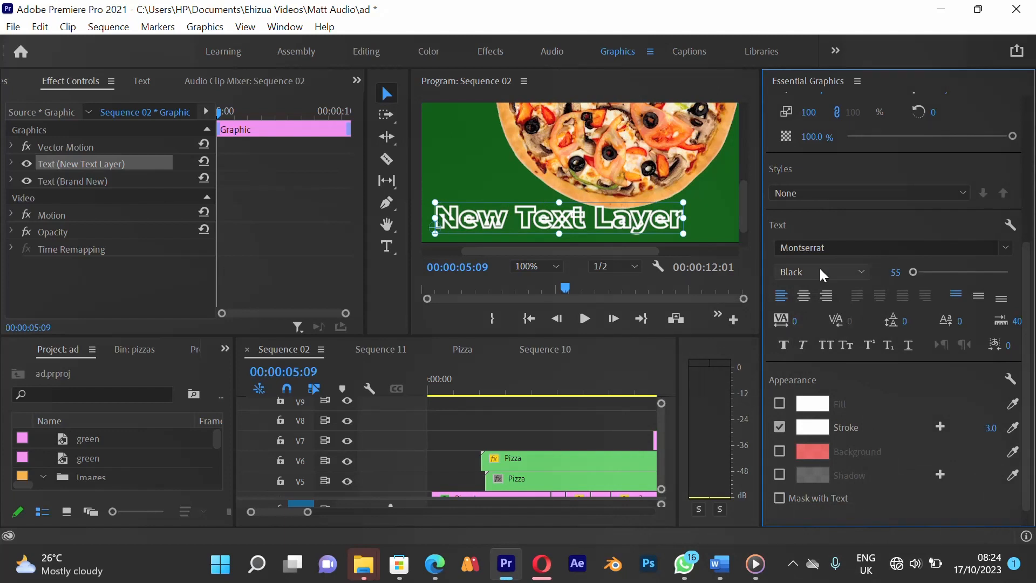
left_click(866, 266)
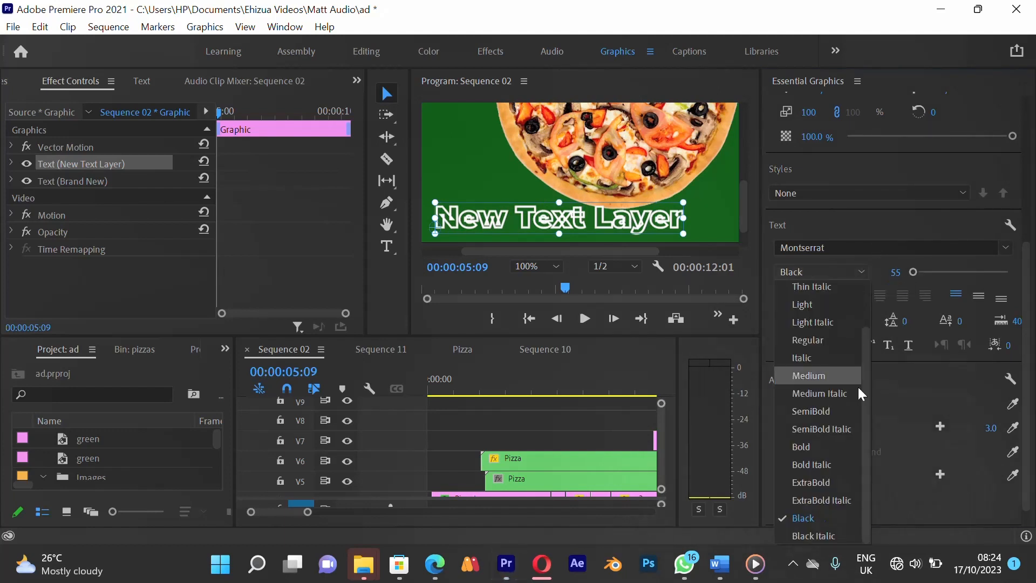
left_click(843, 485)
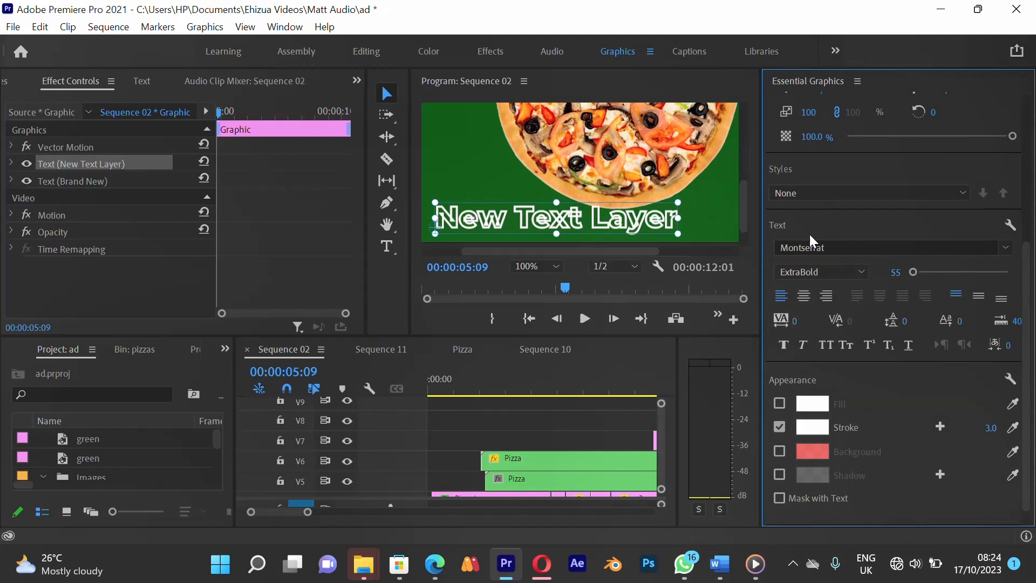
- Replace the outlined text layer's placeholder wording with "Extra Peperoni"
scroll(860, 164, "up", 5)
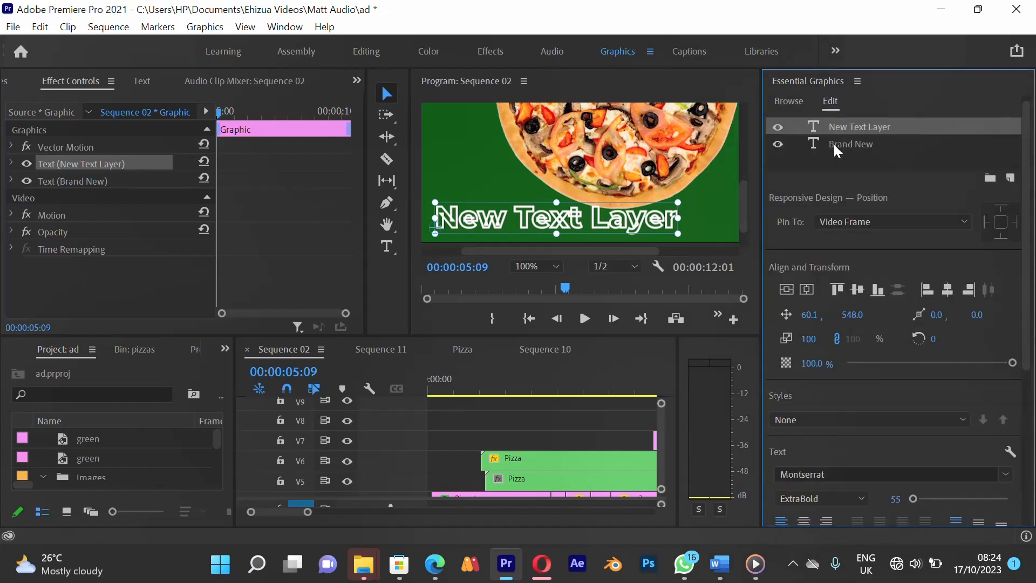
double_click(536, 222)
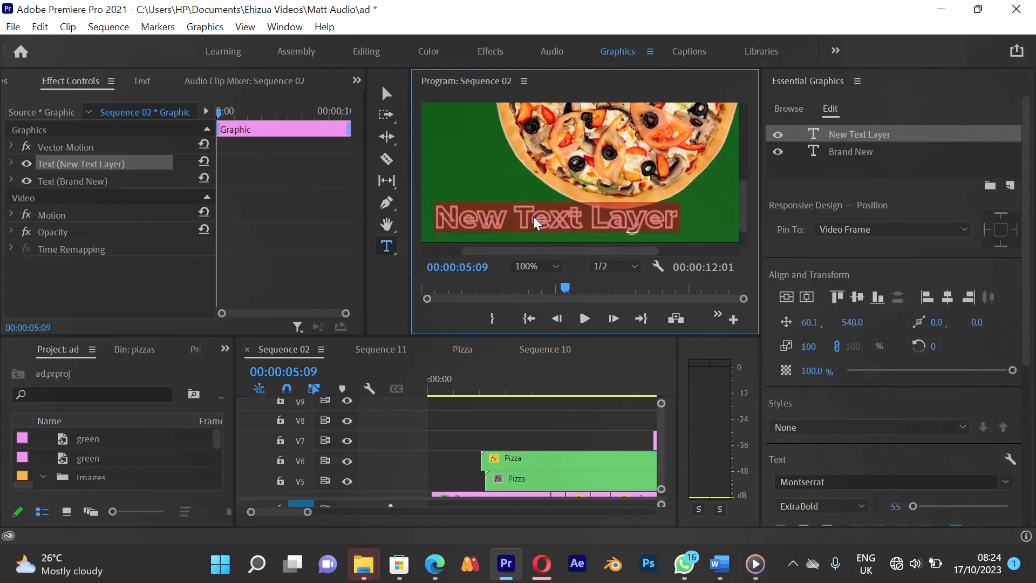
type("Extr")
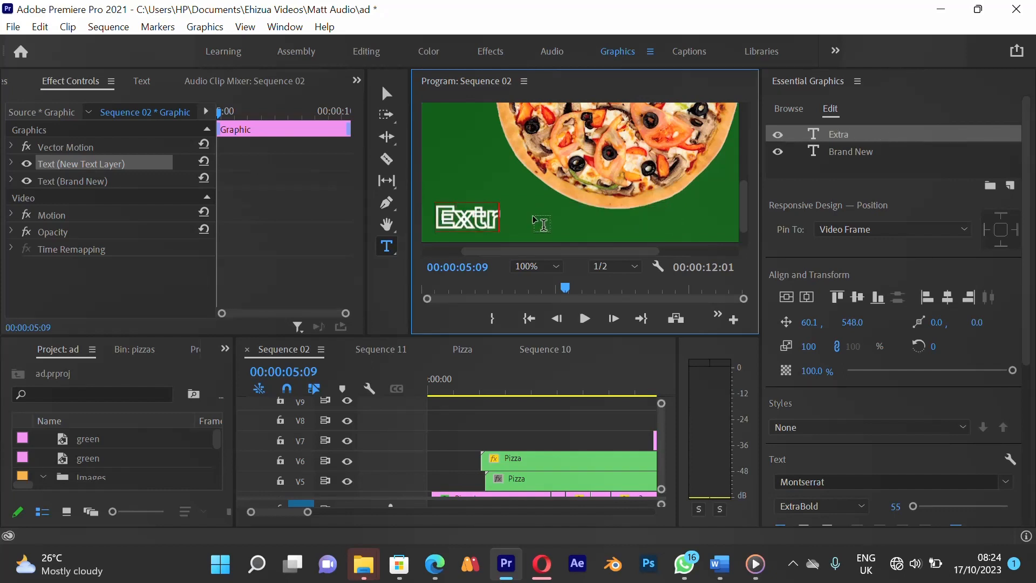
type("a P")
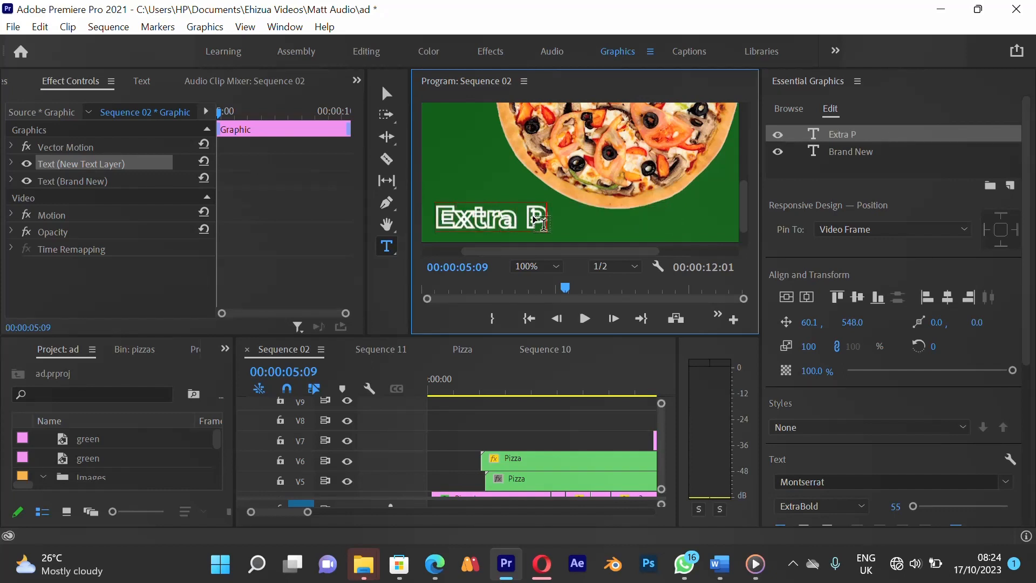
type("ep")
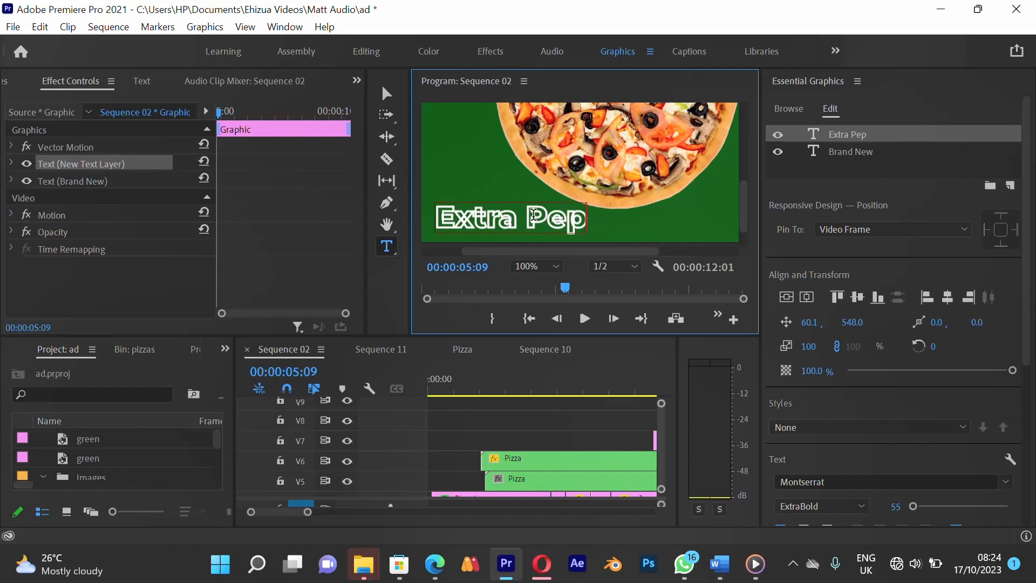
type("eroni")
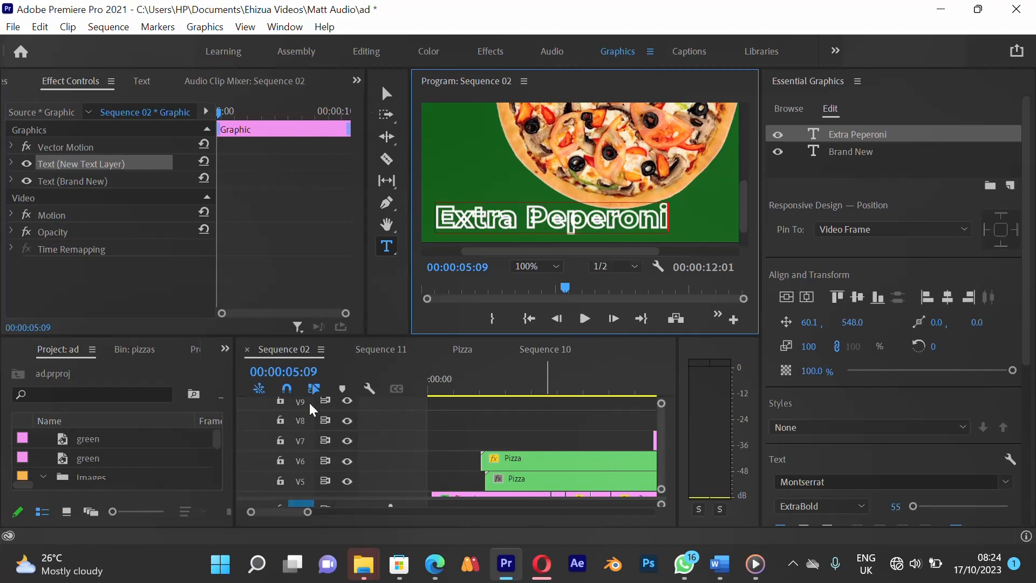
left_click(384, 98)
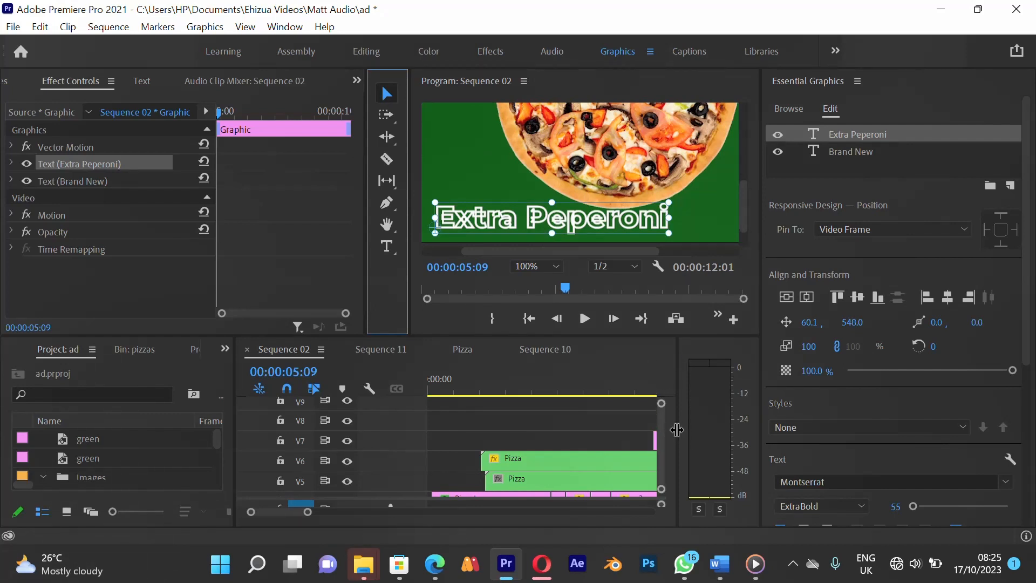
- Widen the timeline and program monitor, switch to the Editing workspace, and set the program monitor zoom to Fit
left_click_drag(678, 428, 718, 432)
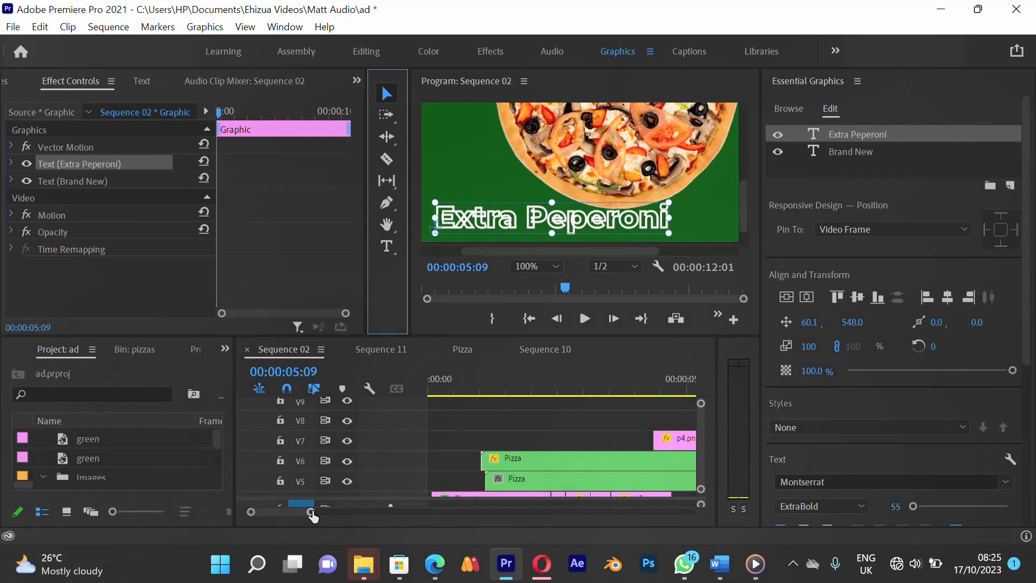
left_click_drag(310, 512, 348, 506)
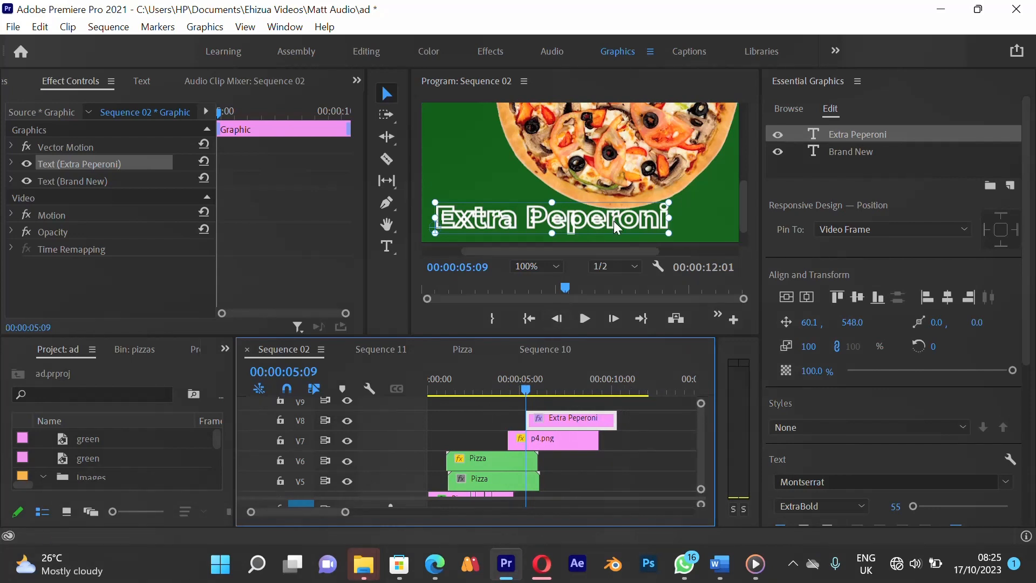
left_click_drag(530, 388, 549, 387)
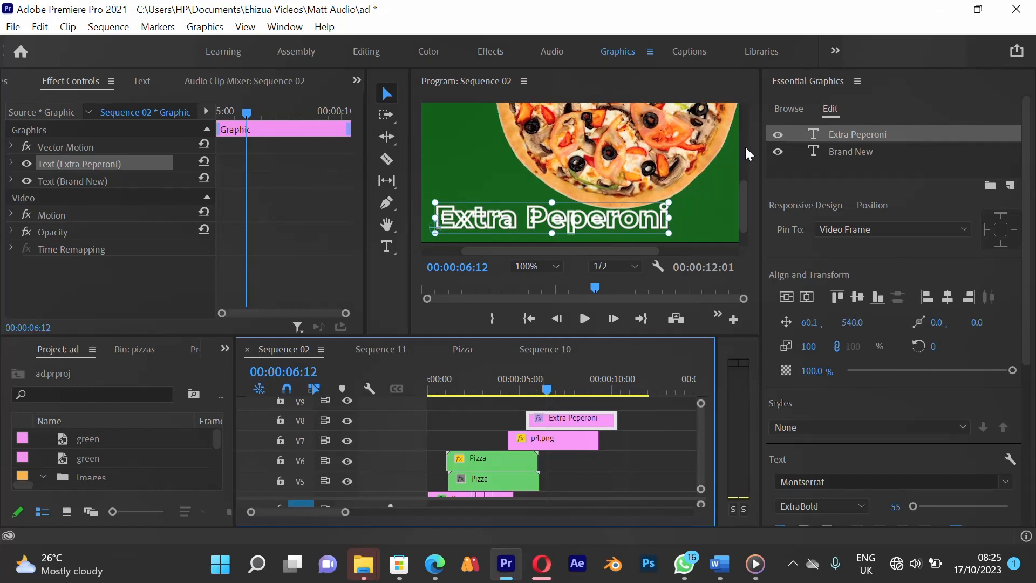
left_click_drag(759, 125, 829, 125)
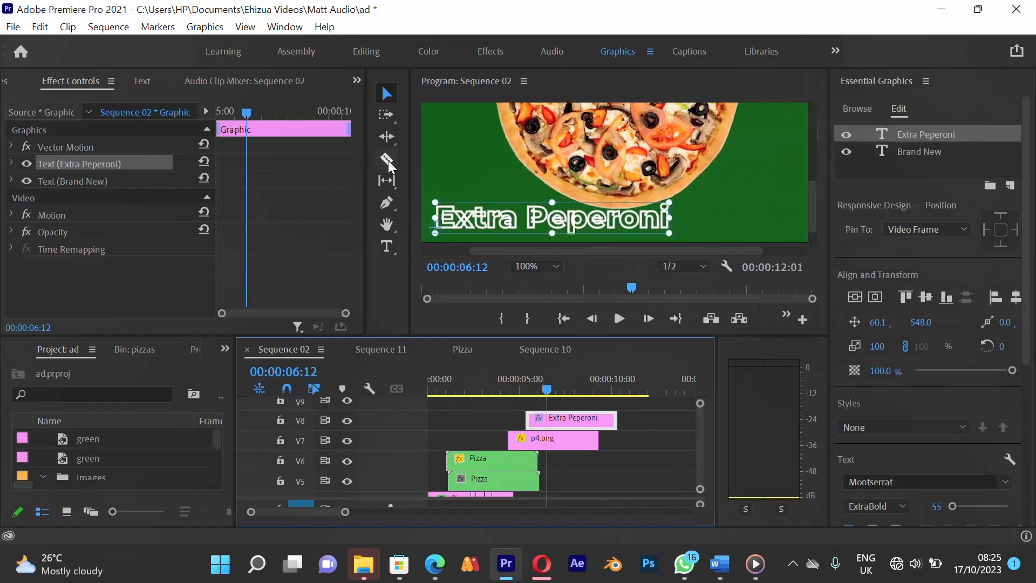
left_click(373, 53)
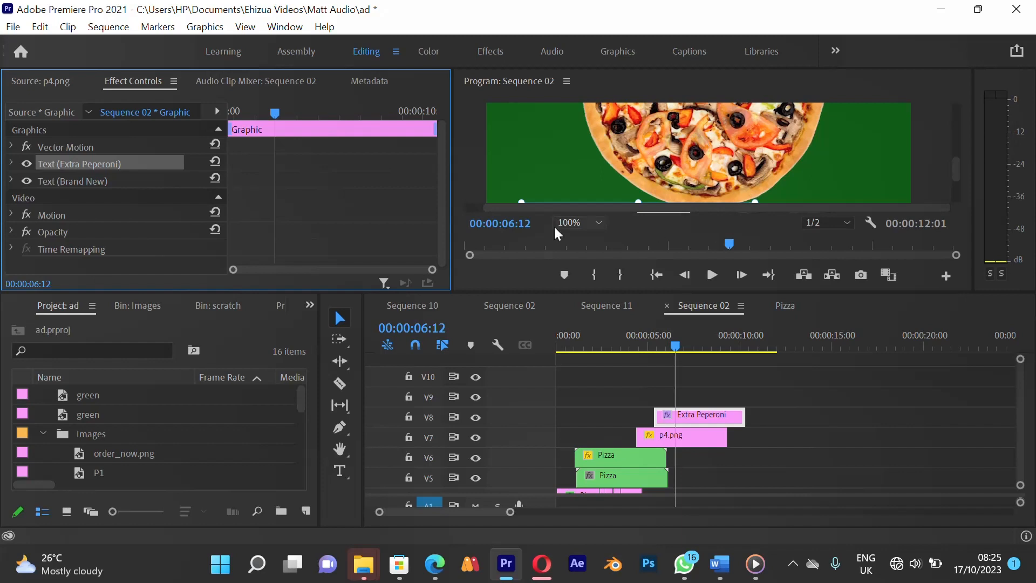
left_click(599, 224)
left_click(599, 238)
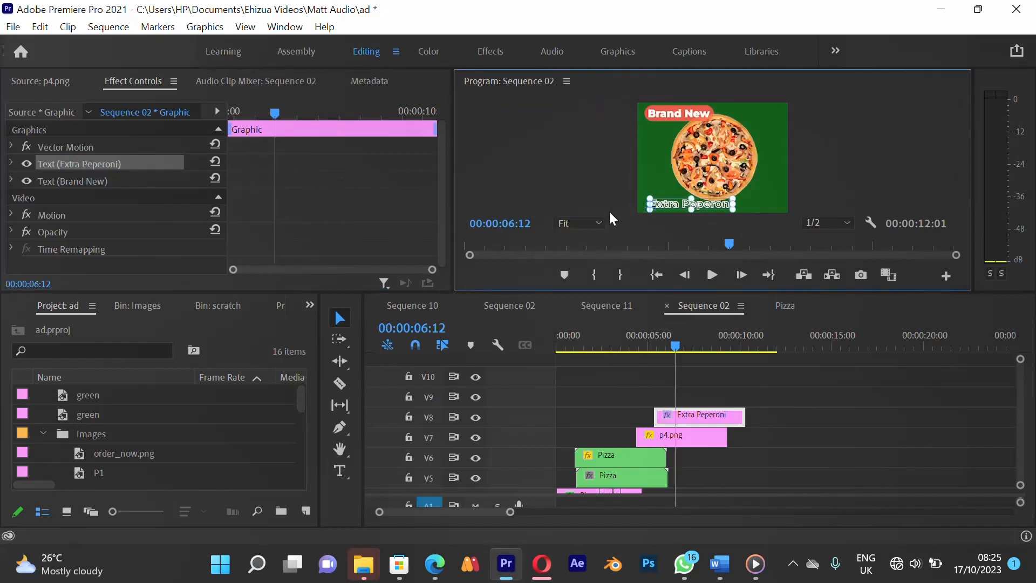
- Start keyframing the Brand New text's Position at the graphic clip's start, 00:00:05:09
left_click(48, 178)
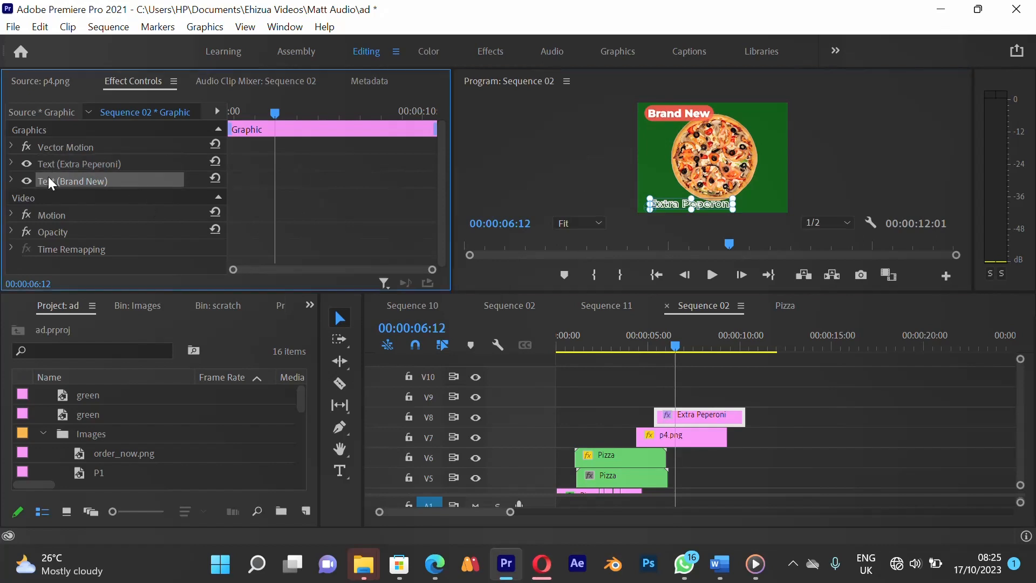
left_click(12, 181)
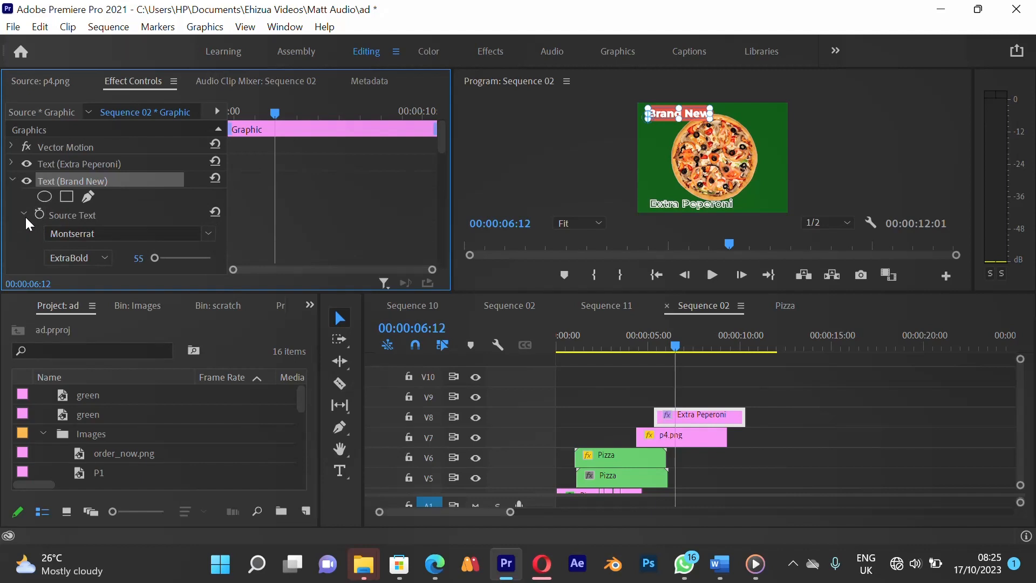
scroll(25, 216, "down", 3)
scroll(25, 215, "up", 3)
left_click(24, 214)
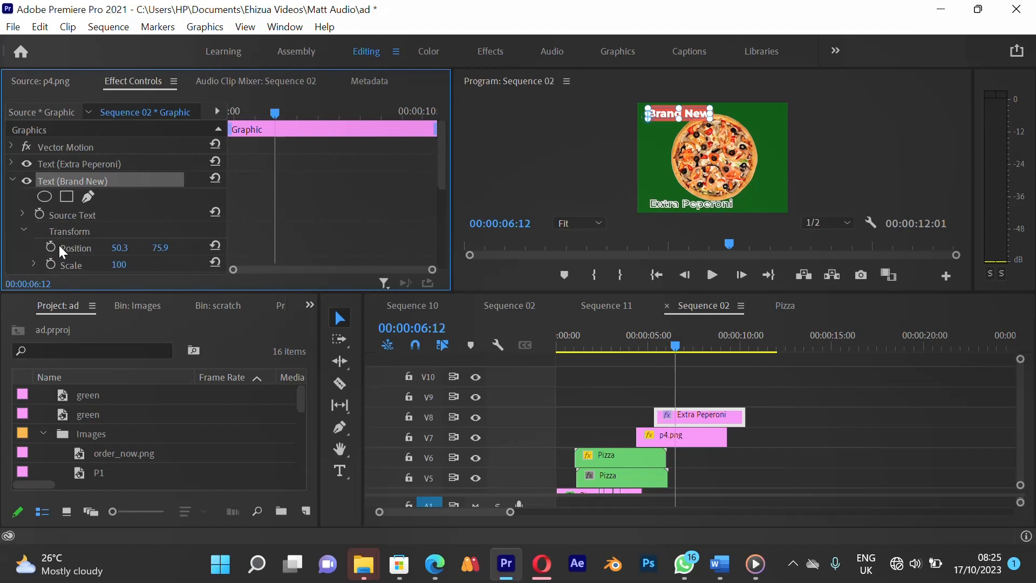
left_click_drag(663, 347, 656, 347)
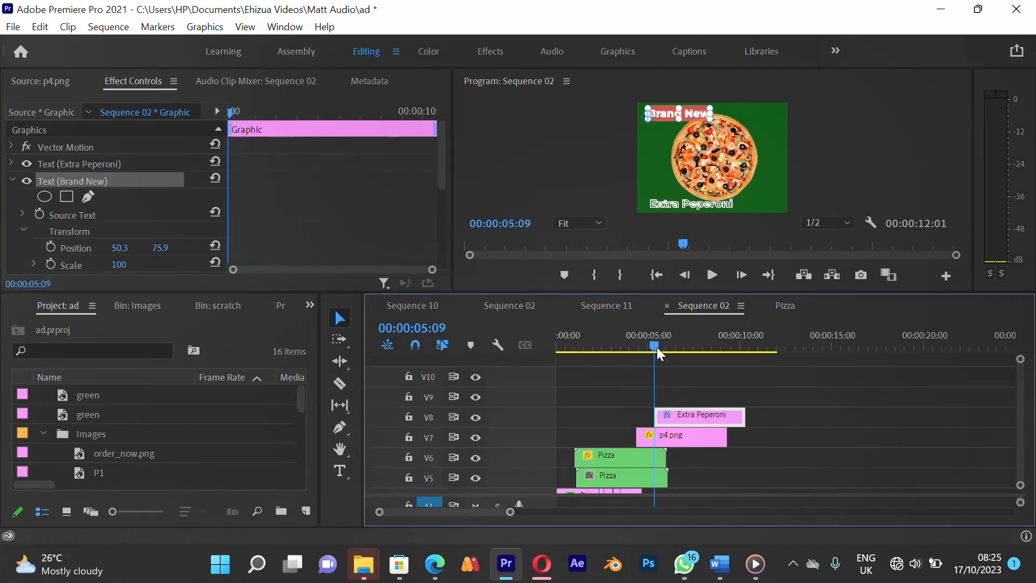
left_click(52, 248)
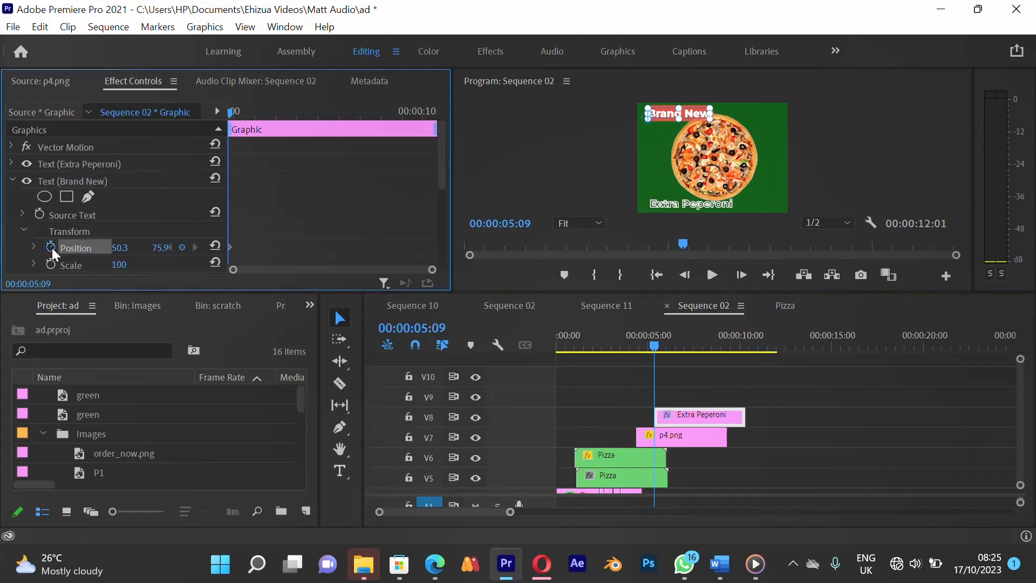
- Shift the Brand New text's position keyframe slightly later, add an off-screen start keyframe at X -541.7, and preview the slide-in
left_click_drag(235, 249, 252, 247)
left_click_drag(119, 251, 302, 231)
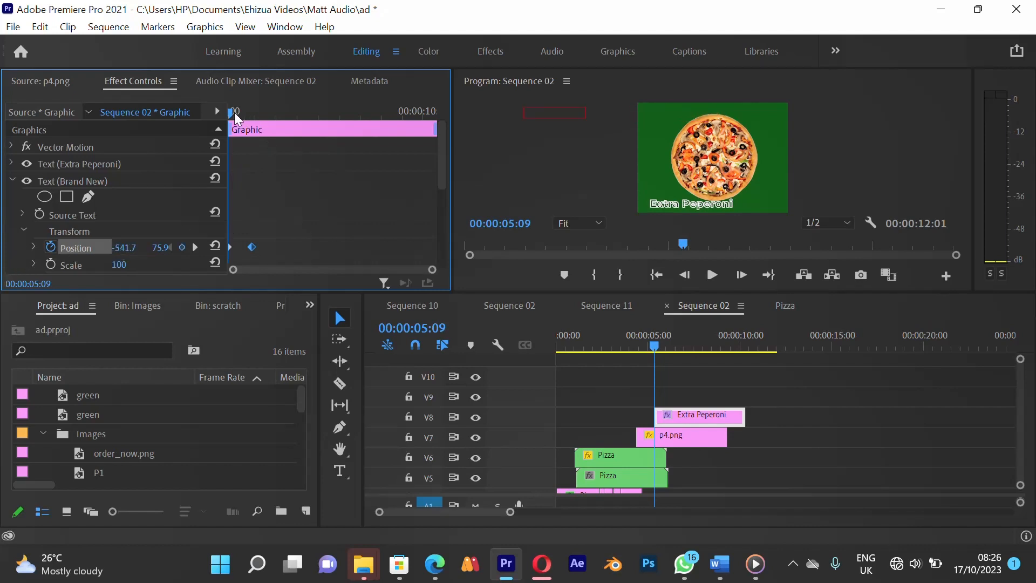
left_click_drag(249, 110, 229, 128)
key("space")
key("space")
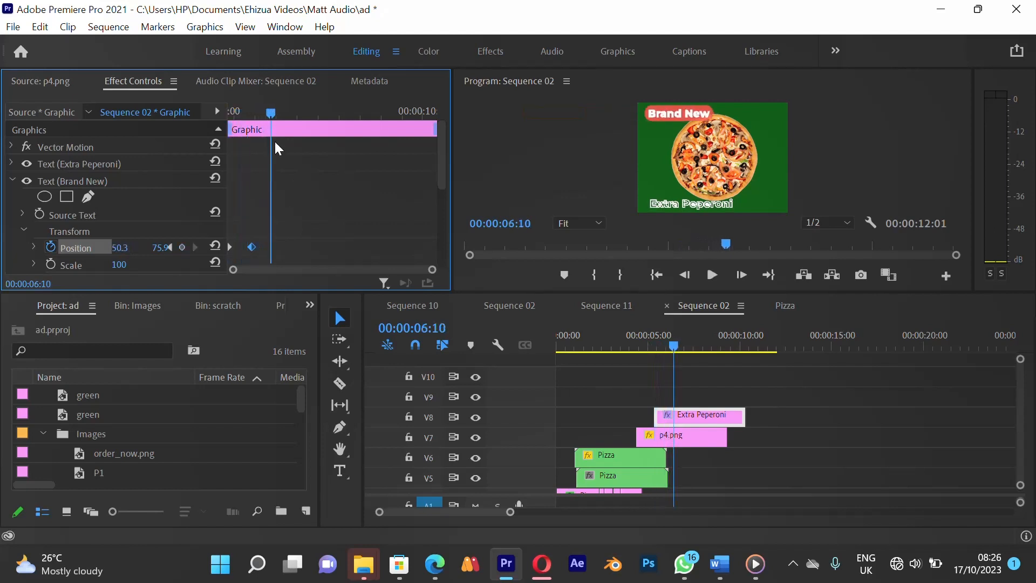
- Add a Brand New position keyframe at 00:00:06:06 with X 35.3, nudge the middle keyframe slightly later, and apply Ease In to the last one
mouse_move(248, 114)
left_mouse_down()
mouse_move(238, 114)
mouse_move(265, 116)
left_mouse_up()
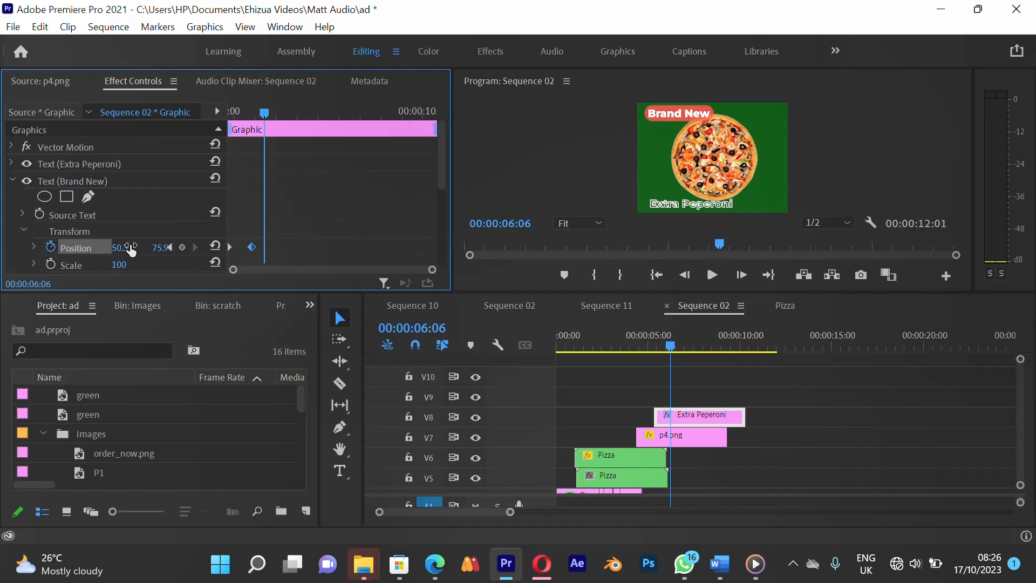
mouse_move(125, 251)
left_mouse_down()
mouse_move(99, 261)
mouse_move(112, 260)
left_mouse_up()
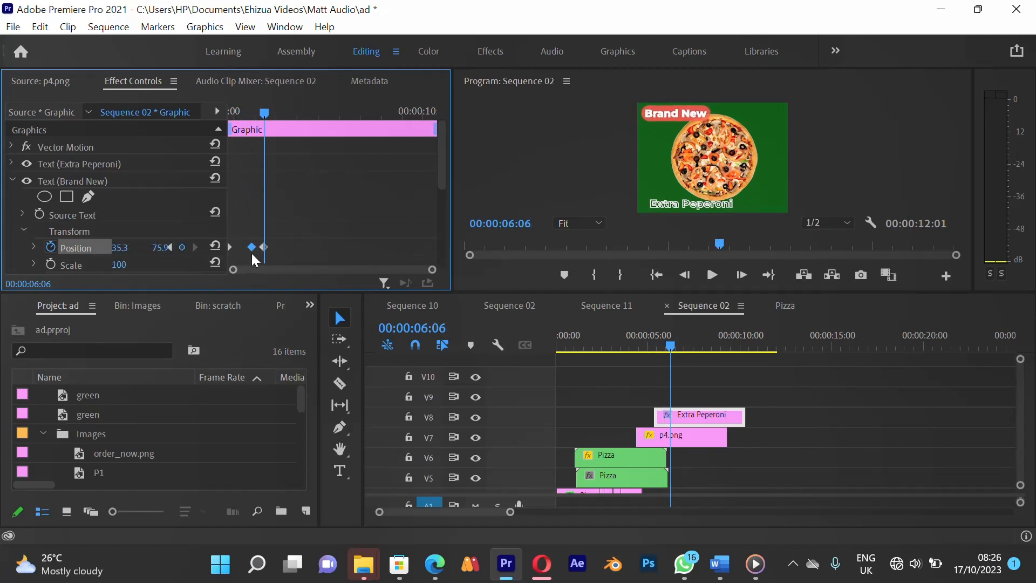
left_click_drag(251, 246, 254, 246)
right_click(261, 246)
mouse_move(298, 392)
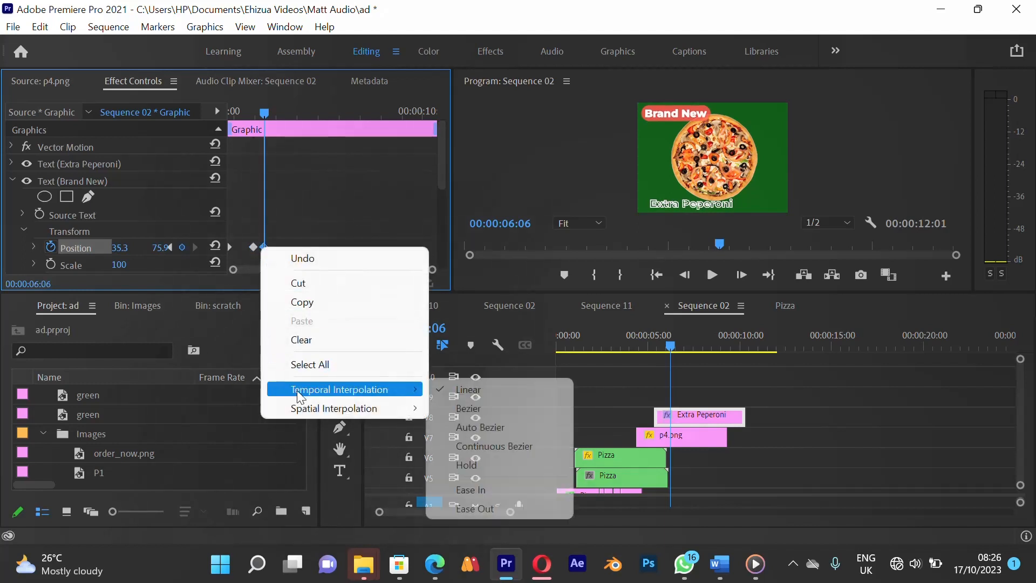
left_click(478, 490)
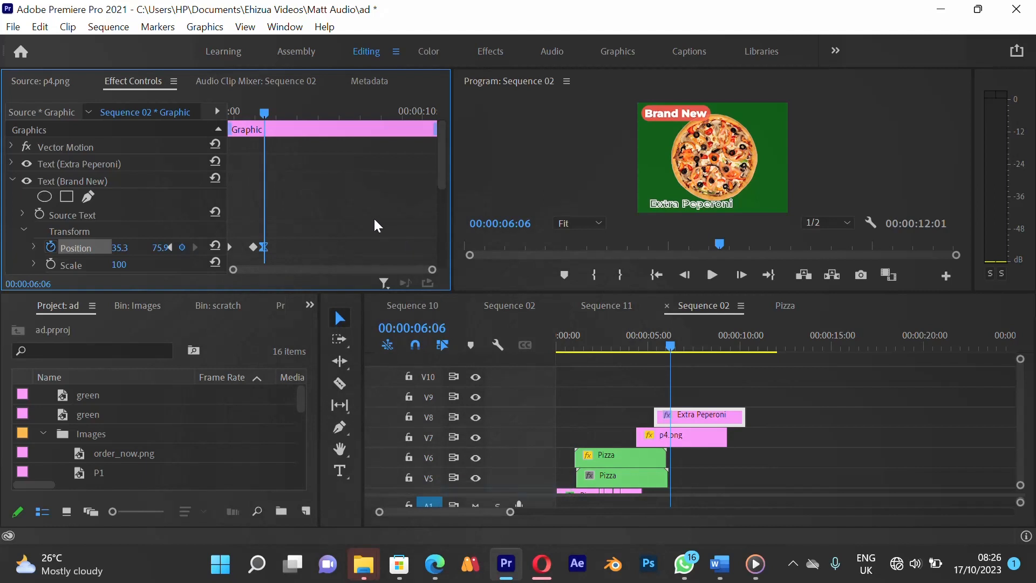
- Play back the Brand New title's slide-in from the start of the graphic clip several times to check its motion
left_click_drag(235, 107, 228, 116)
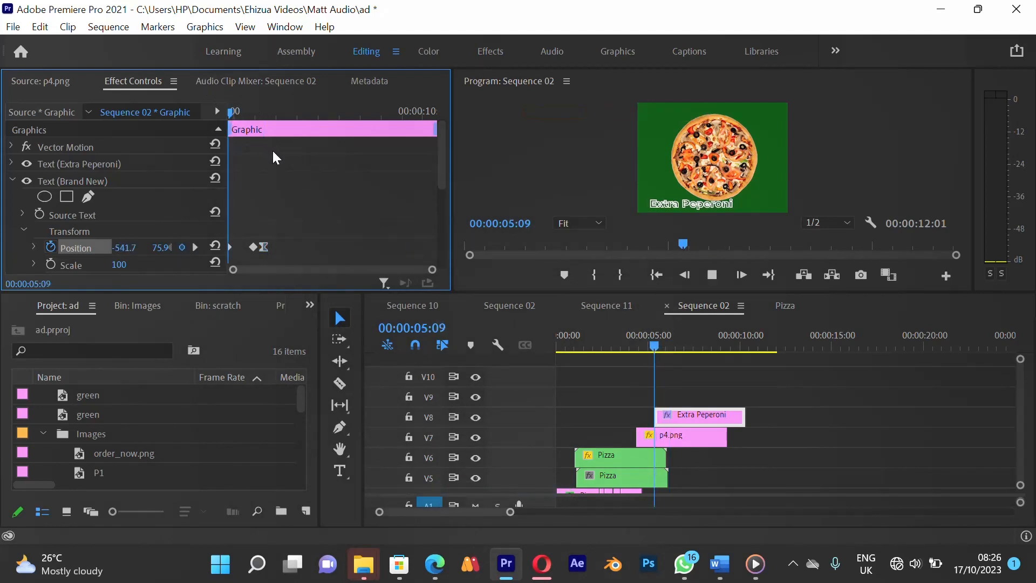
key("space")
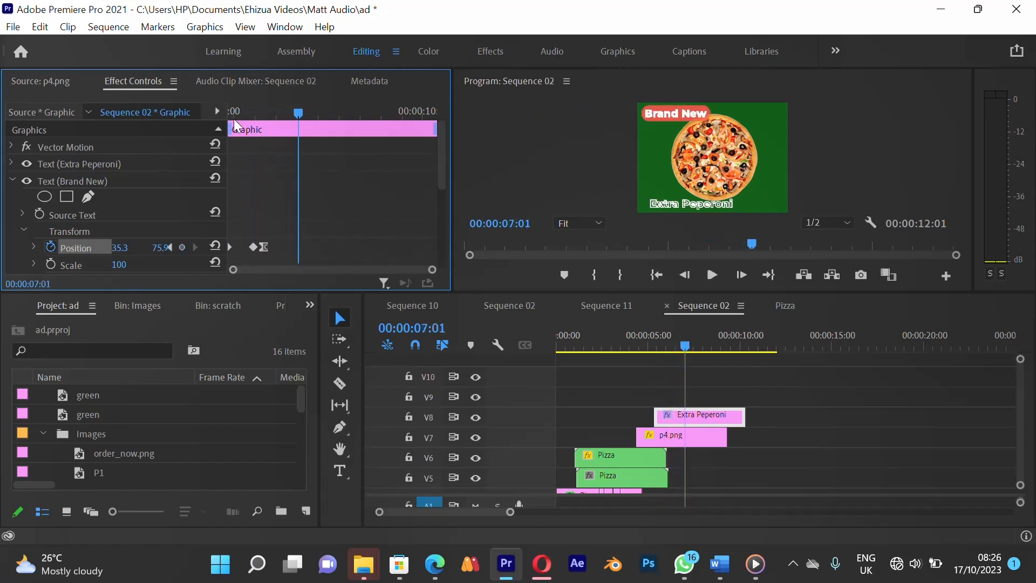
left_click(231, 109)
key("space")
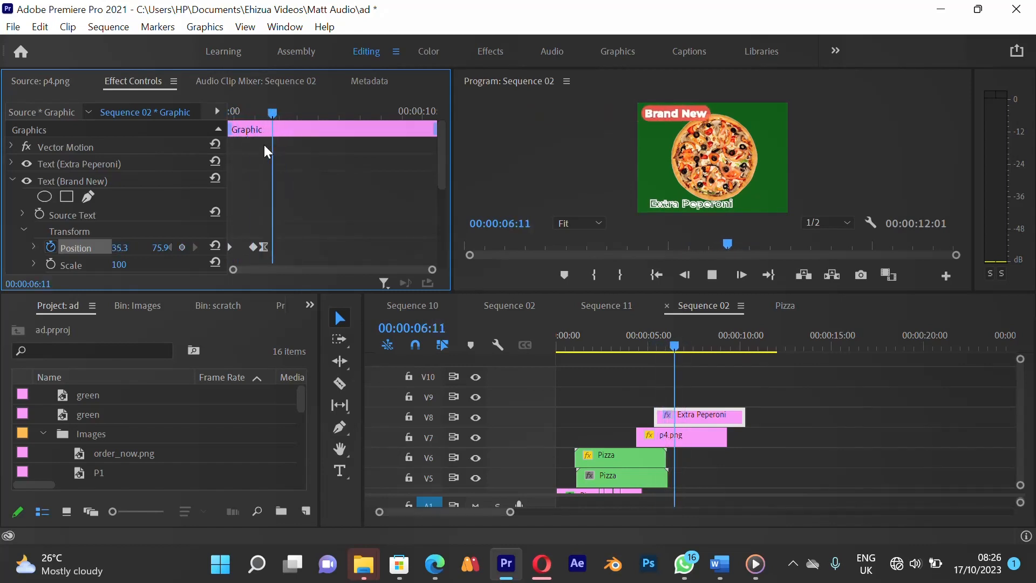
left_click(239, 110)
key("space")
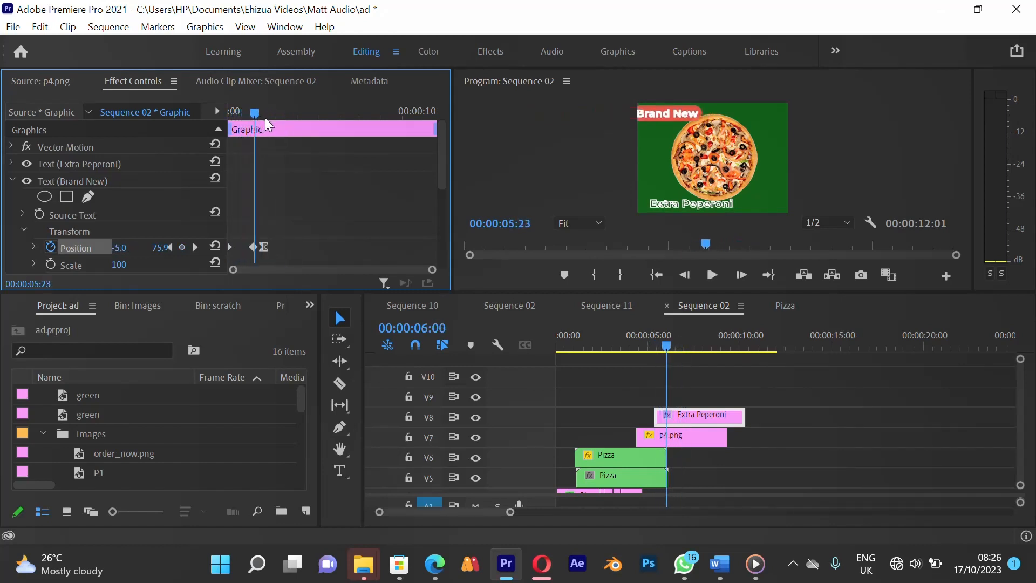
left_click_drag(265, 118, 212, 134)
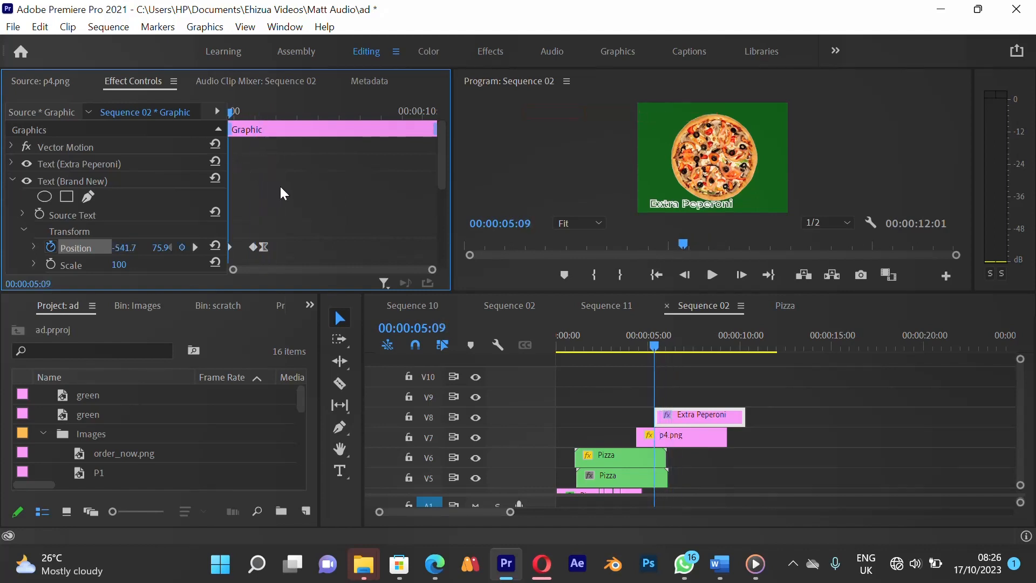
key("space")
key("space")
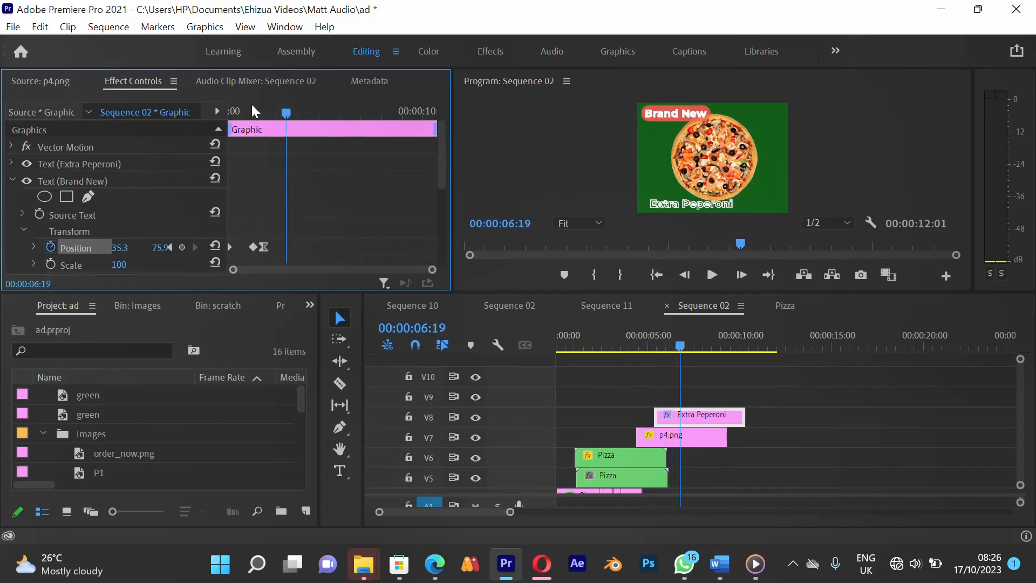
left_click(252, 108)
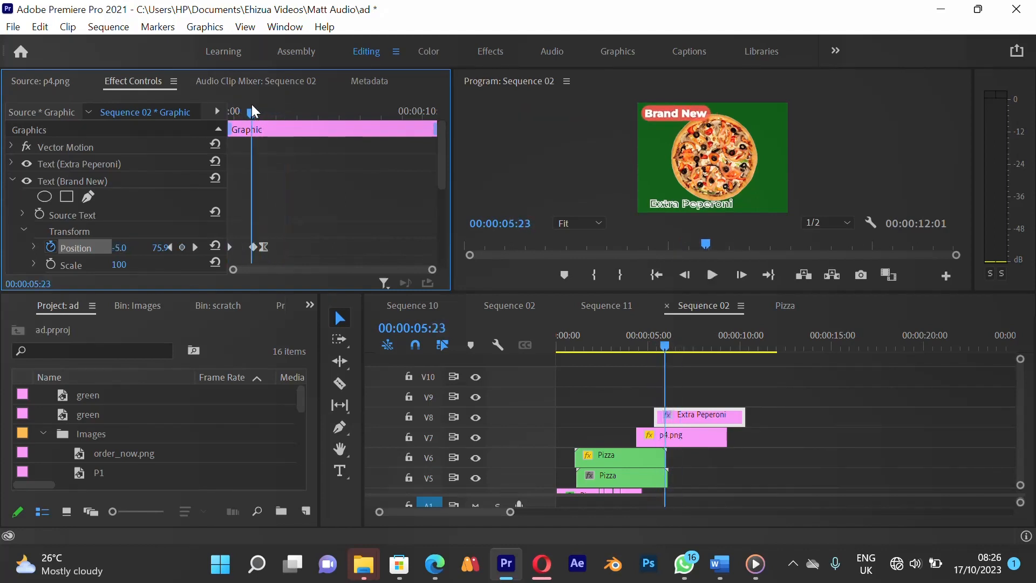
- Expand the Extra Peperoni text's transform properties in the graphic clip and move its anchor point to the middle of the text
left_click(678, 434)
left_click(693, 410)
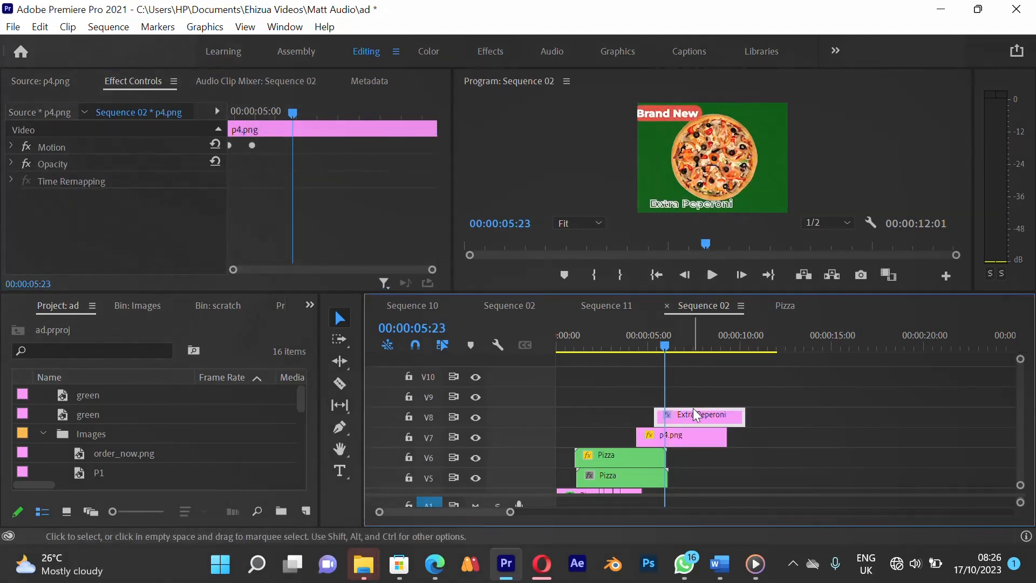
left_click(80, 180)
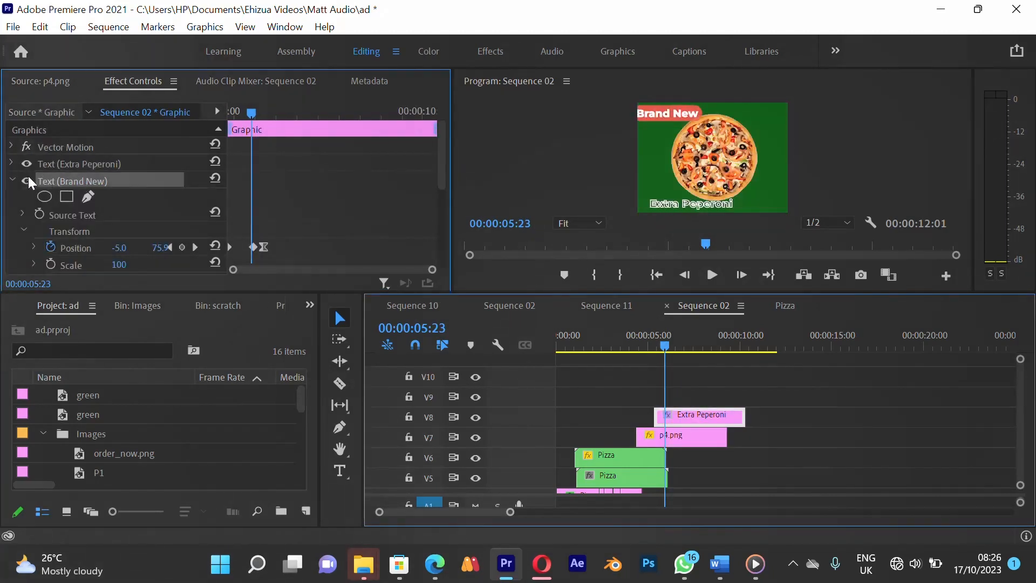
left_click(12, 182)
left_click(33, 164)
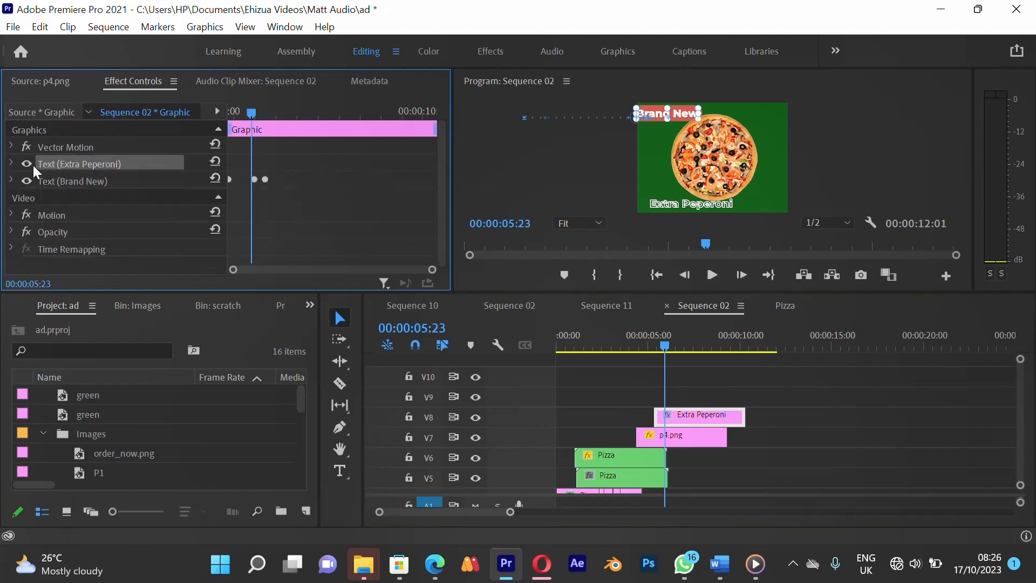
left_click(12, 164)
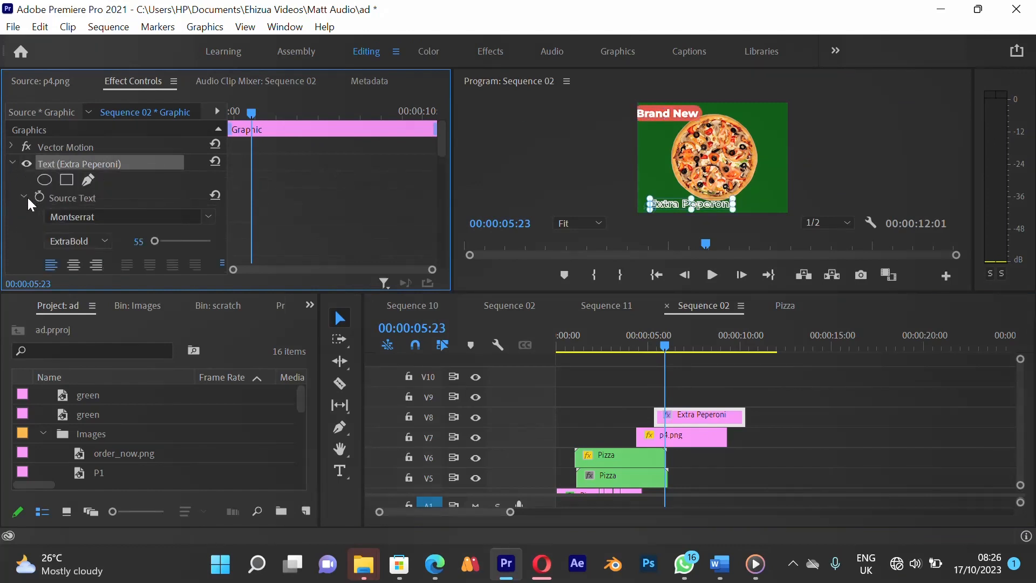
left_click(25, 197)
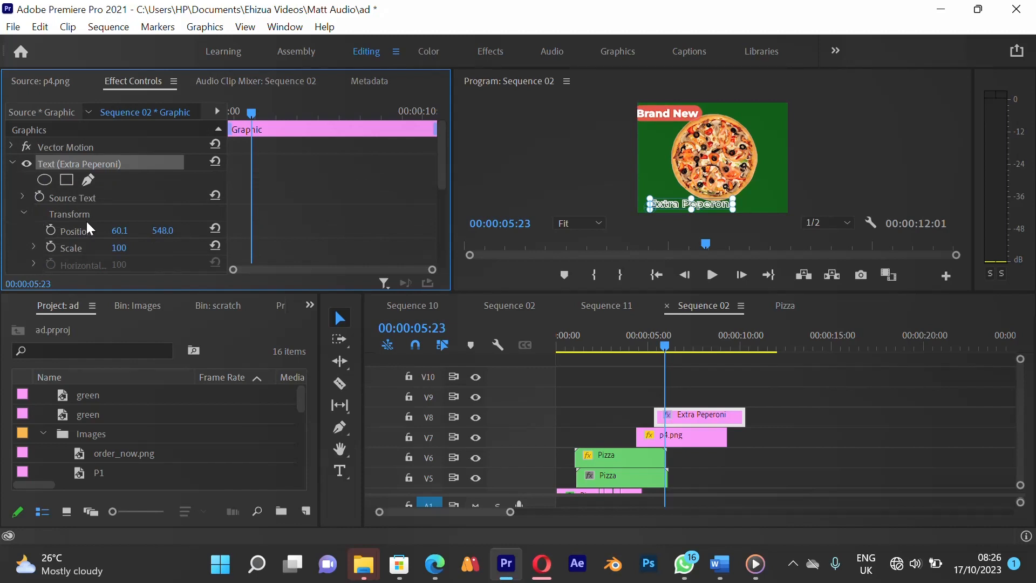
scroll(92, 212, "down", 1)
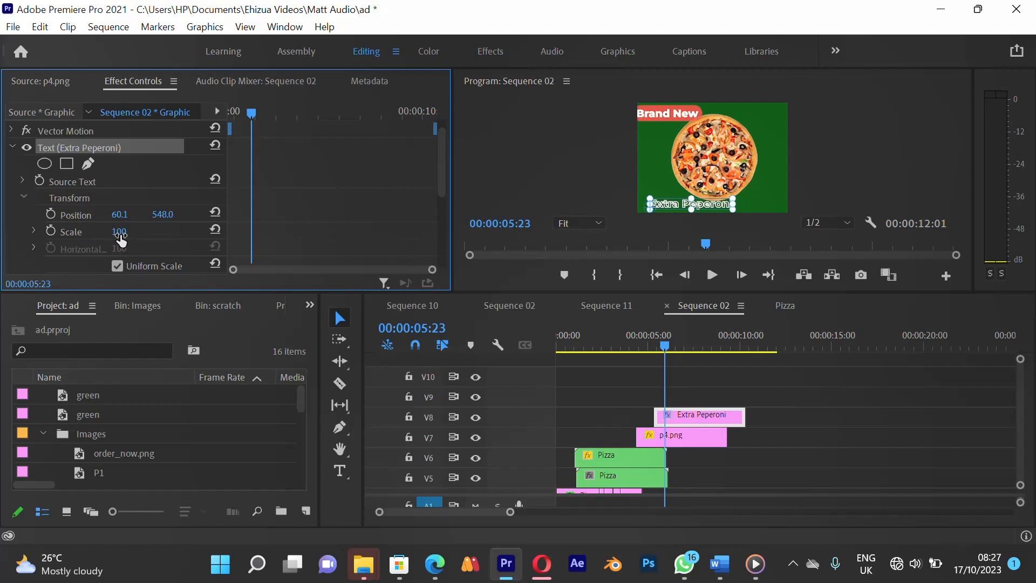
left_click_drag(674, 210, 698, 205)
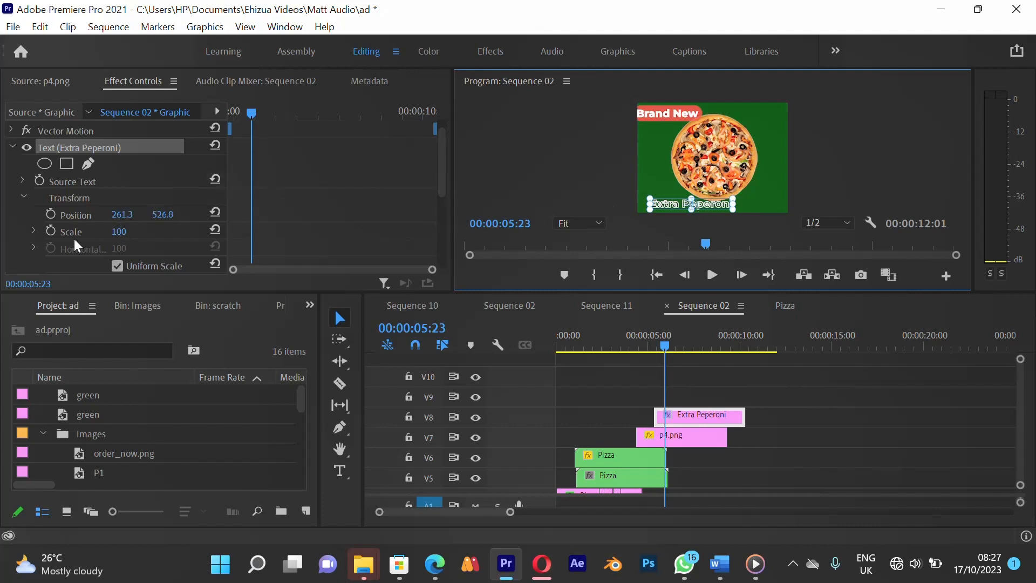
- Keyframe the Extra Peperoni text's Scale at 100 at 00:00:05:23 and at 1728 at the graphic clip's start, 00:00:05:09
left_click(51, 231)
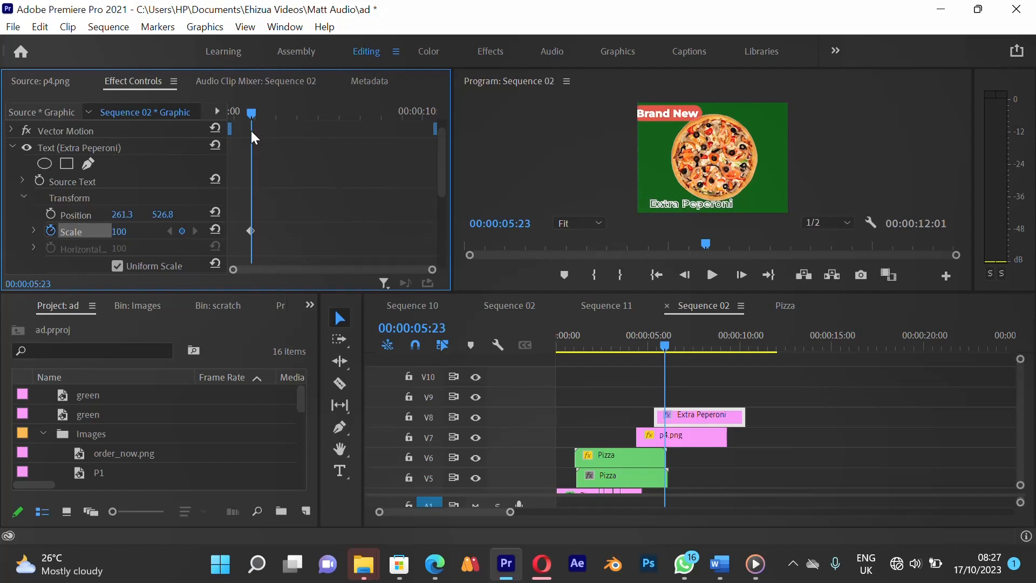
left_click_drag(251, 115, 227, 119)
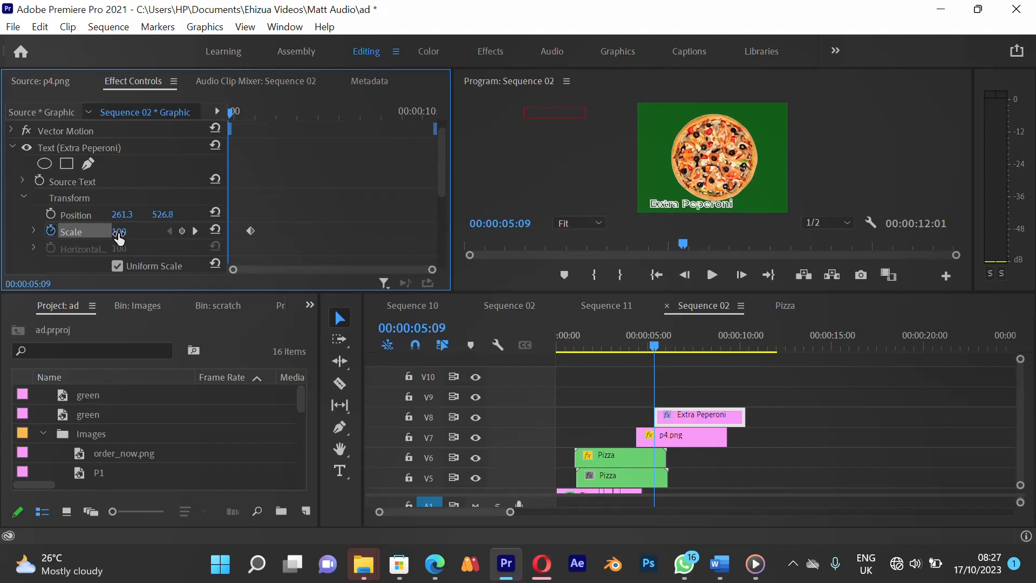
left_click_drag(119, 238, 57, 245)
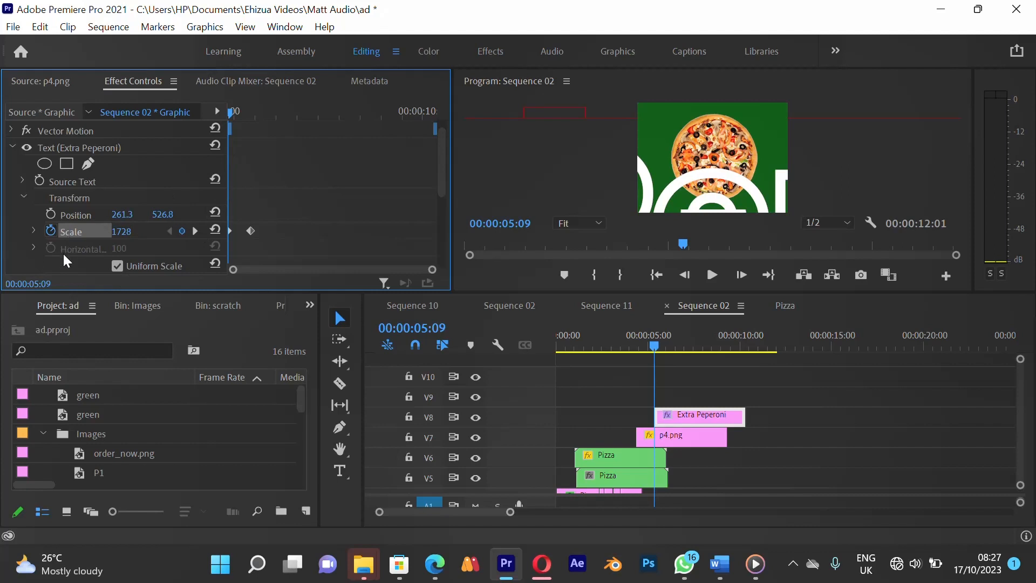
- Keyframe the Extra Peperoni text's Opacity at 0% at the clip's start and at 100% a few frames later
scroll(63, 255, "down", 2)
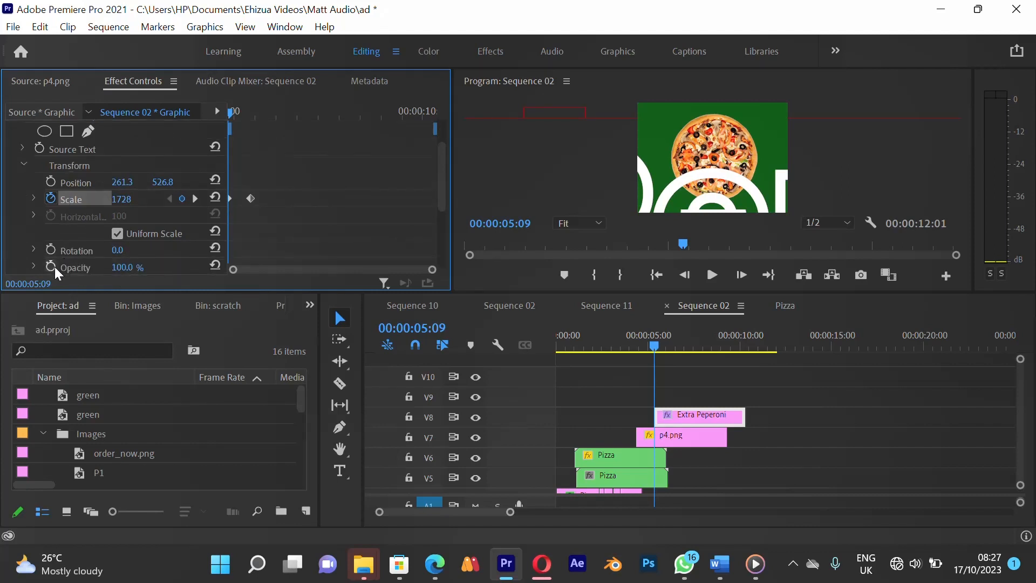
left_click(54, 266)
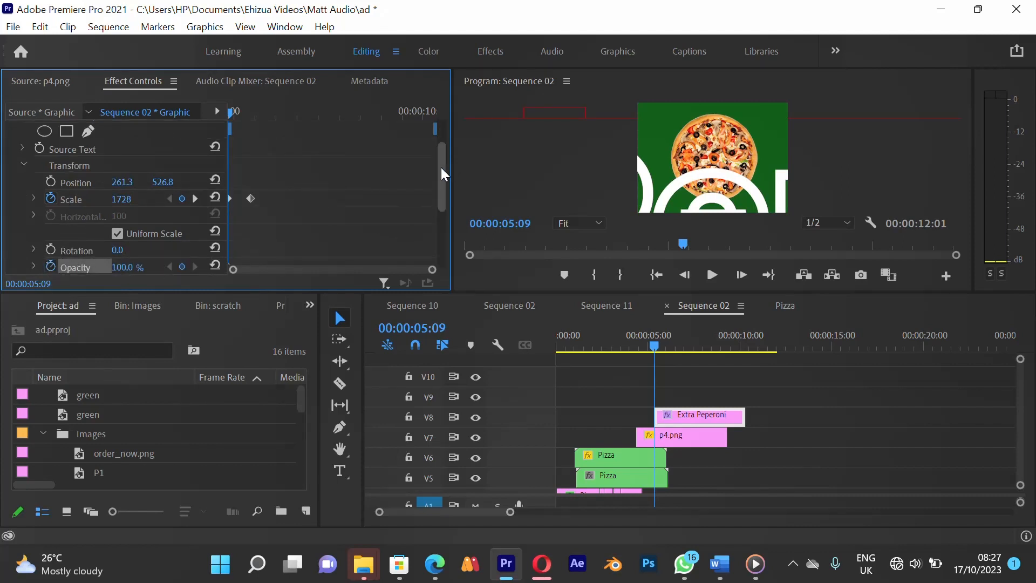
scroll(442, 174, "down", 2)
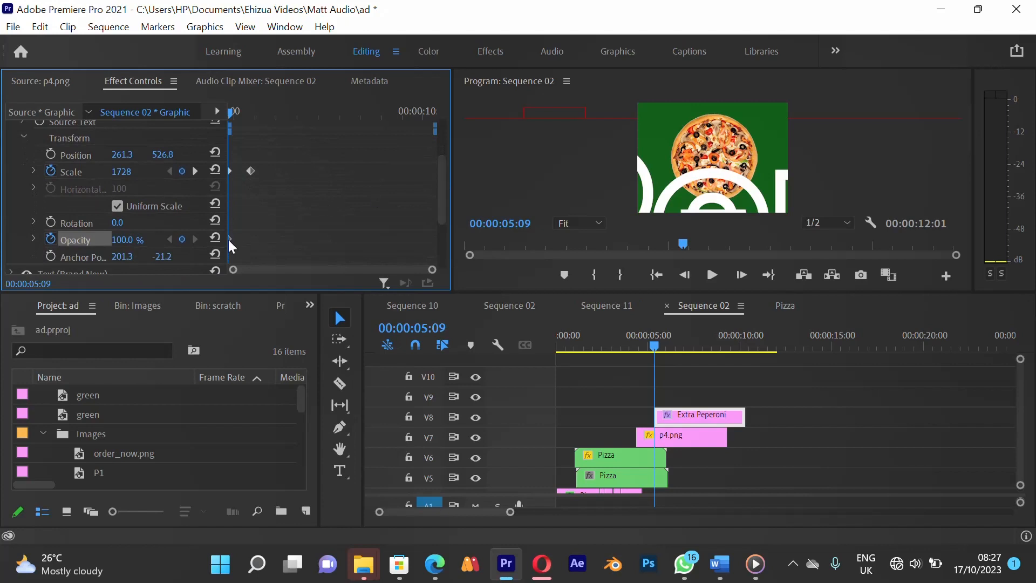
left_click_drag(231, 239, 239, 238)
left_click(138, 236)
type("0")
key("Return")
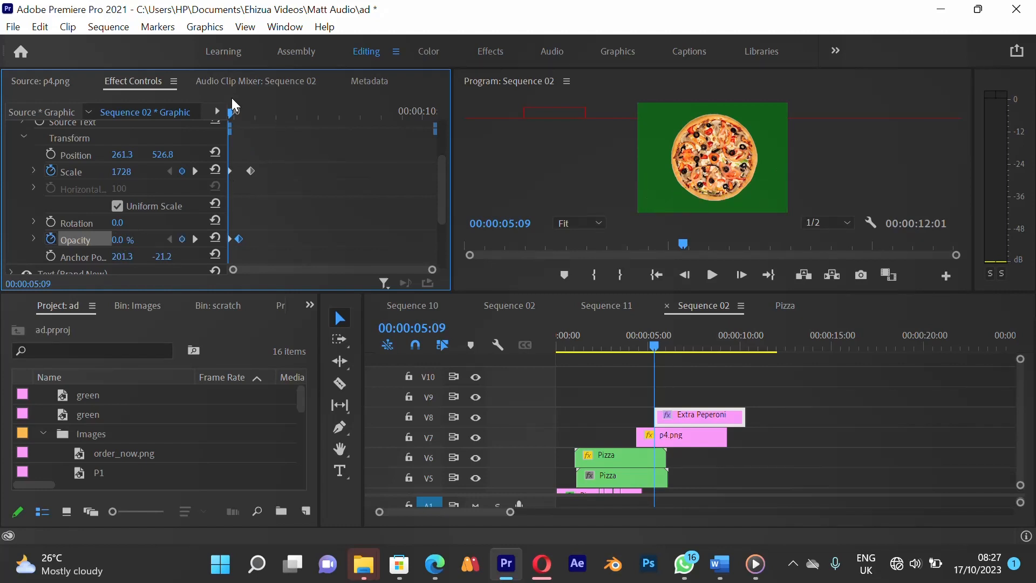
- Shift both Extra Peperoni opacity keyframes later so the fade-in starts at 00:00:05:14, checking the frames around it
mouse_move(232, 113)
left_mouse_down()
mouse_move(257, 109)
mouse_move(249, 105)
left_mouse_up()
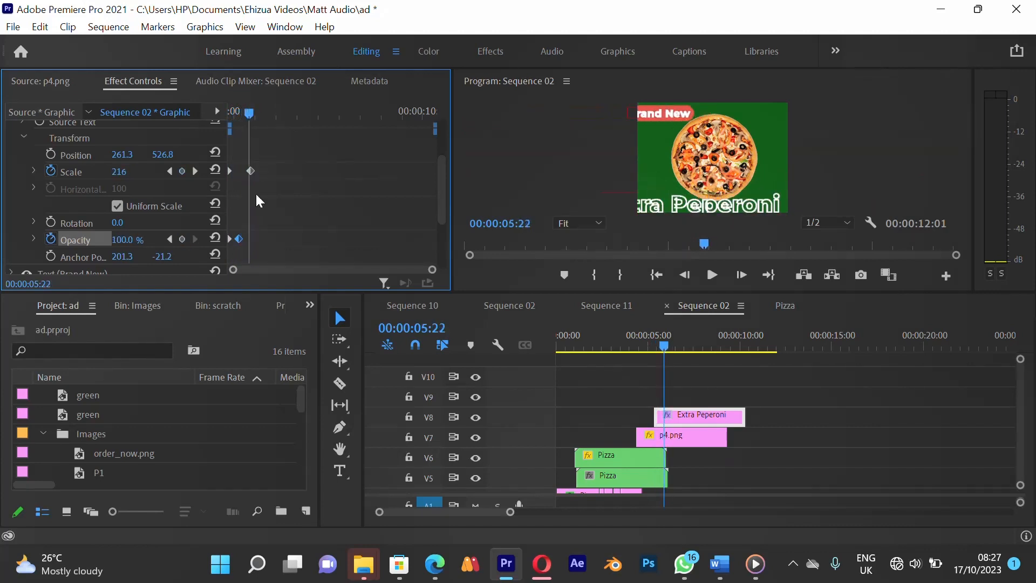
key("=")
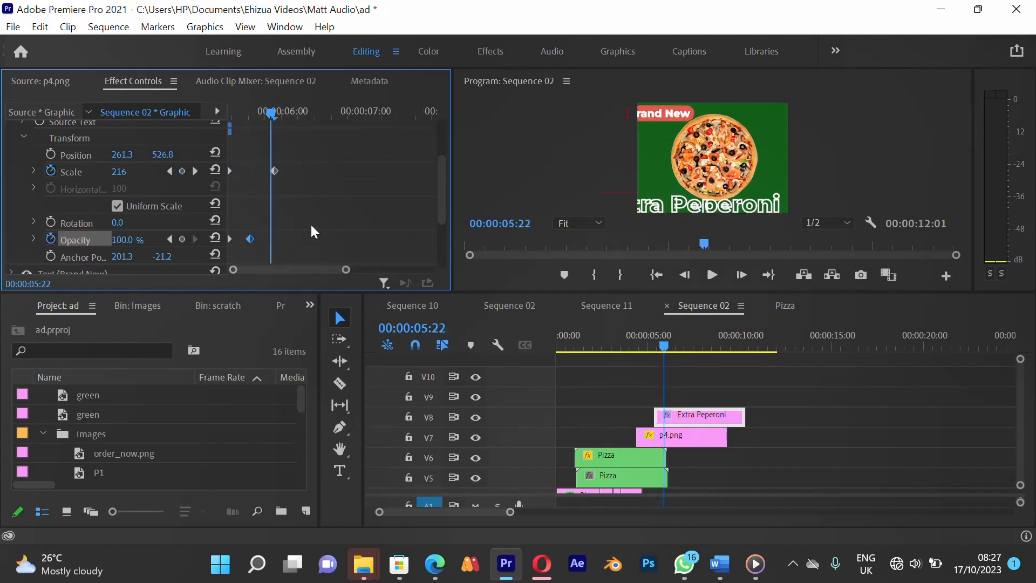
left_click_drag(315, 225, 251, 239)
left_click_drag(229, 111, 245, 108)
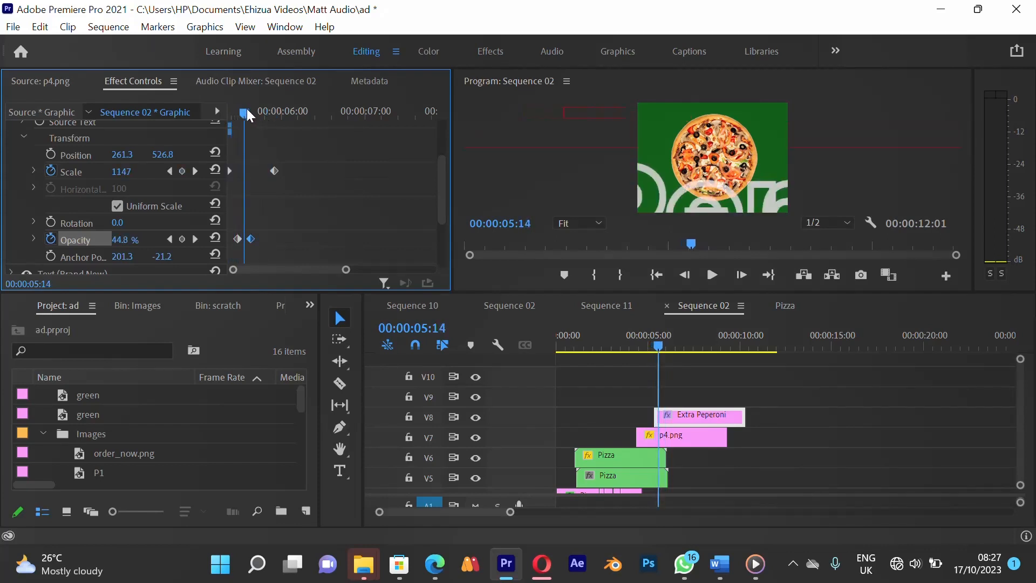
left_click_drag(268, 225, 242, 237)
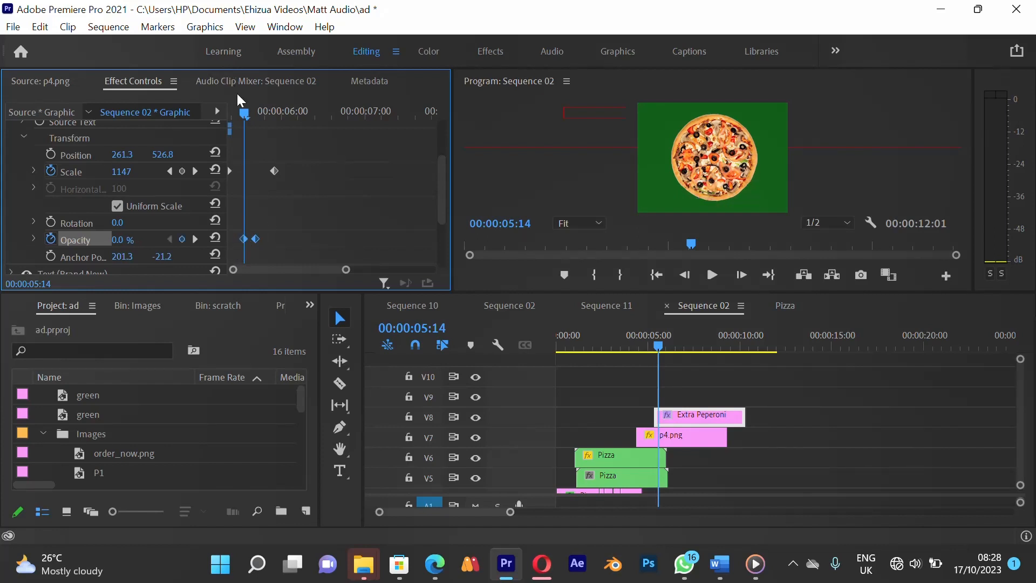
left_click_drag(242, 106, 238, 142)
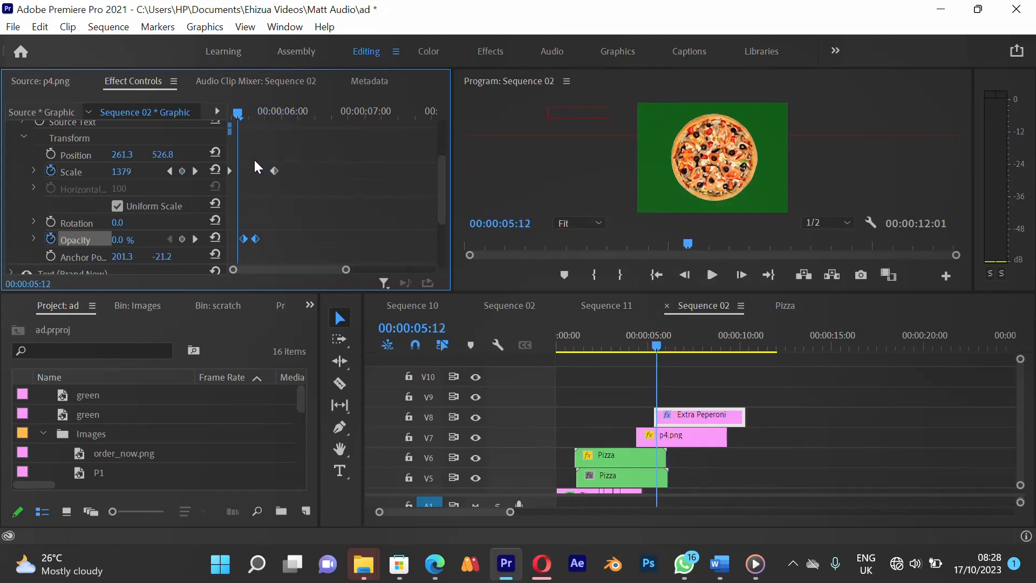
- Play back the Extra Peperoni title's scale-down and fade-in from the clip's start several times
key("space")
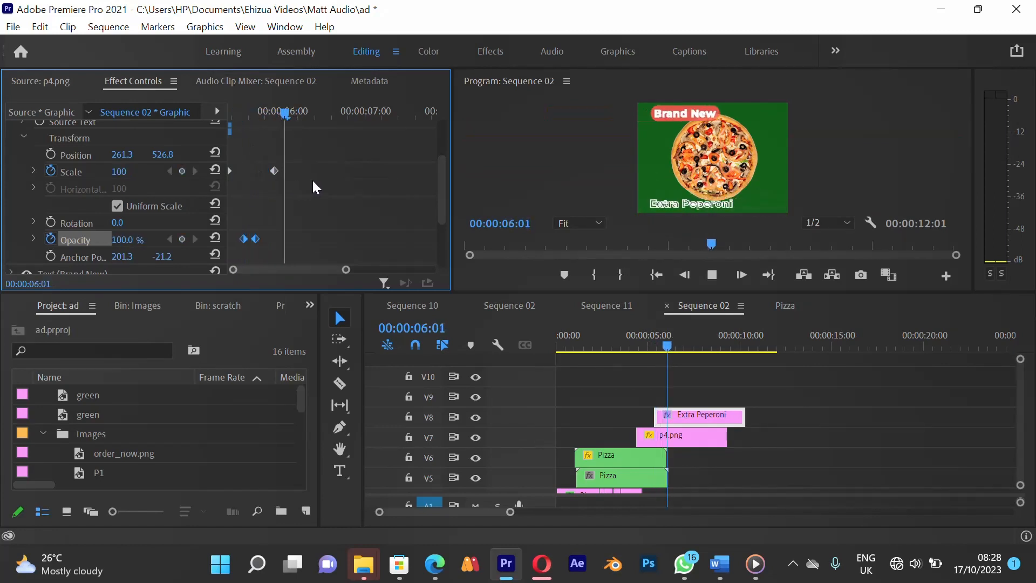
key("space")
left_click_drag(264, 112, 224, 115)
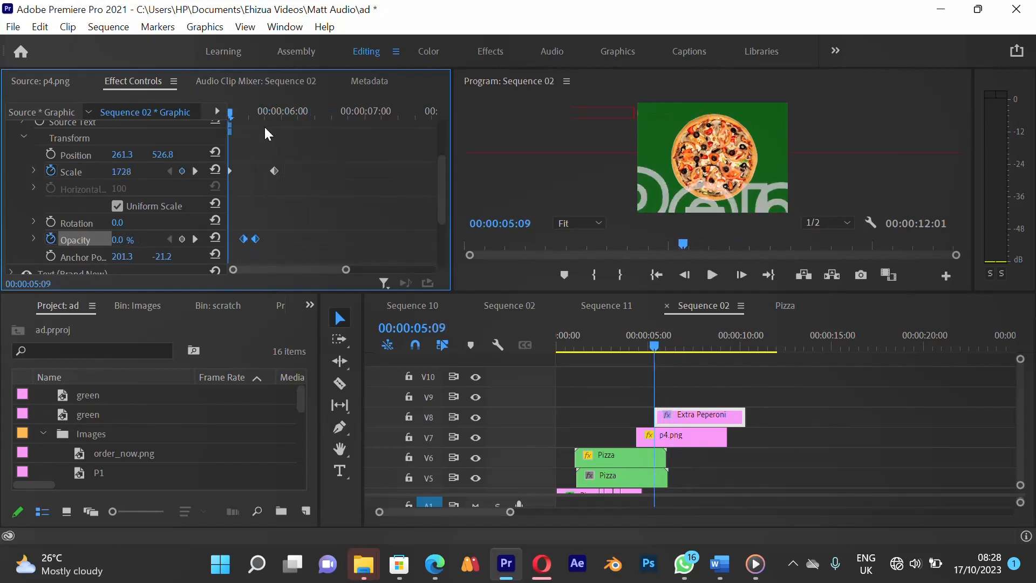
key("space")
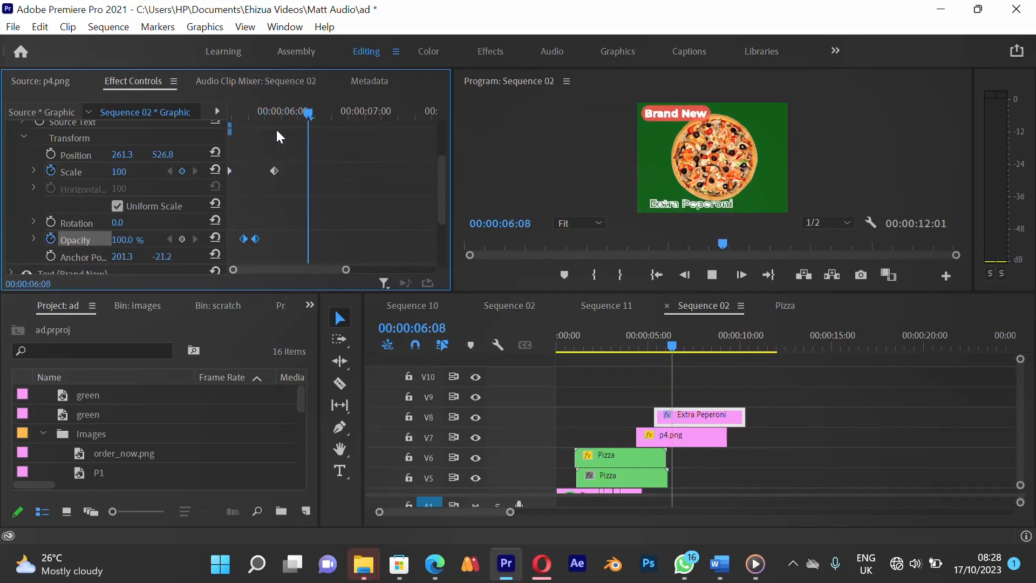
left_click_drag(260, 108, 224, 112)
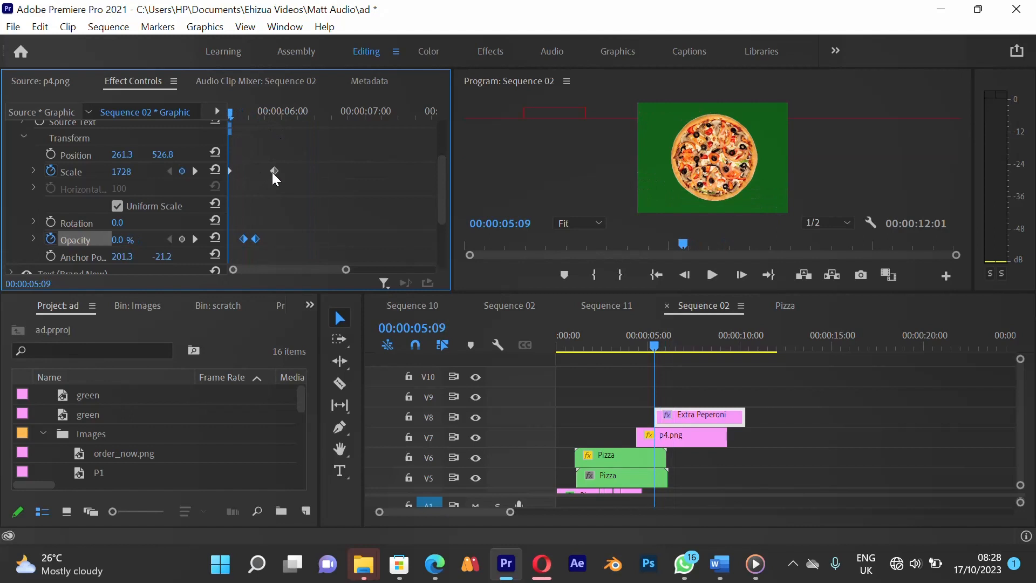
key("space")
- Apply Ease In to the Extra Peperoni text's last Scale keyframe
mouse_move(267, 113)
left_mouse_down()
mouse_move(247, 116)
mouse_move(262, 114)
left_mouse_up()
left_click(275, 171)
right_click(274, 170)
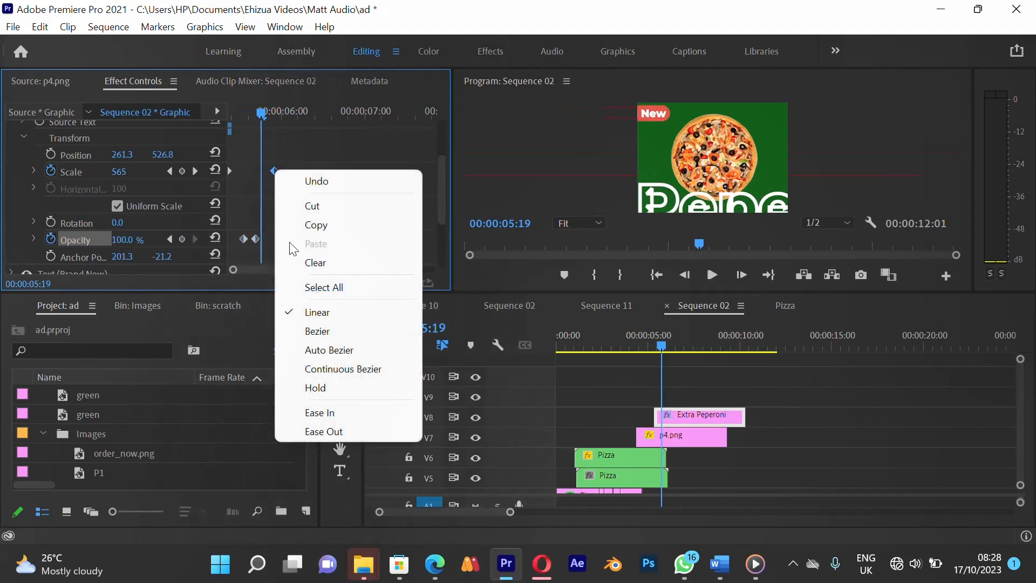
left_click(331, 414)
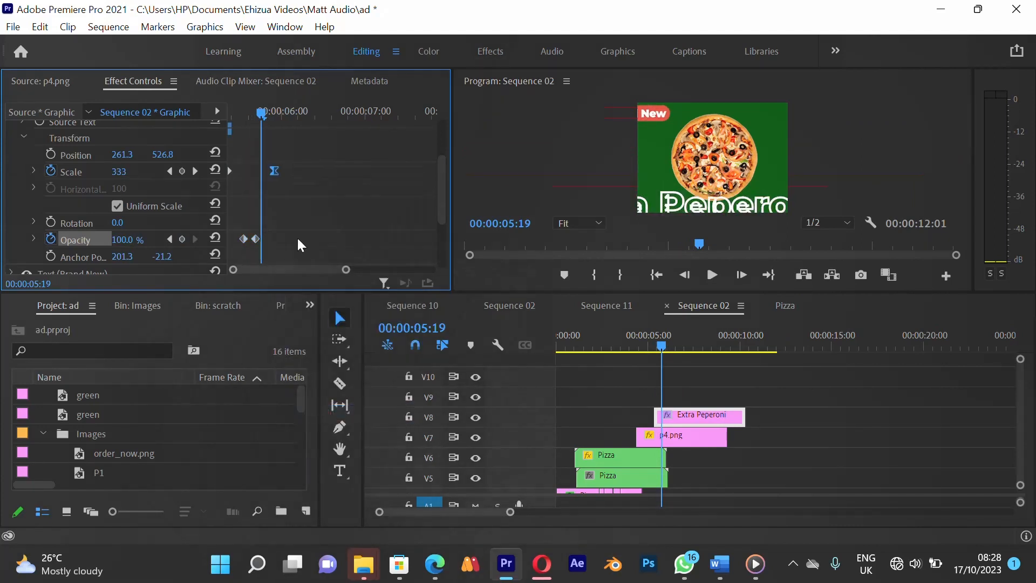
- Shift all the Extra Peperoni scale and opacity keyframes a few frames later together, and scrub through the animation
left_click(24, 137)
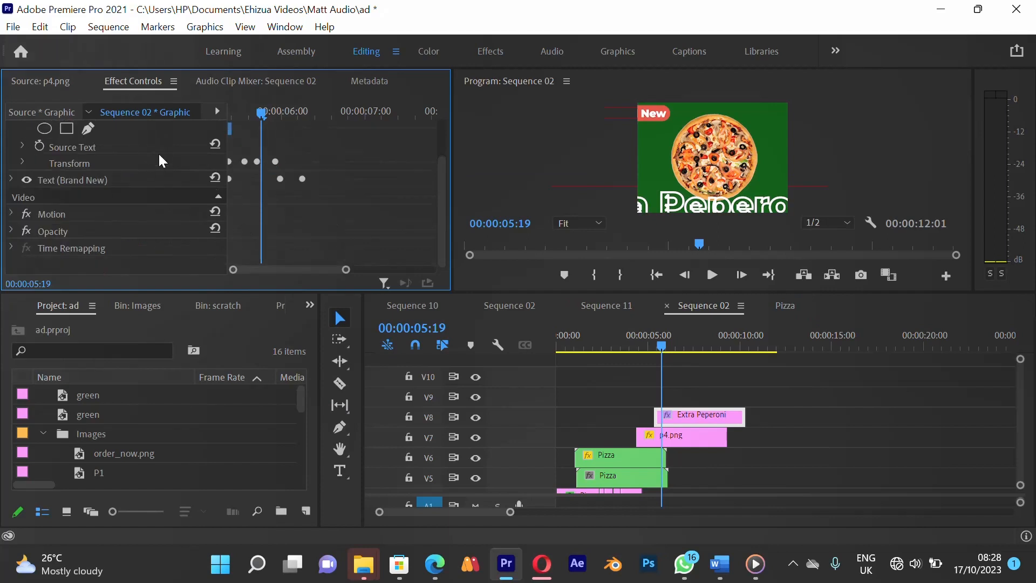
scroll(68, 163, "up", 1)
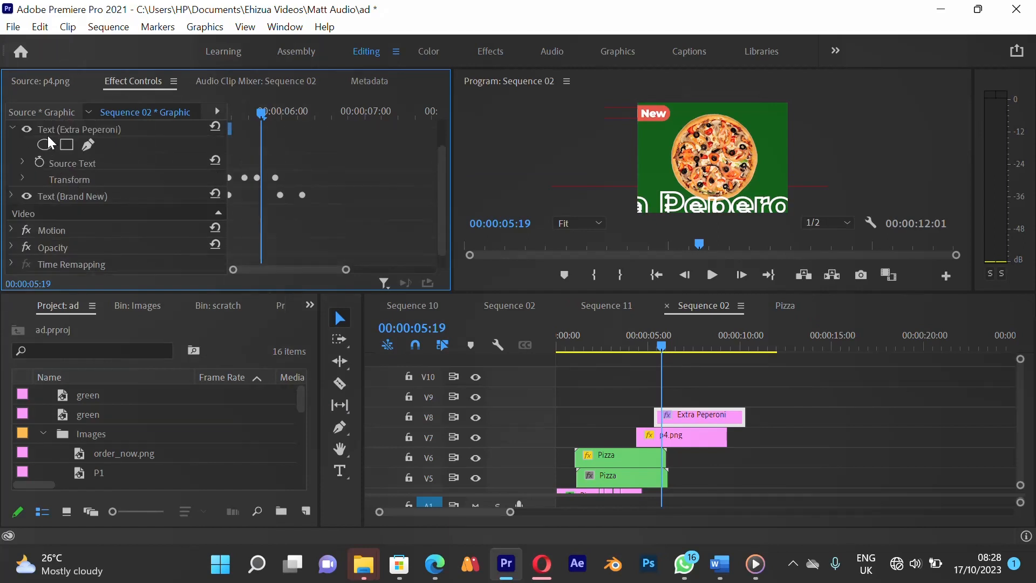
left_click(23, 179)
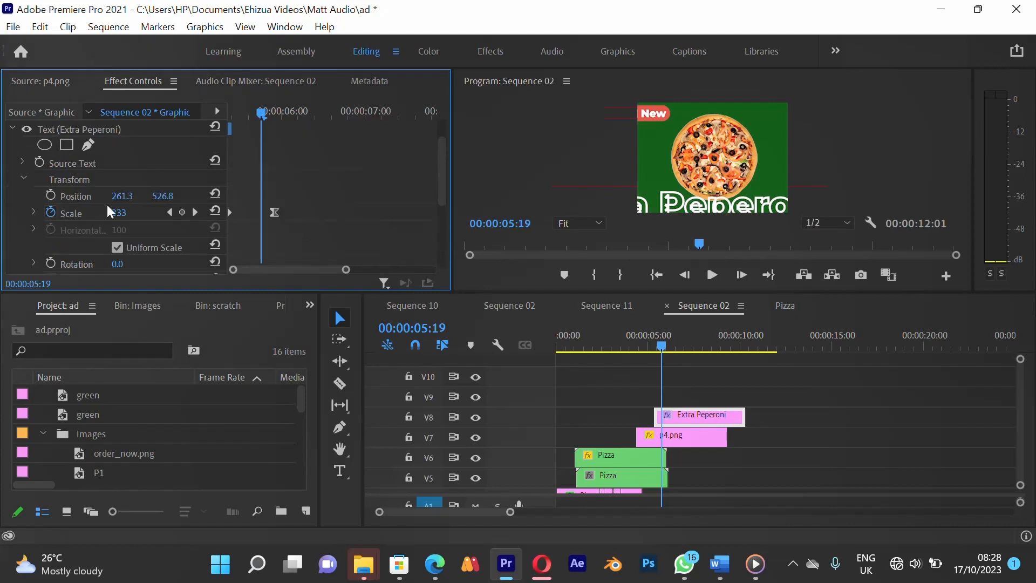
scroll(319, 206, "down", 3)
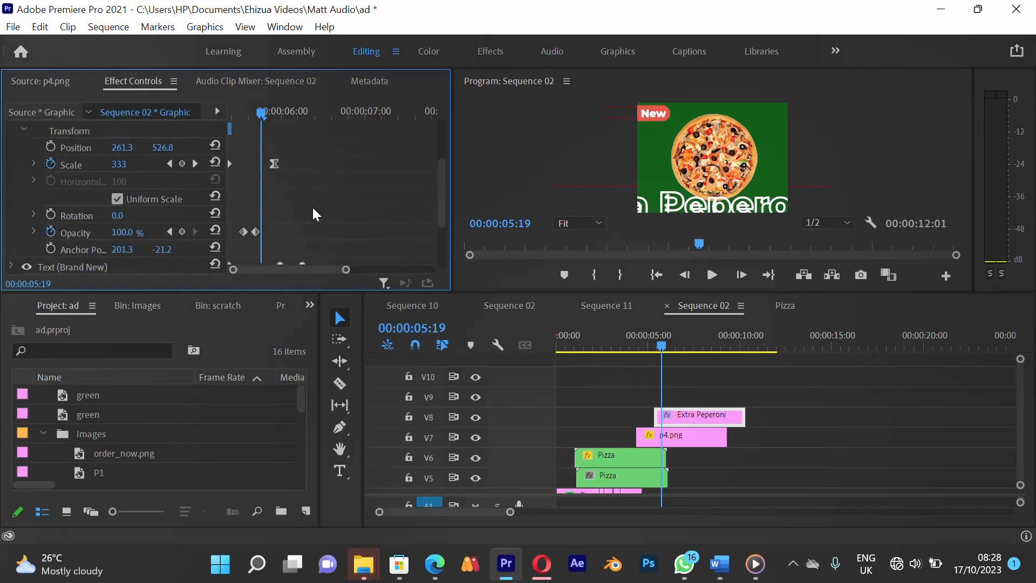
scroll(314, 212, "up", 1)
scroll(314, 212, "down", 1)
scroll(314, 212, "down", 2)
scroll(313, 211, "up", 3)
left_click_drag(246, 247, 272, 241)
left_click(287, 164)
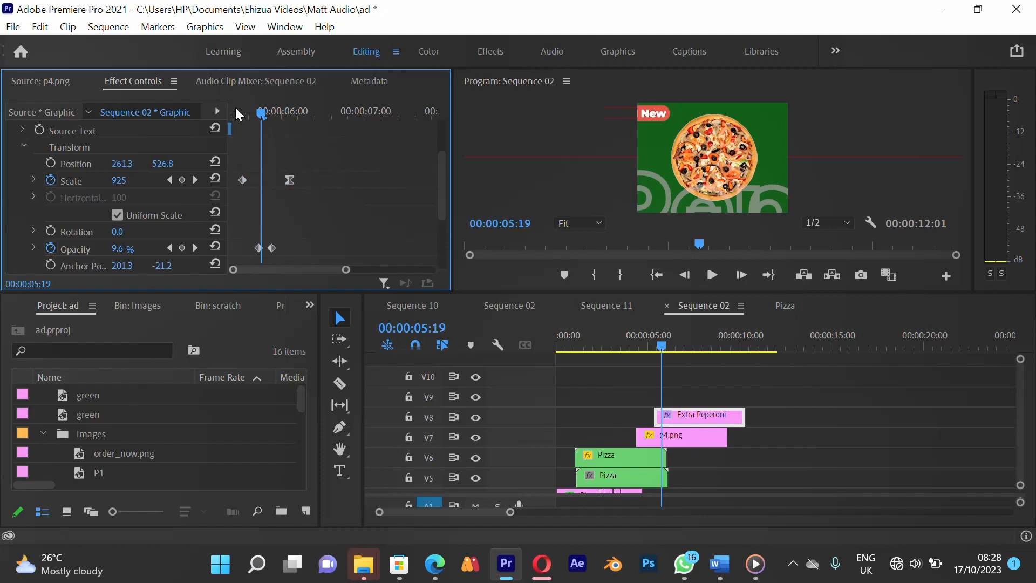
left_click_drag(235, 112, 321, 108)
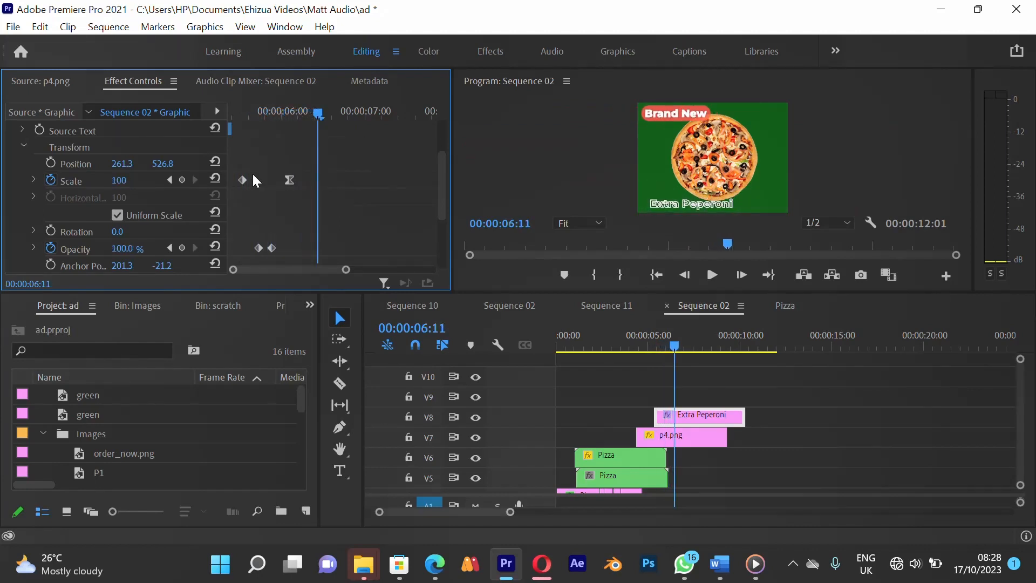
- Move the Extra Peperoni scale and opacity keyframes later again so the fade-in ends around 00:00:06:02, scrub through it, and deselect the clip
left_click_drag(235, 170, 291, 248)
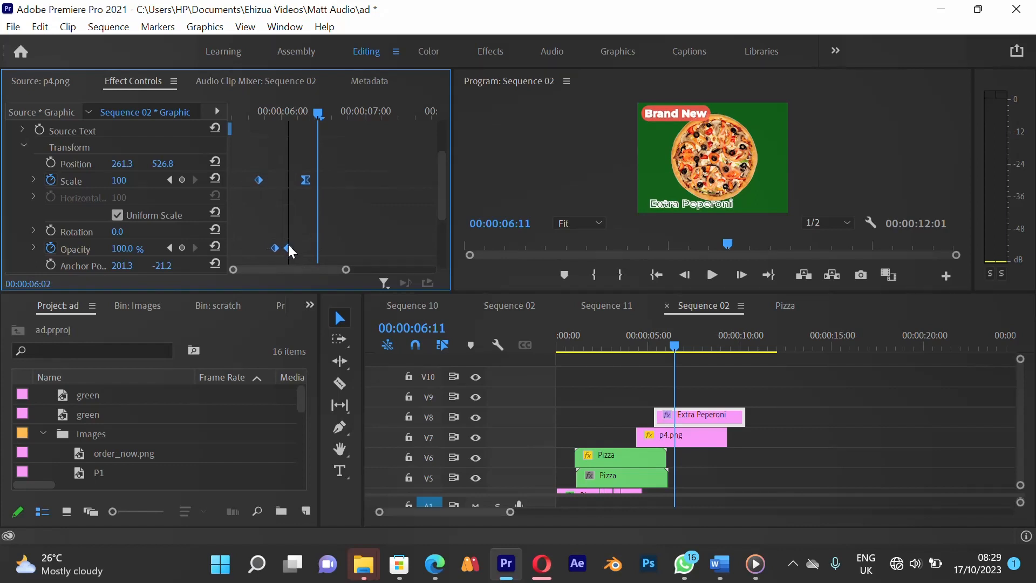
left_click_drag(238, 102, 325, 111)
scroll(36, 131, "up", 2)
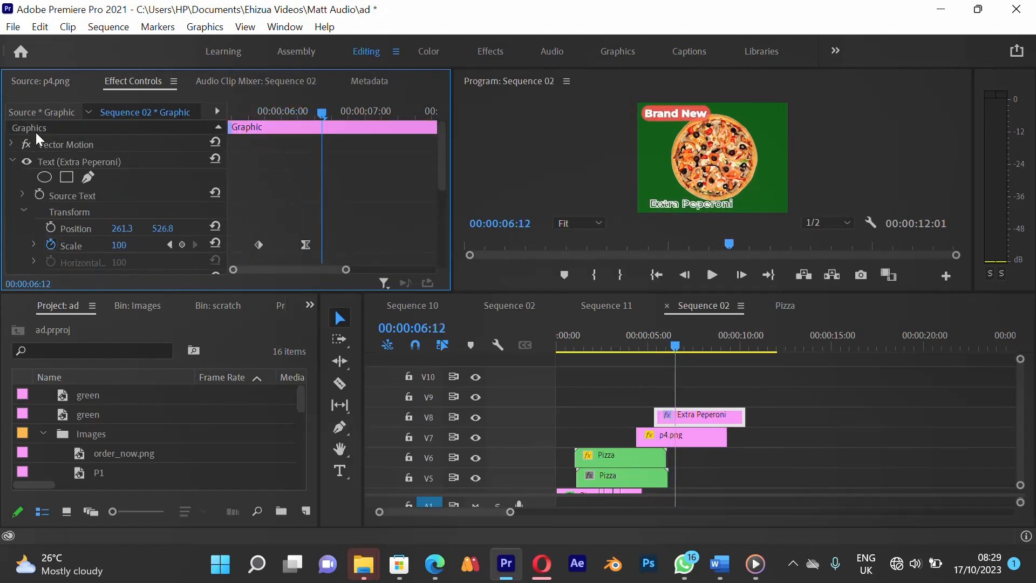
left_click(13, 159)
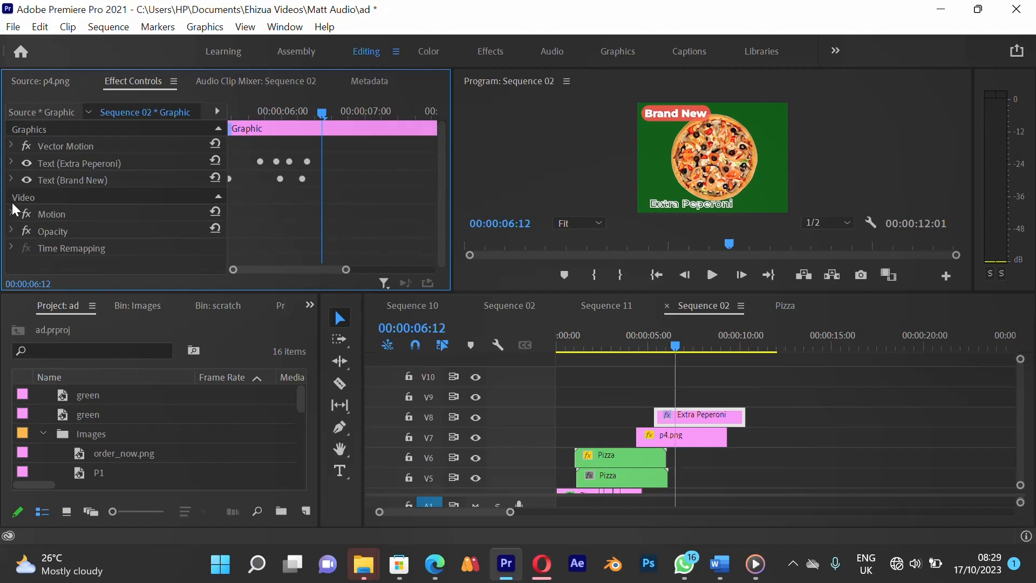
left_click(636, 382)
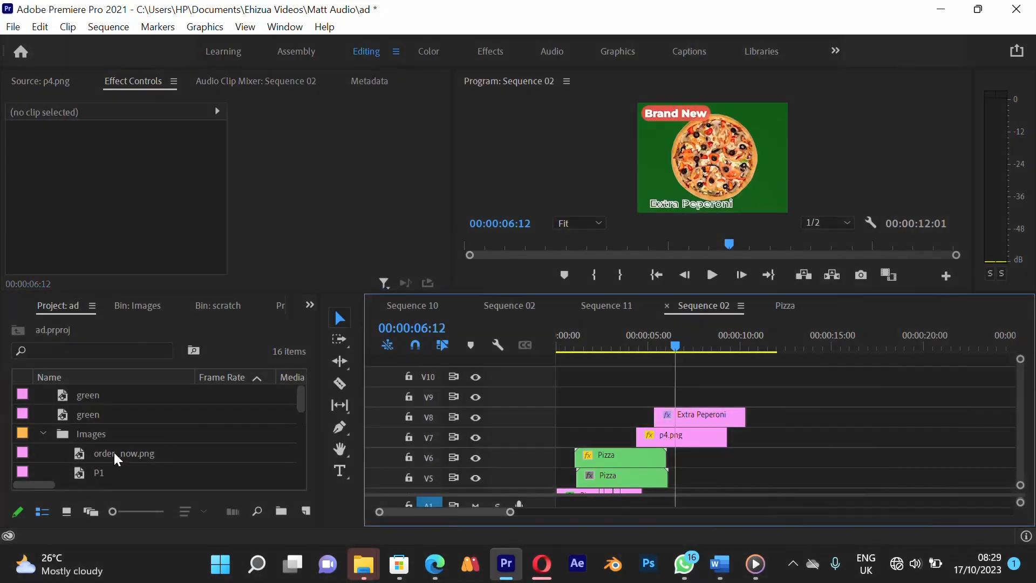
- Place order_now.png on track V9 above the Extra Peperoni title, starting around 00:00:06:12, and select the clip with the playhead at 00:00:06:23
left_click(118, 455)
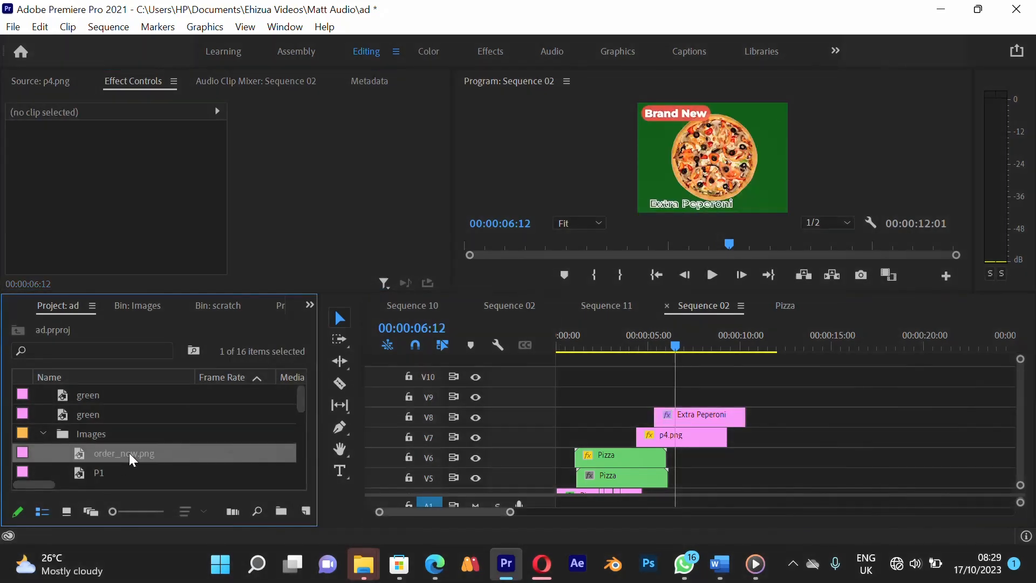
left_click(132, 459)
double_click(73, 452)
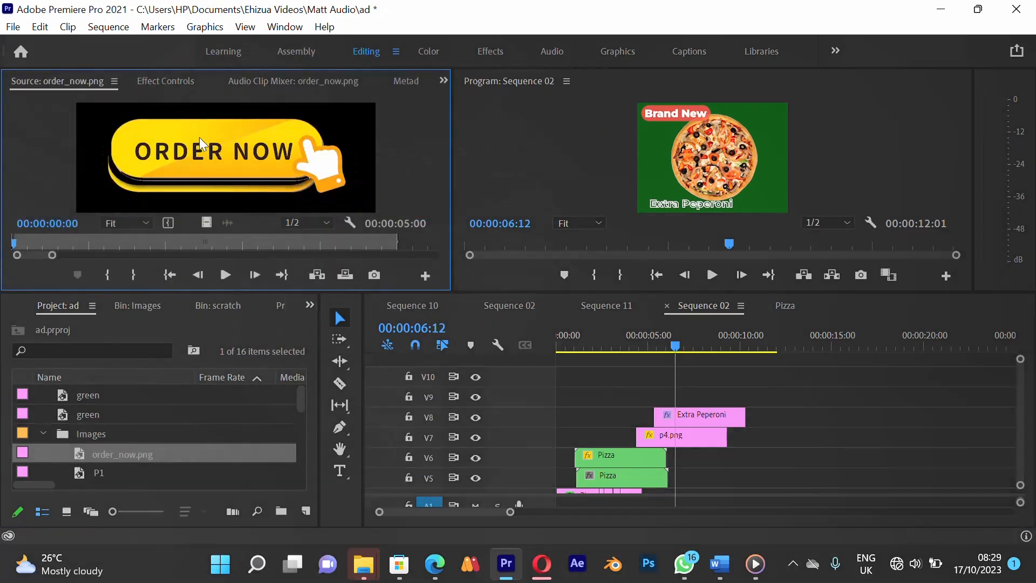
left_click_drag(85, 455, 672, 397)
left_click_drag(676, 344, 684, 352)
left_click(692, 395)
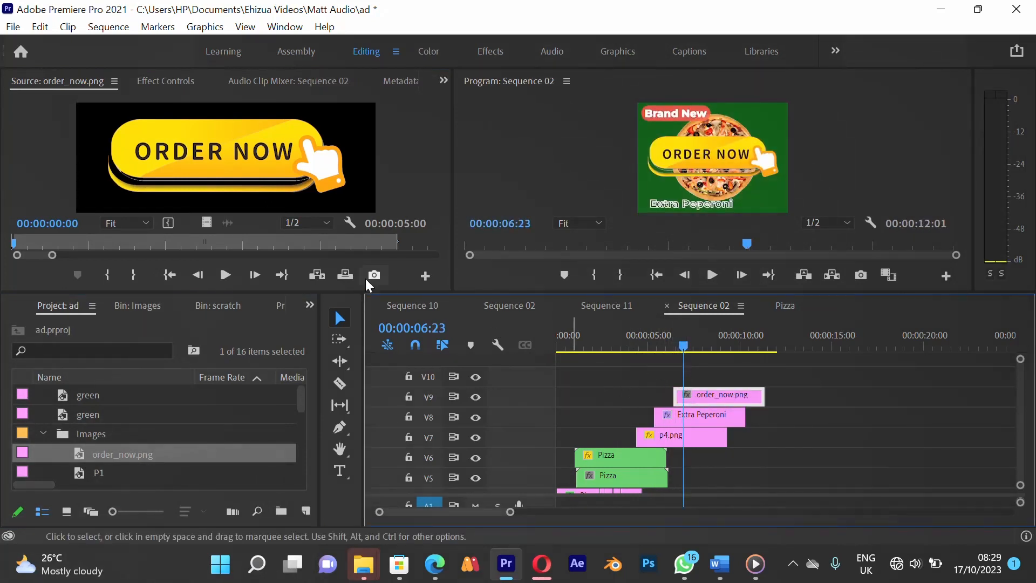
- Search the effects for "trans", apply the Distort Transform video effect to the order_now.png clip, and show its effect settings
left_click(310, 305)
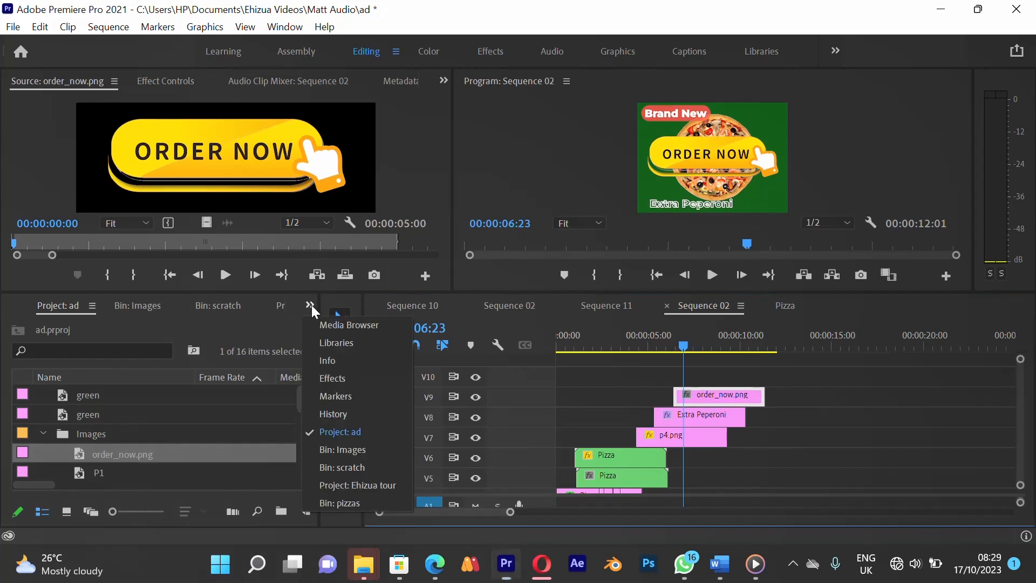
left_click(360, 381)
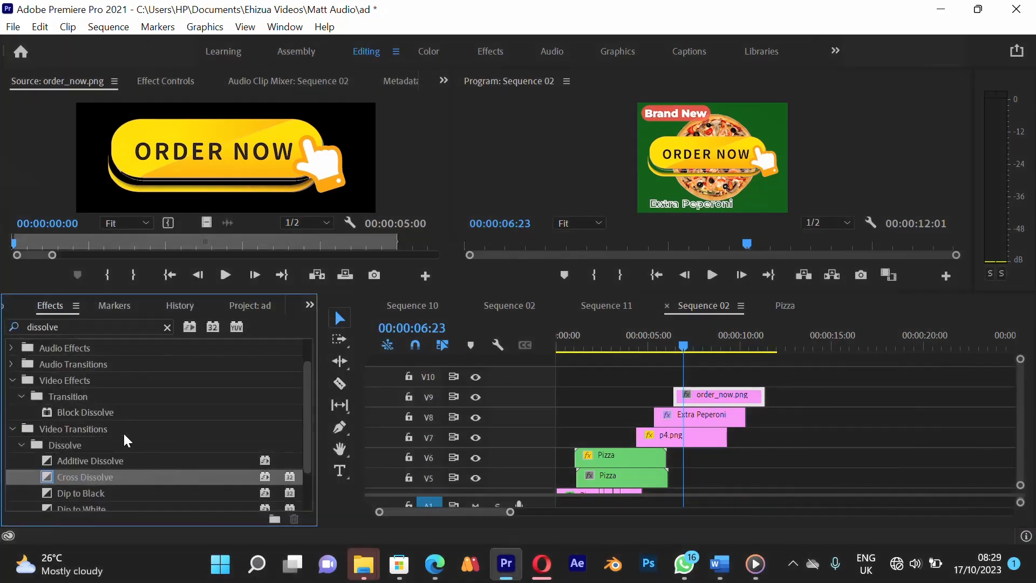
double_click(100, 327)
type("tr")
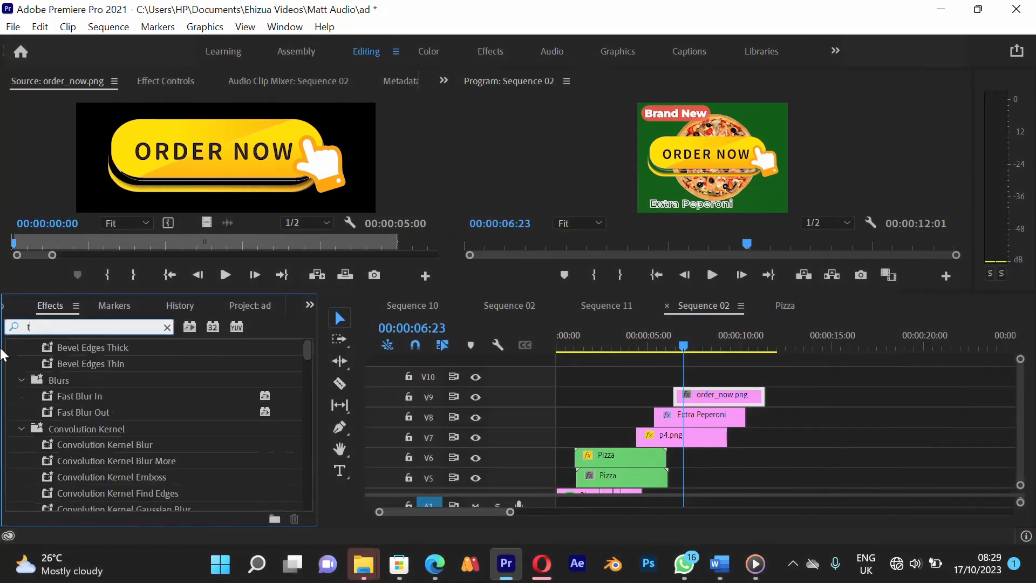
type("ans")
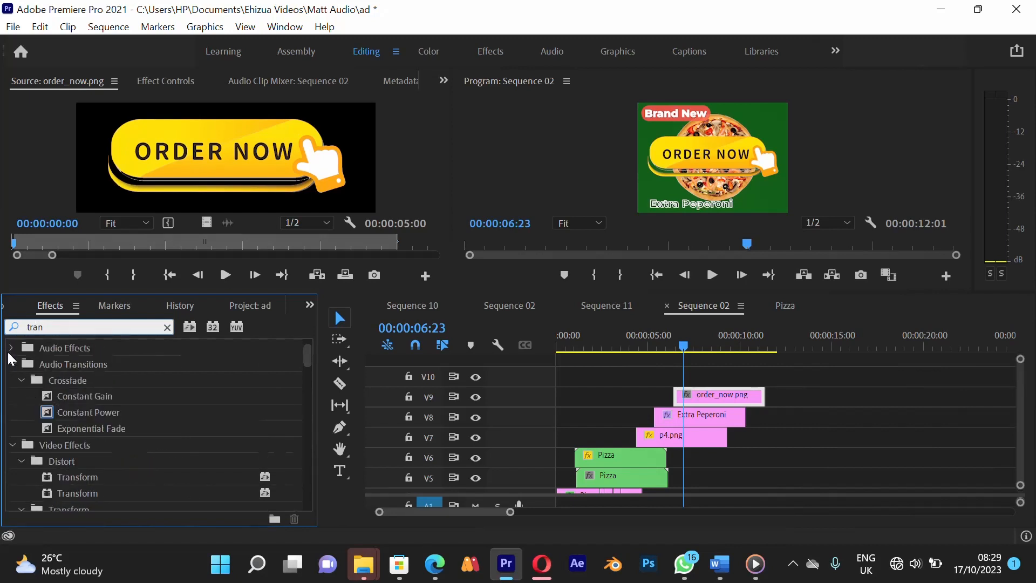
left_click_drag(73, 474, 685, 391)
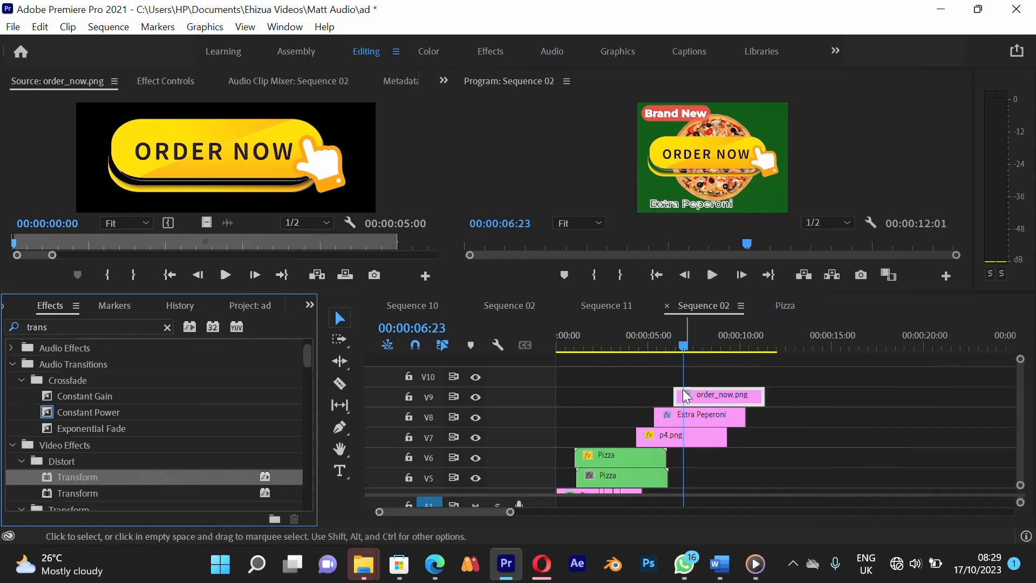
left_click(167, 82)
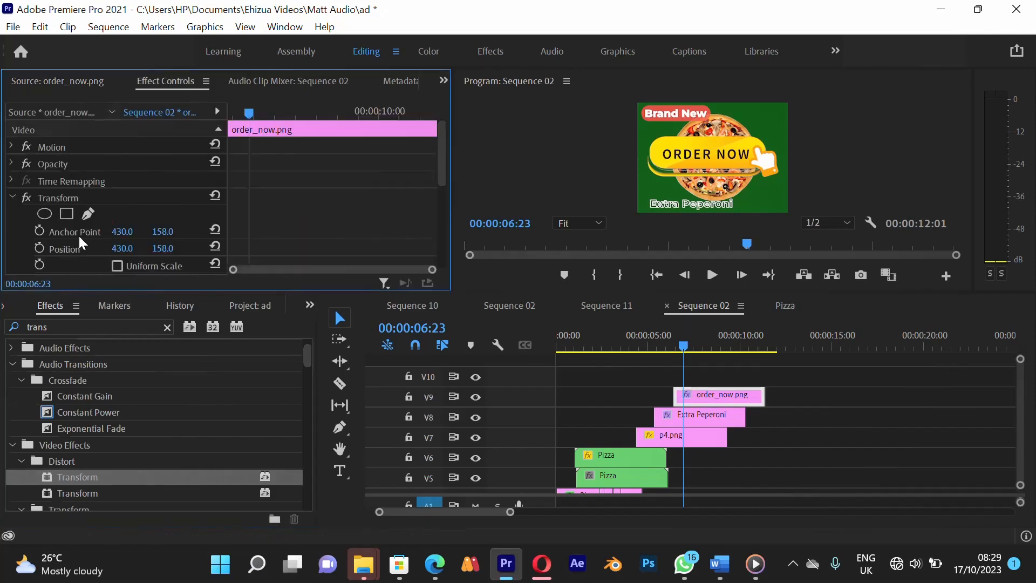
- Look through the Transform effect's anchor point, position, scale, skew, rotation and opacity properties on the order_now.png clip
left_click(11, 197)
left_click(11, 196)
scroll(26, 224, "down", 2)
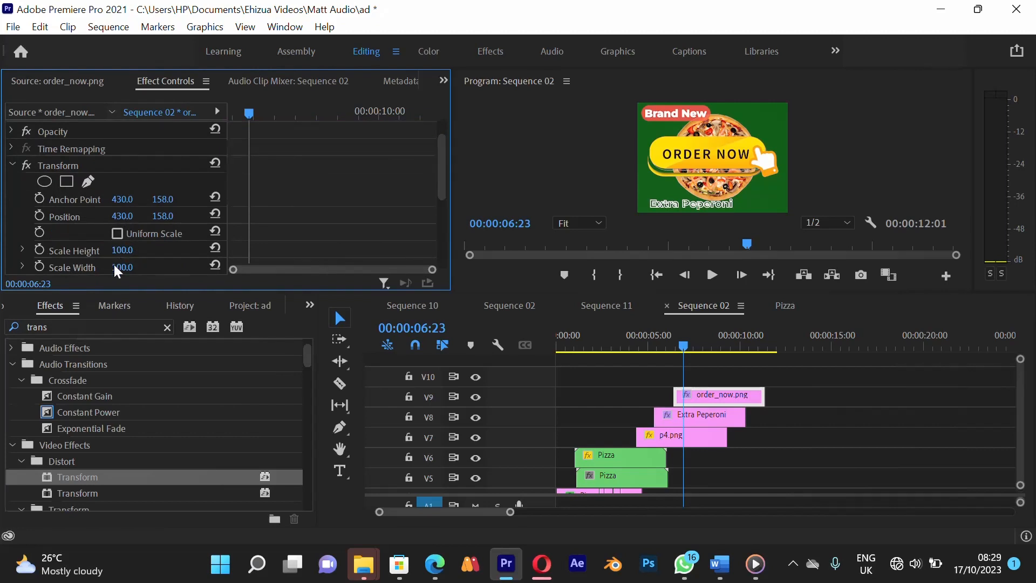
scroll(82, 254, "down", 3)
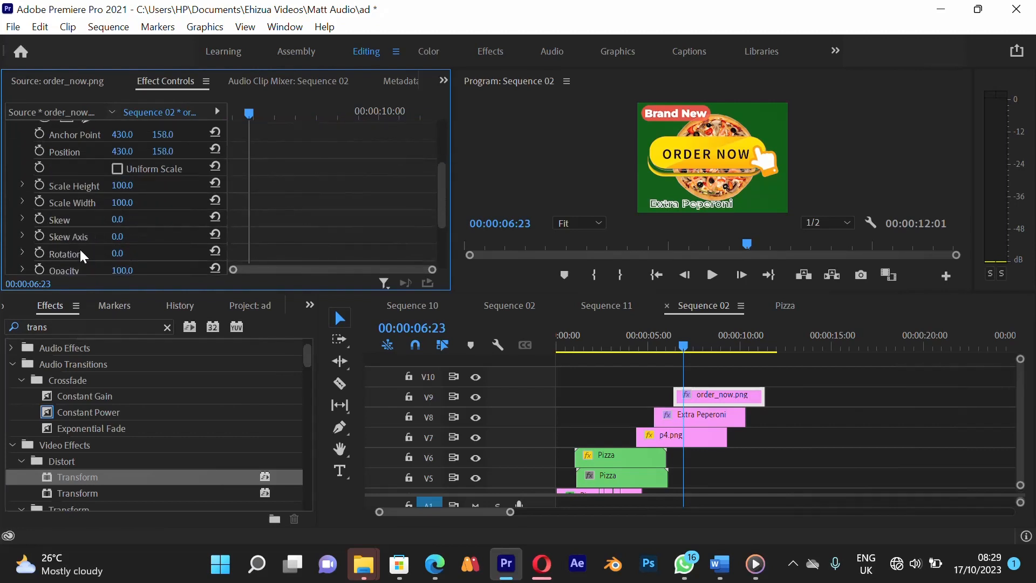
scroll(79, 248, "down", 2)
scroll(80, 246, "up", 5)
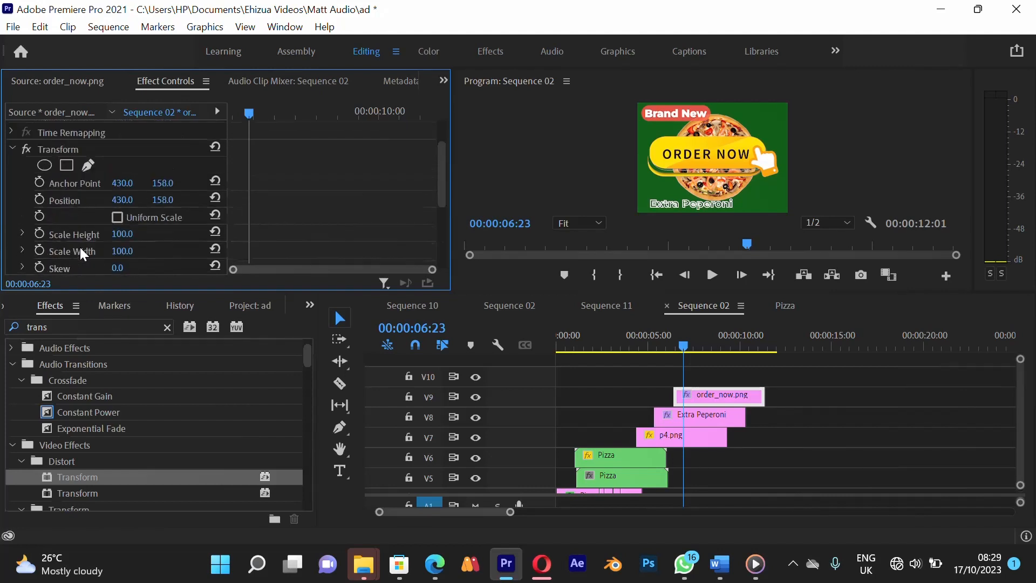
scroll(80, 254, "up", 1)
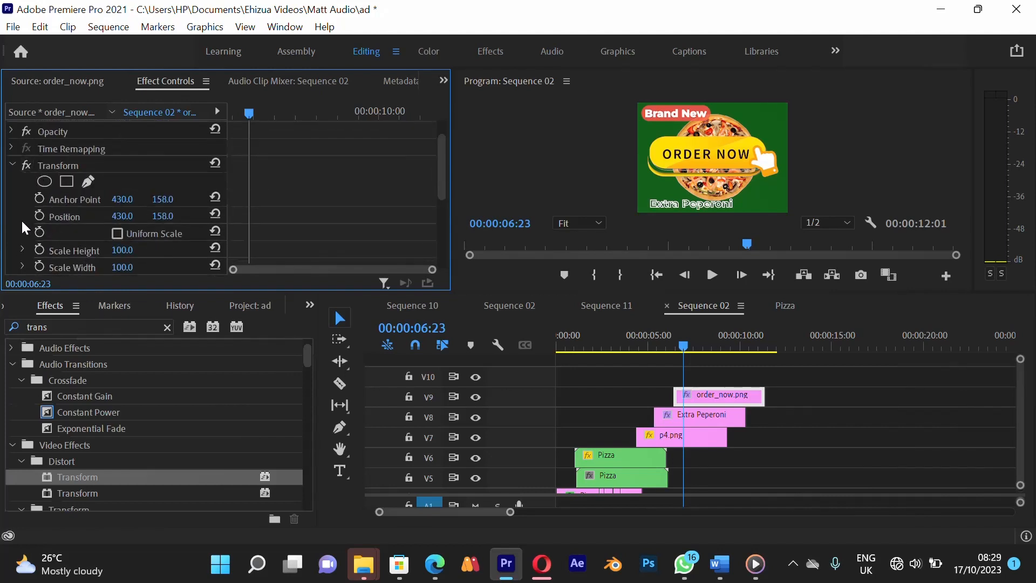
scroll(21, 219, "up", 1)
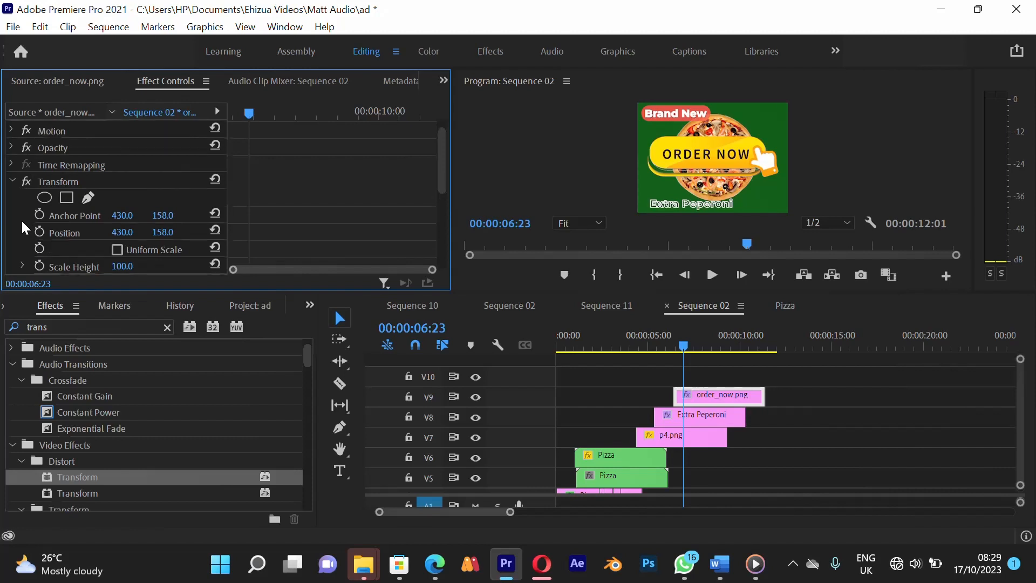
scroll(73, 248, "down", 1)
scroll(73, 252, "down", 1)
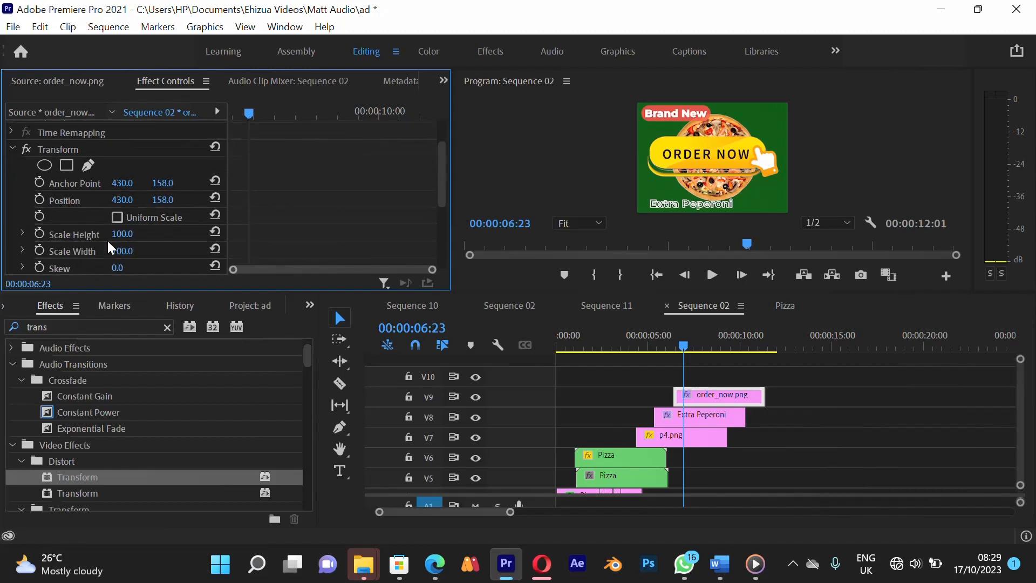
- Try reducing the Transform effect's Scale Height to 68.0 on the order_now.png clip, and undo it
left_click_drag(116, 234, 98, 238)
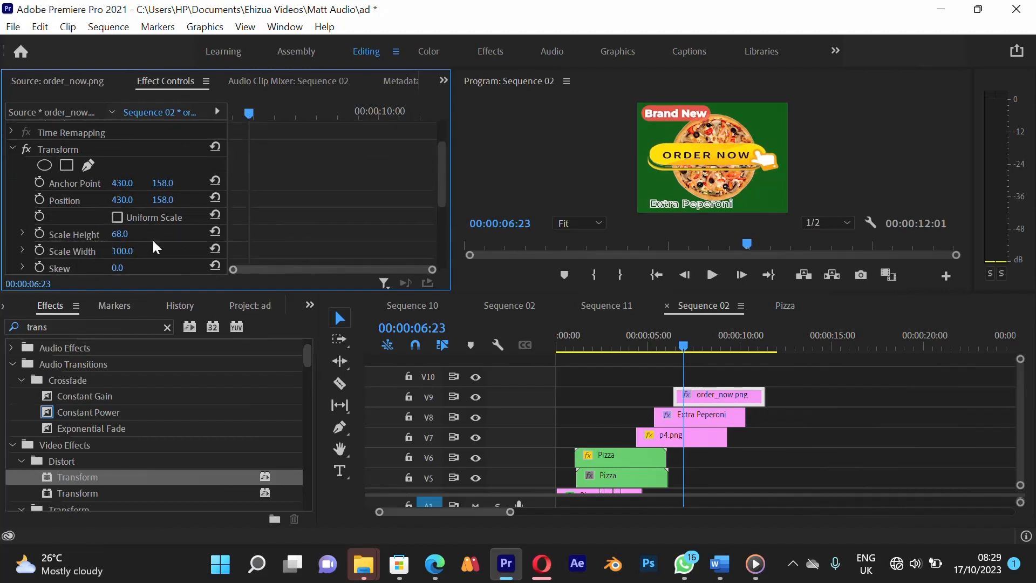
key("ctrl+z")
scroll(37, 170, "up", 2)
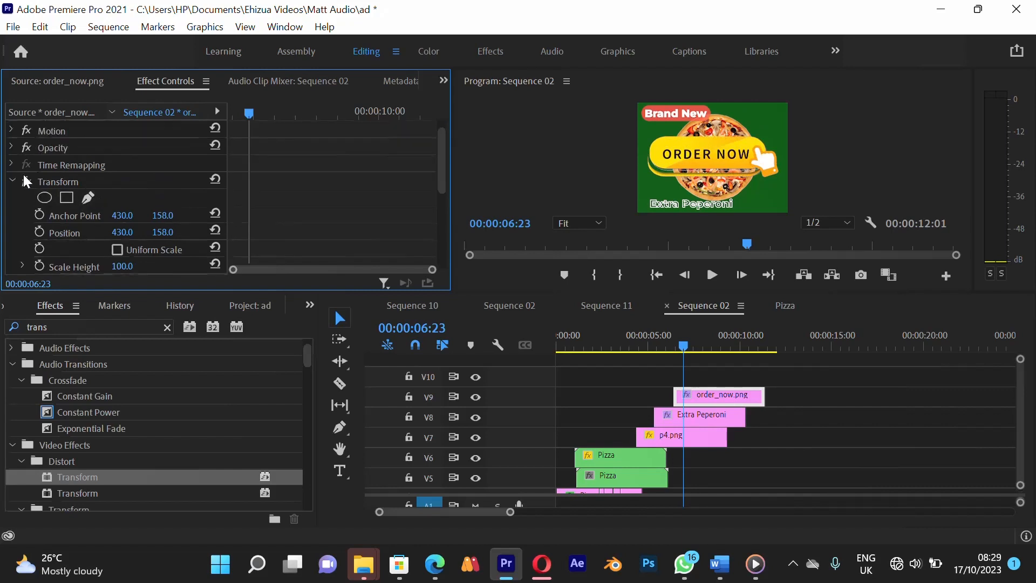
- Reopen the order_now.png clip's Transform effect and review its scaling and composition options
left_click(12, 180)
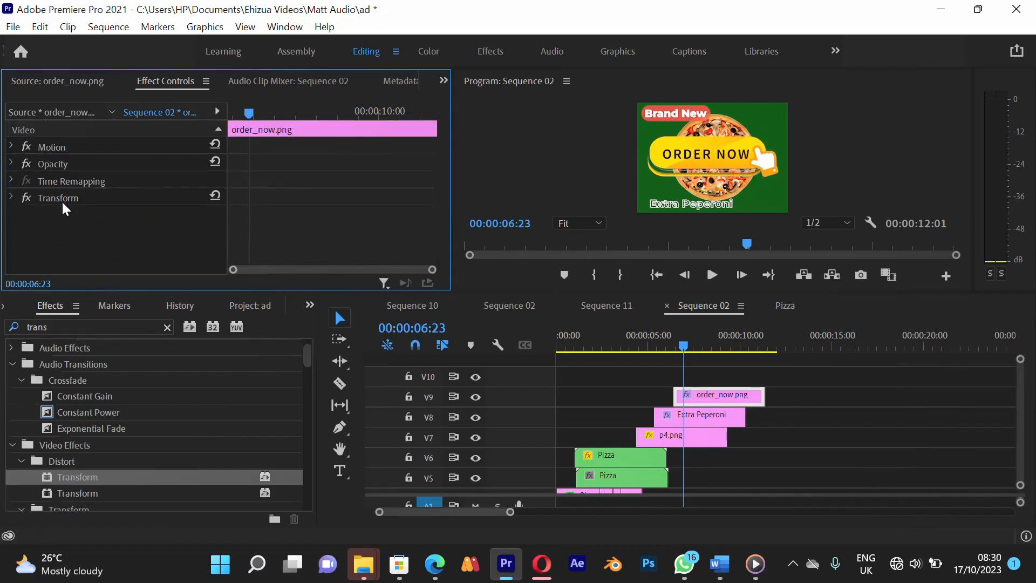
left_click(12, 197)
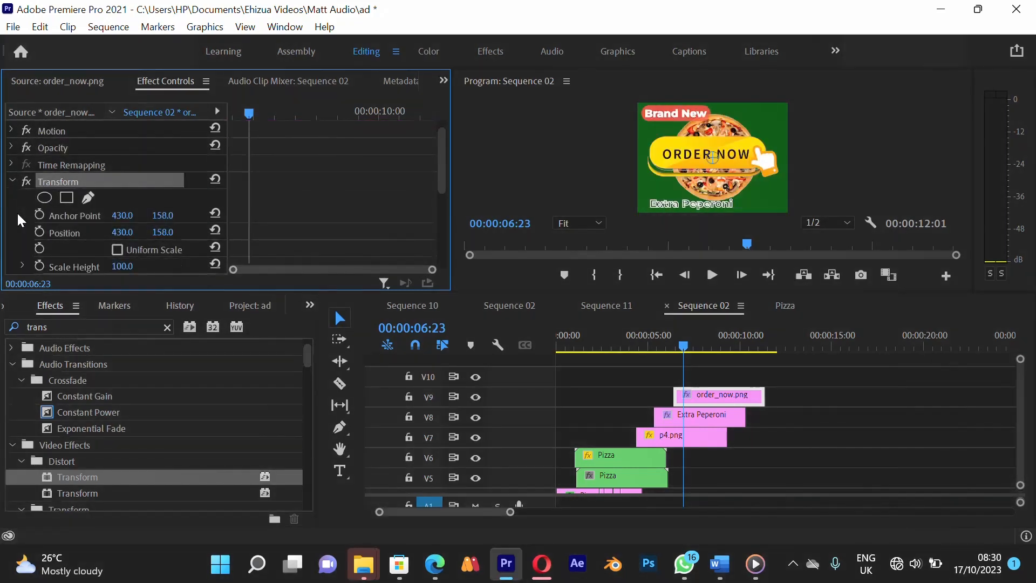
scroll(18, 220, "down", 4)
scroll(18, 212, "up", 1)
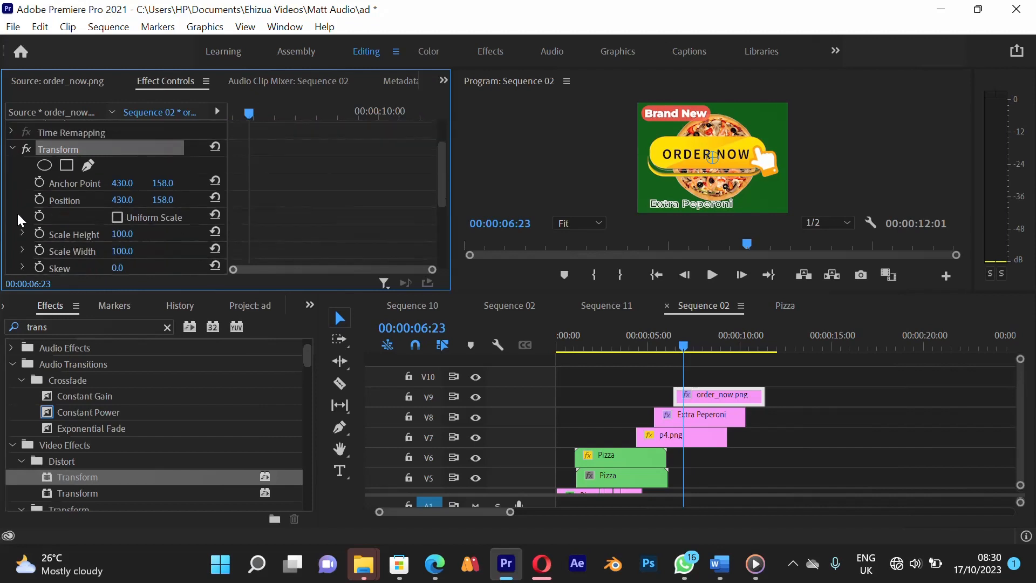
scroll(18, 212, "down", 4)
scroll(17, 212, "down", 3)
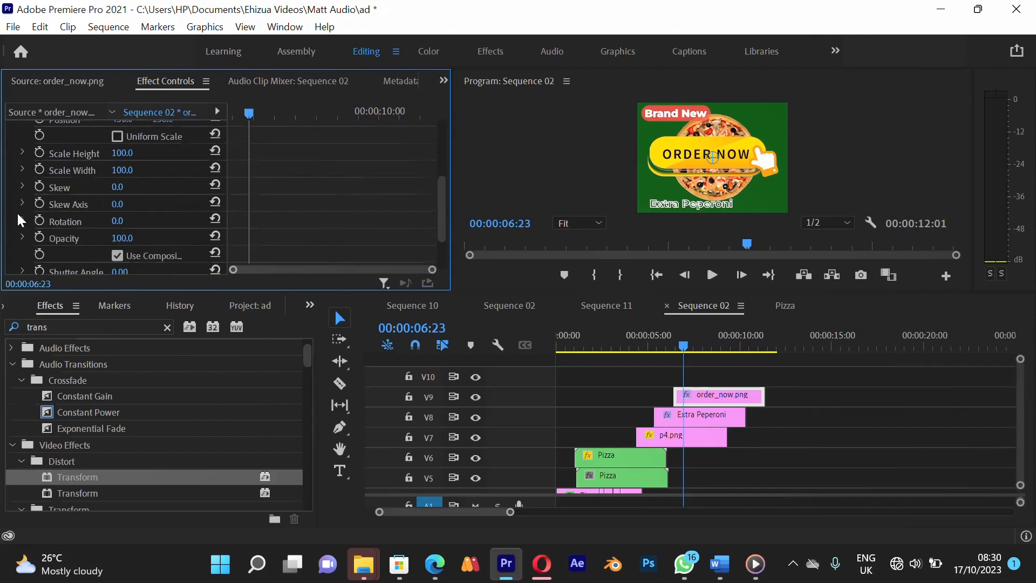
scroll(18, 212, "up", 2)
scroll(17, 212, "up", 3)
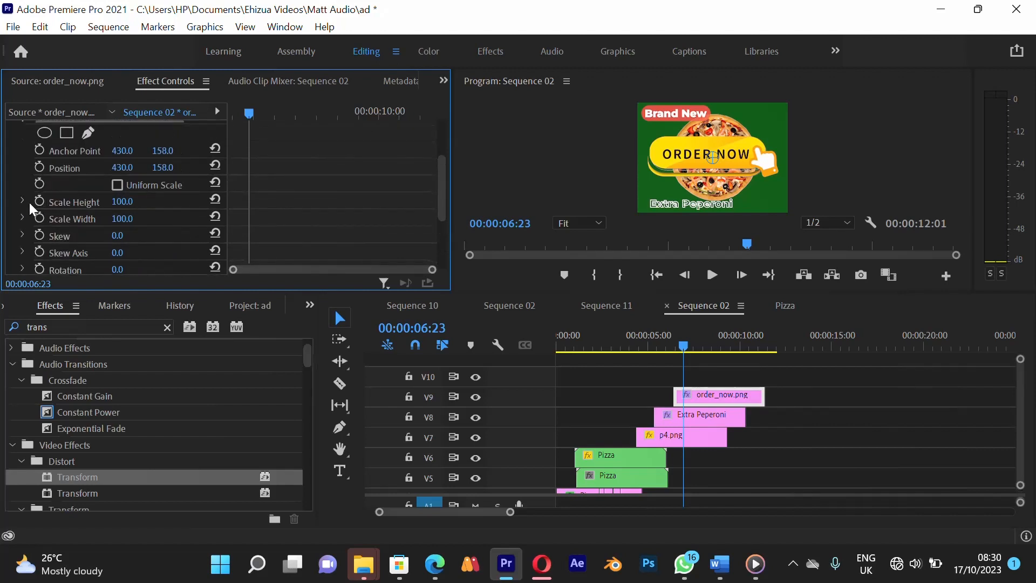
- Expand the Transform effect's Scale Height and Scale Width sliders for the order_now.png clip
left_click(24, 201)
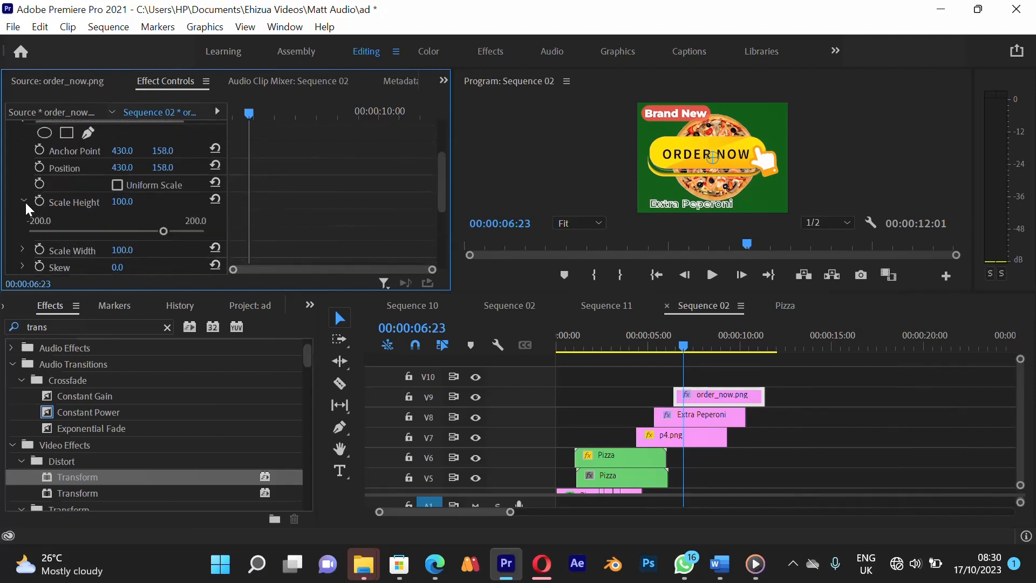
left_click(22, 250)
scroll(22, 248, "down", 3)
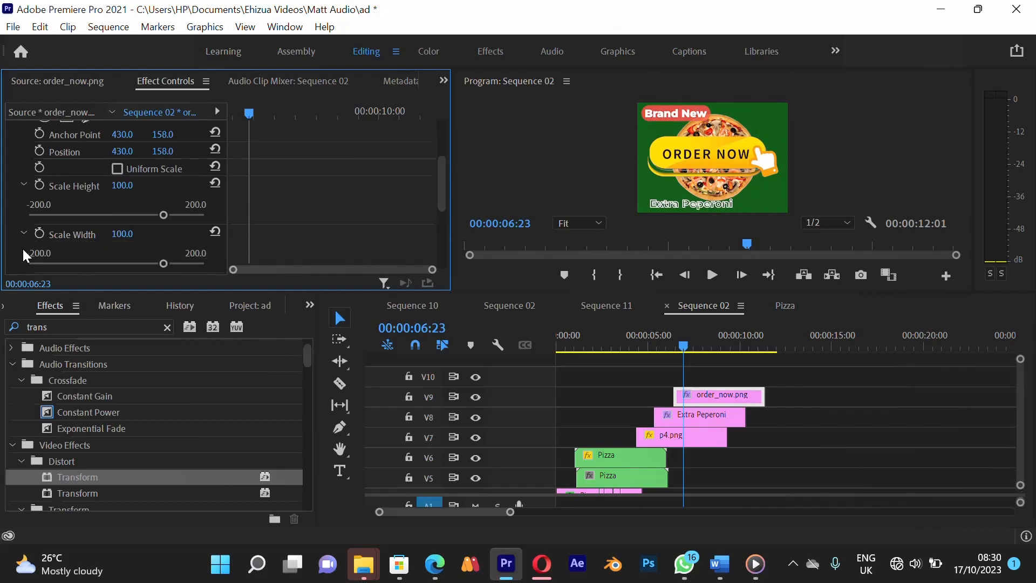
scroll(23, 249, "up", 2)
- Try shrinking the ORDER NOW button with separate Transform Scale Height and Scale Width values, such as a 27.5 height, and undo the changes
left_click_drag(165, 215, 156, 217)
key("ctrl+z")
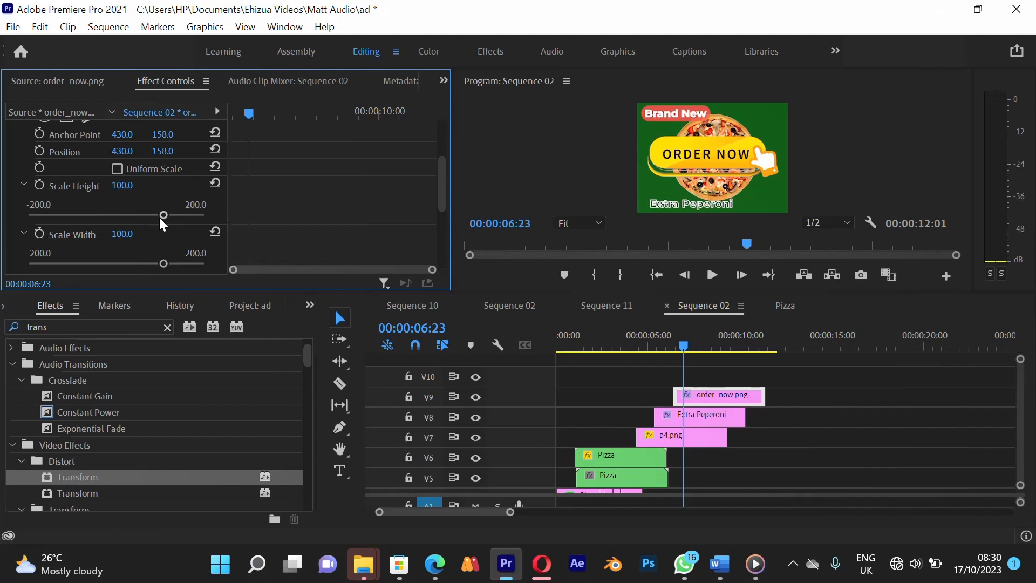
left_click_drag(166, 215, 128, 222)
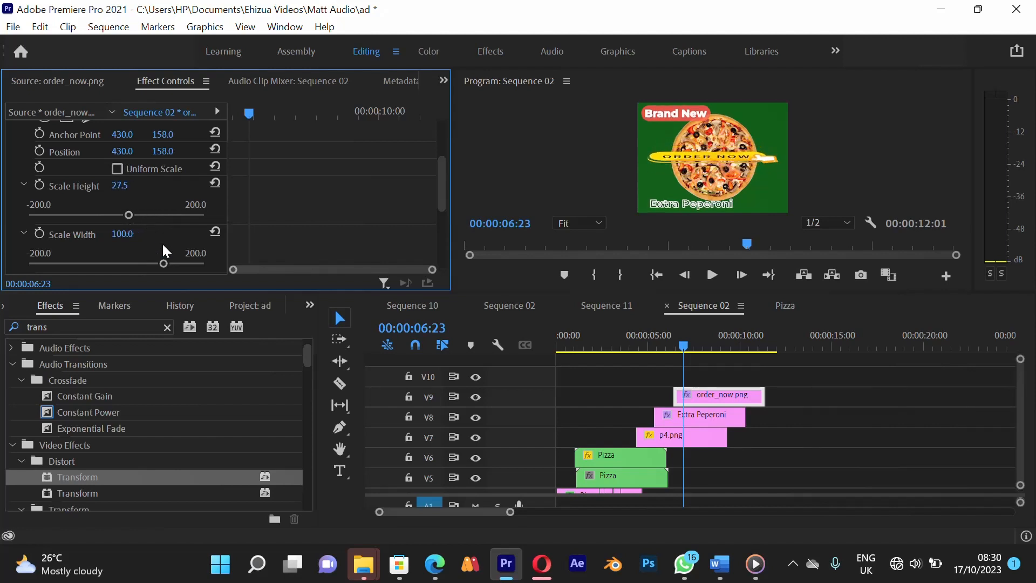
mouse_move(163, 264)
left_mouse_down()
mouse_move(180, 260)
mouse_move(112, 257)
mouse_move(151, 266)
left_mouse_up()
key("ctrl+z")
key("ctrl+z")
- Enable Uniform Scale in the Transform effect and reduce the ORDER NOW button's Scale to 42.2
left_click(118, 169)
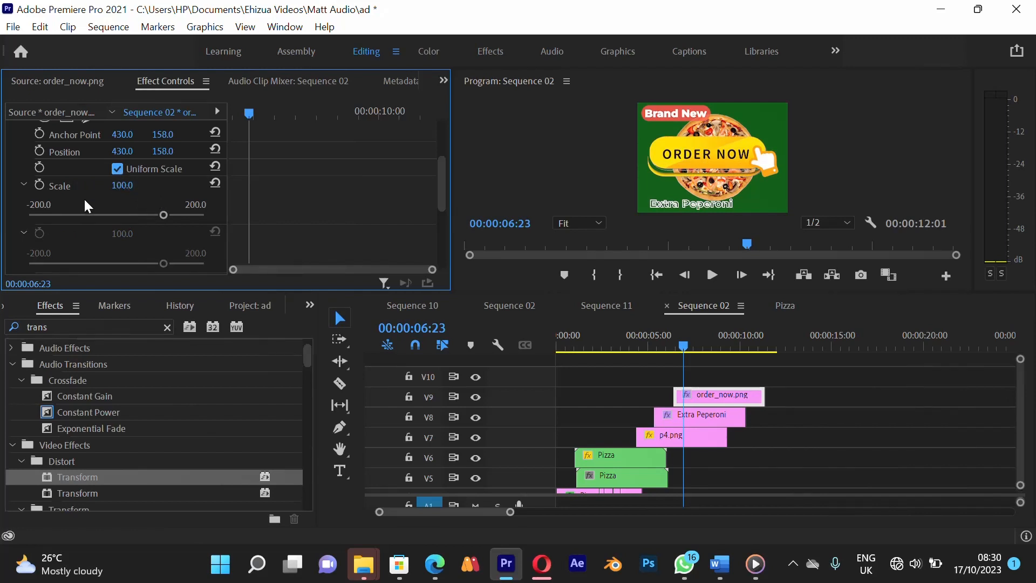
left_click_drag(164, 214, 134, 223)
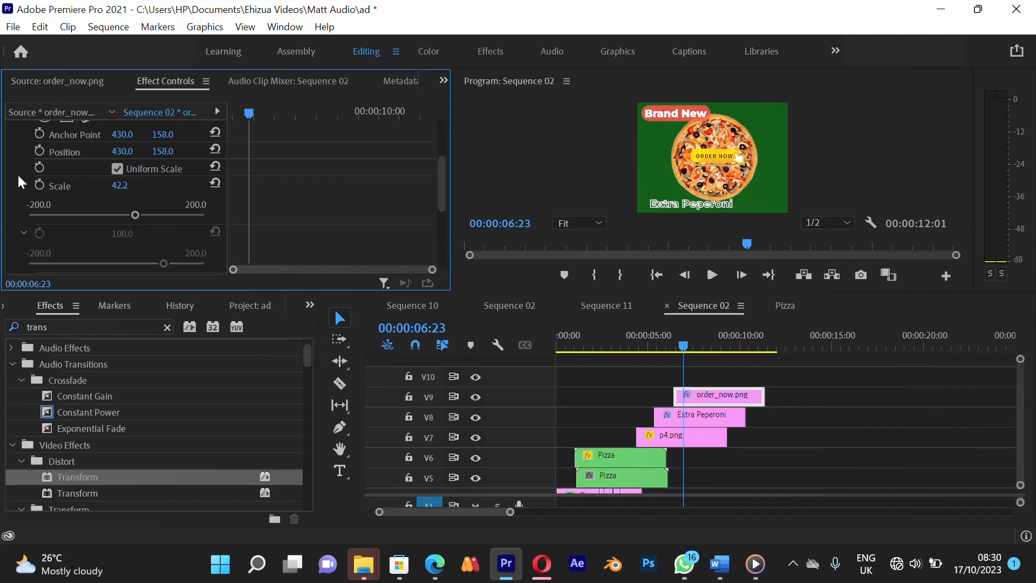
- Select the order_now.png clip's Motion effect and move the ORDER NOW button over the pizza's lower-right edge
scroll(93, 151, "up", 5)
left_click(91, 146)
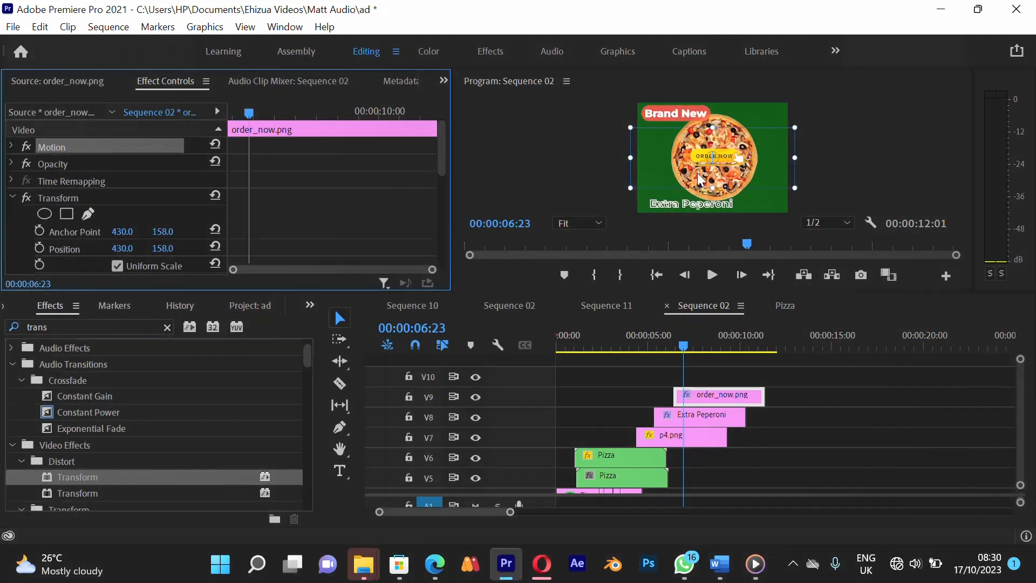
left_click_drag(730, 154, 751, 173)
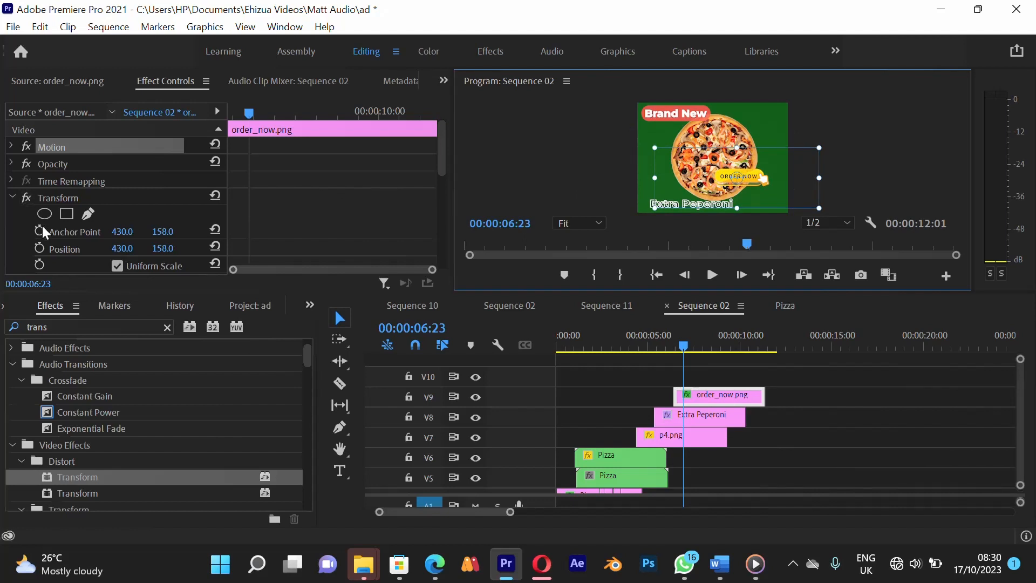
- Increase the ORDER NOW button's Transform Scale to 64.2 and fine-tune its position at the pizza's lower right, just above the Extra Peperoni text
scroll(55, 245, "down", 2)
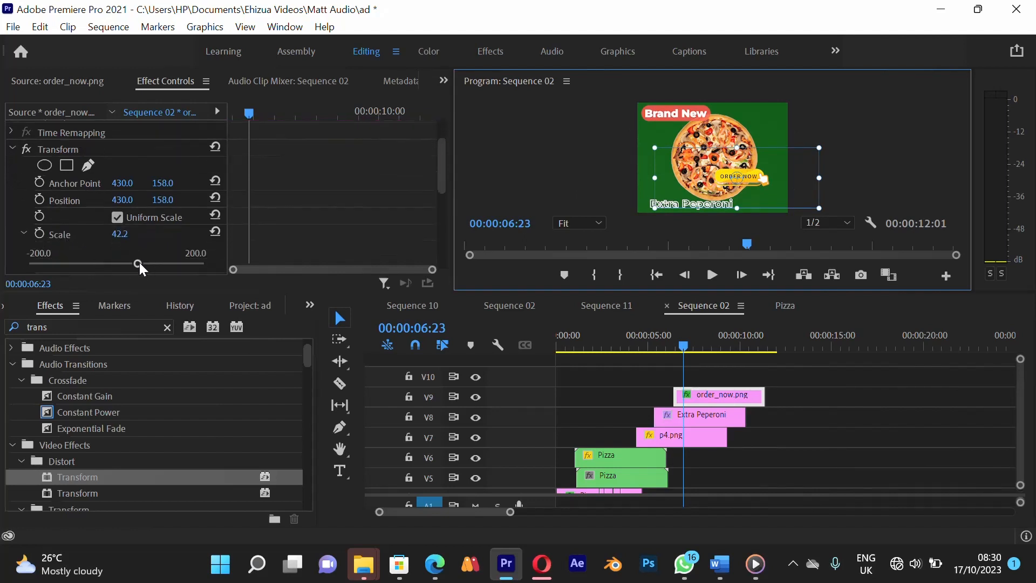
left_click_drag(139, 263, 145, 263)
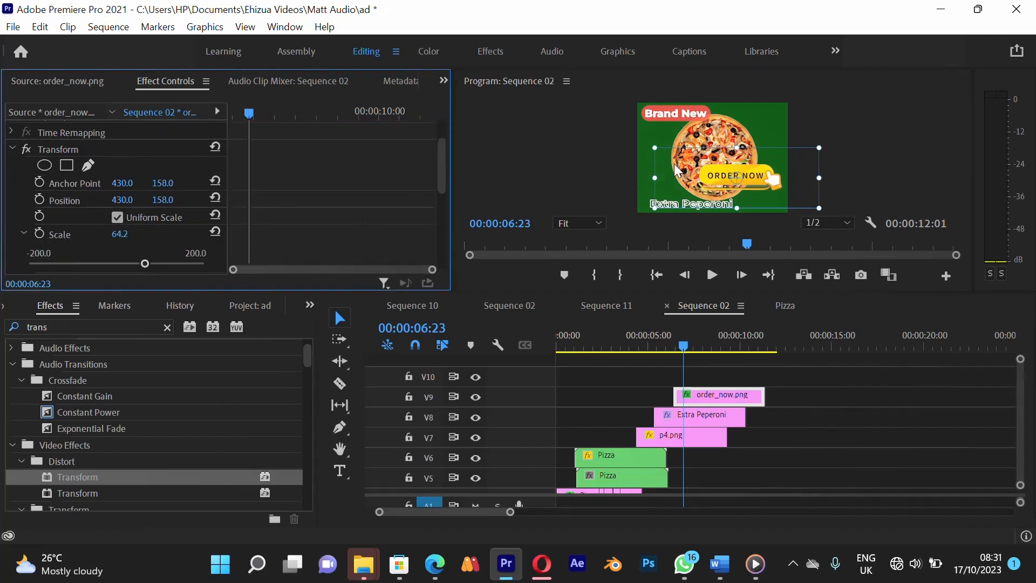
left_click_drag(705, 174, 710, 179)
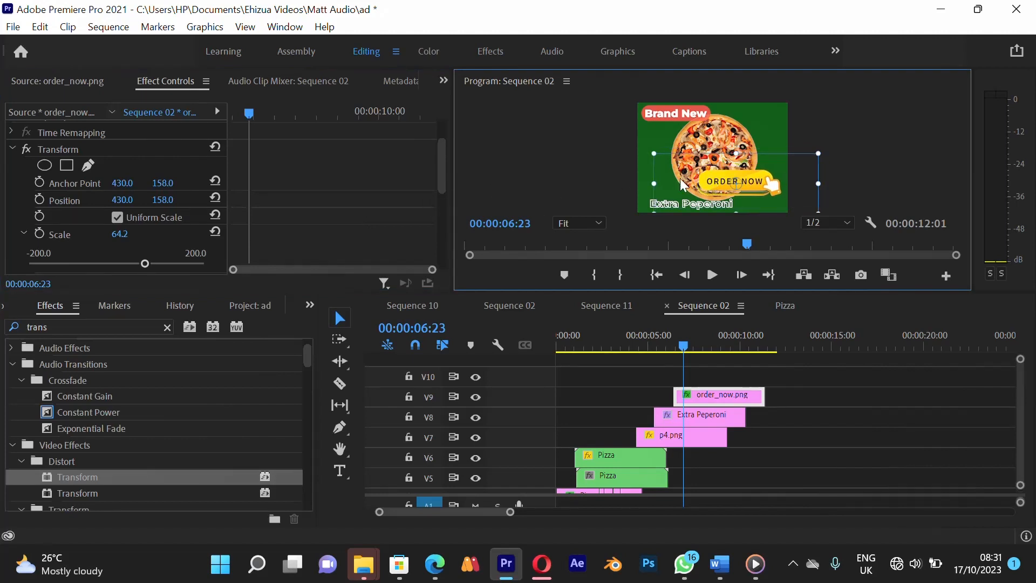
left_click_drag(708, 179, 712, 175)
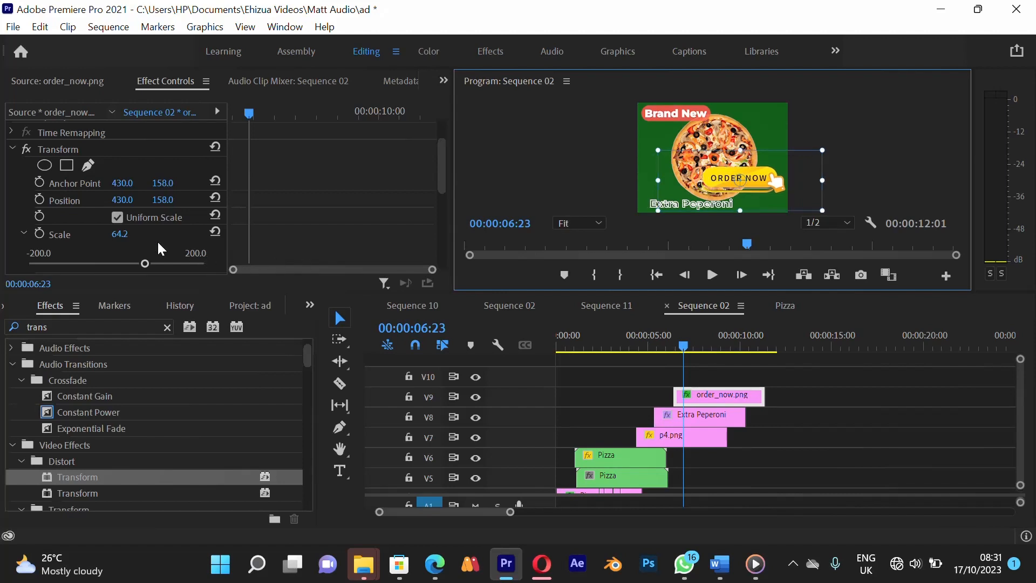
- Set the order_now.png clip's Transform Scale to 50 and add a Scale keyframe at 00:00:06:23
left_click(120, 235)
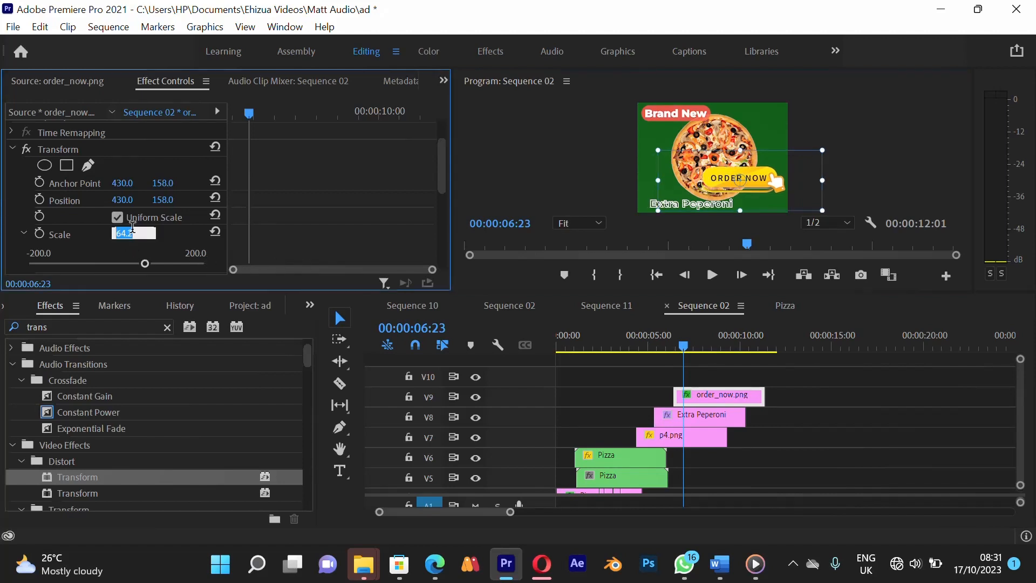
type("50")
key("Return")
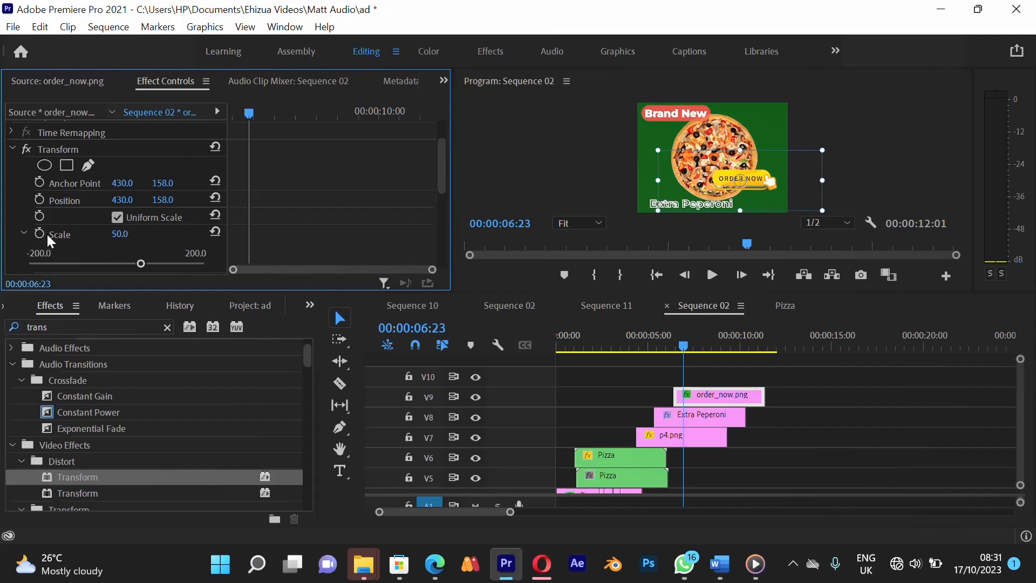
scroll(47, 232, "up", 1)
scroll(53, 220, "down", 3)
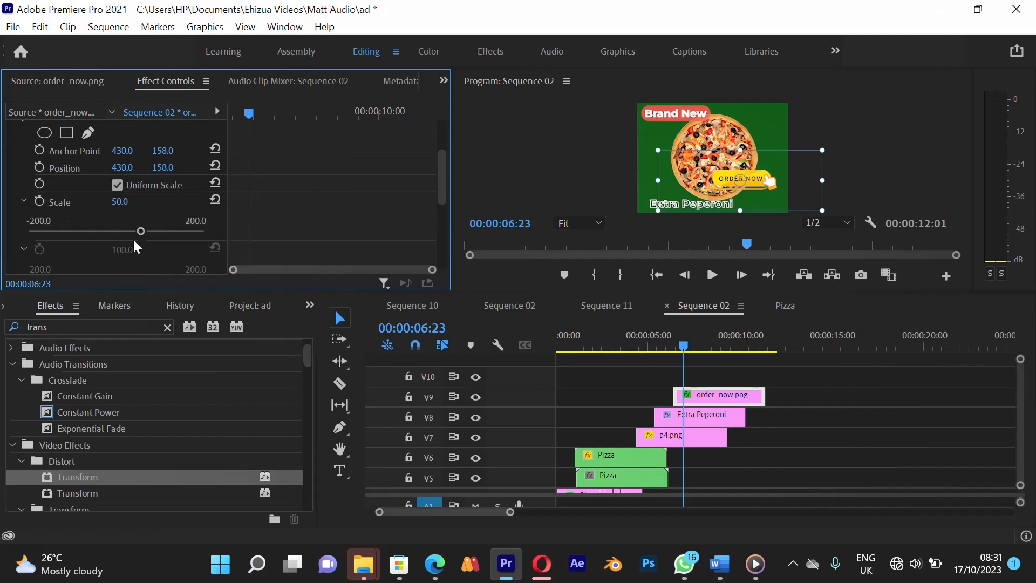
left_click(40, 198)
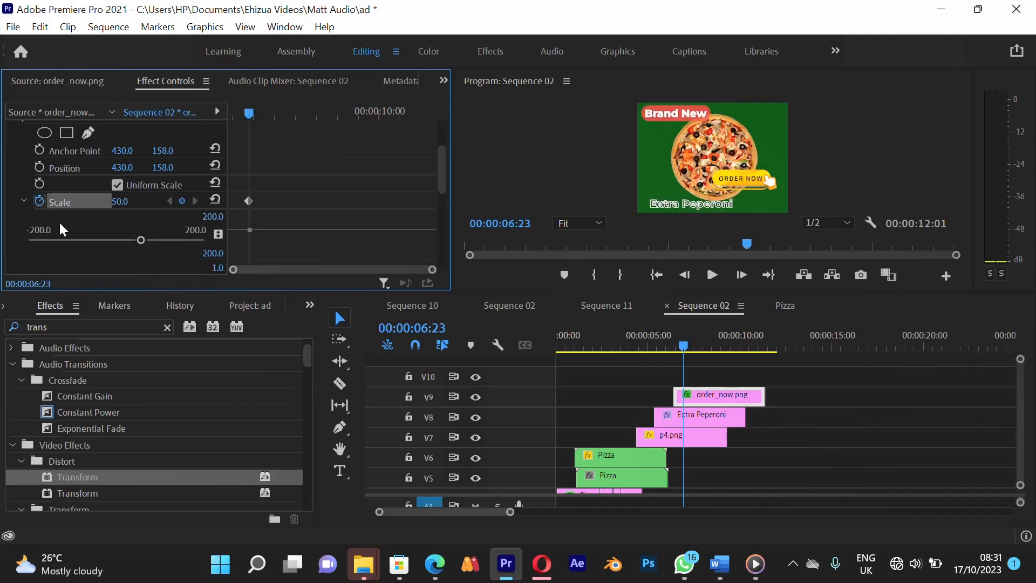
left_click(24, 200)
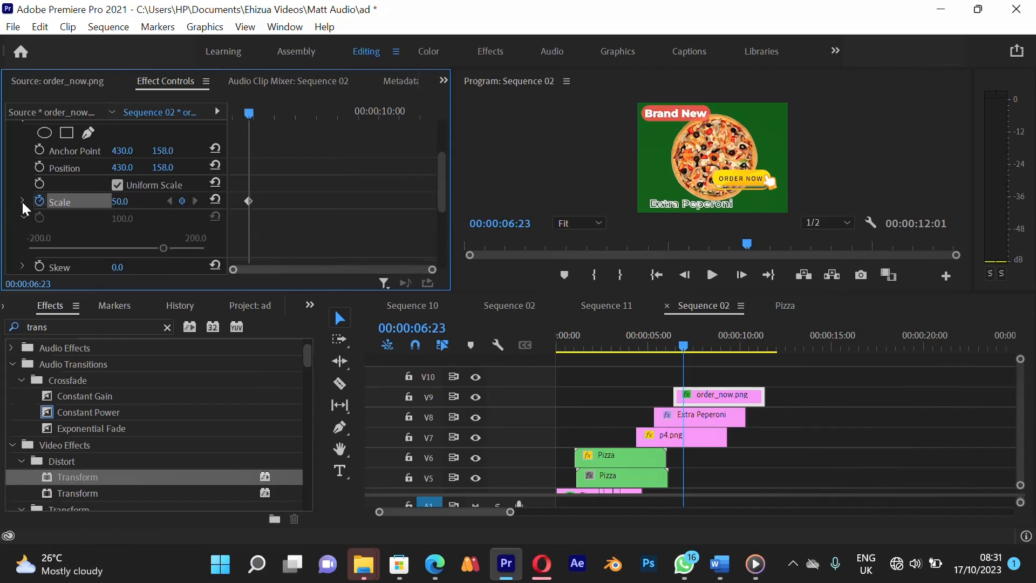
- Keyframe the ORDER NOW button's Transform Scale at 0 on the clip's first frame, 00:00:06:10
left_click_drag(257, 115, 227, 114)
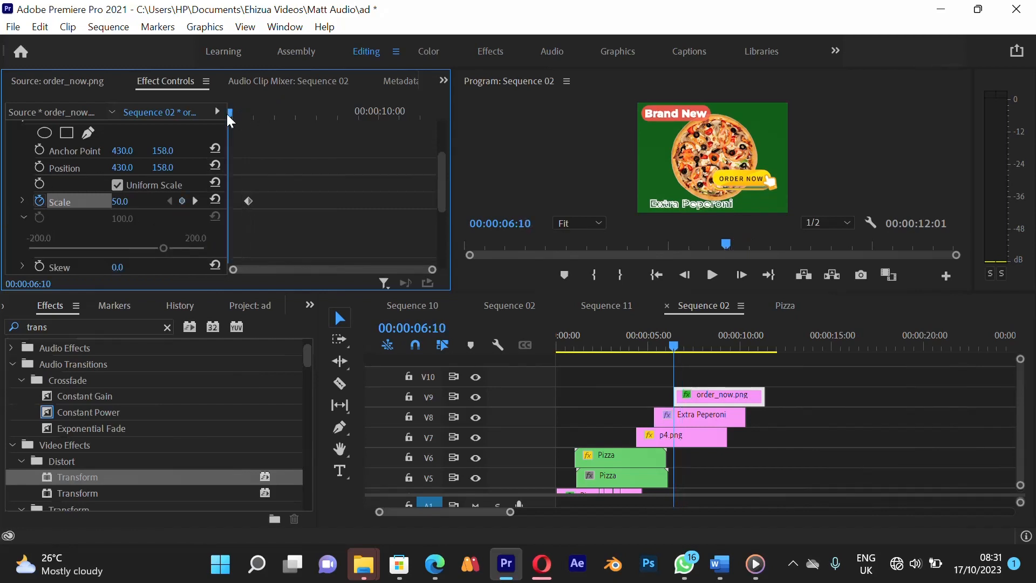
left_click(120, 205)
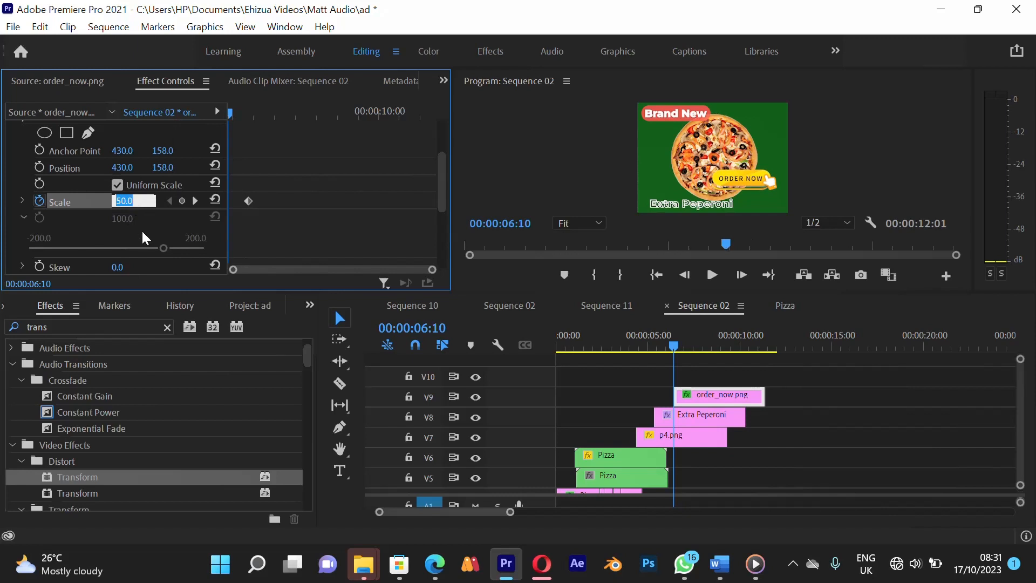
type("0")
key("Return")
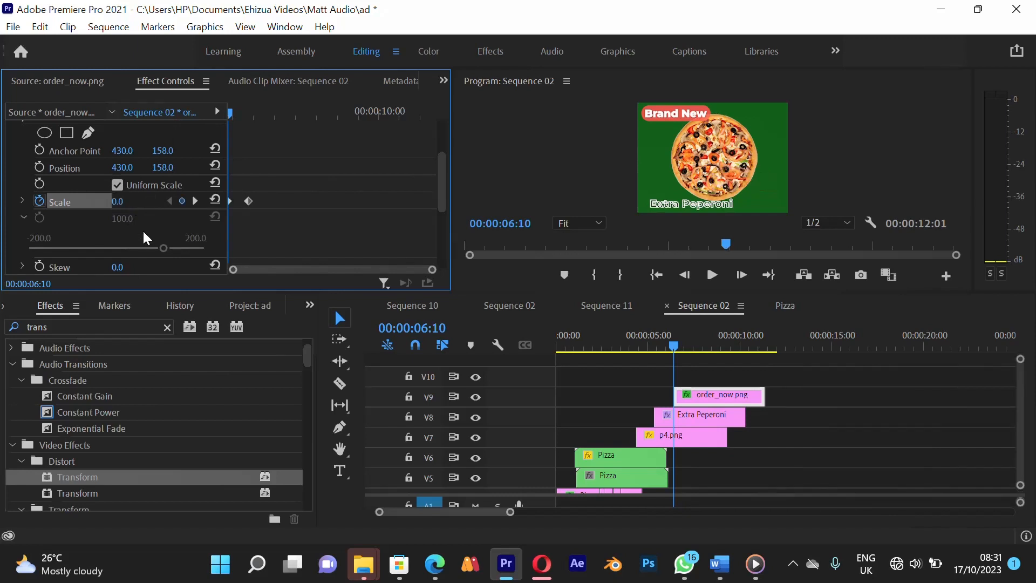
- Disable Use Composition's Shutter Angle in the Transform effect and set its Shutter Angle to 180
left_click(23, 218)
scroll(51, 234, "down", 3)
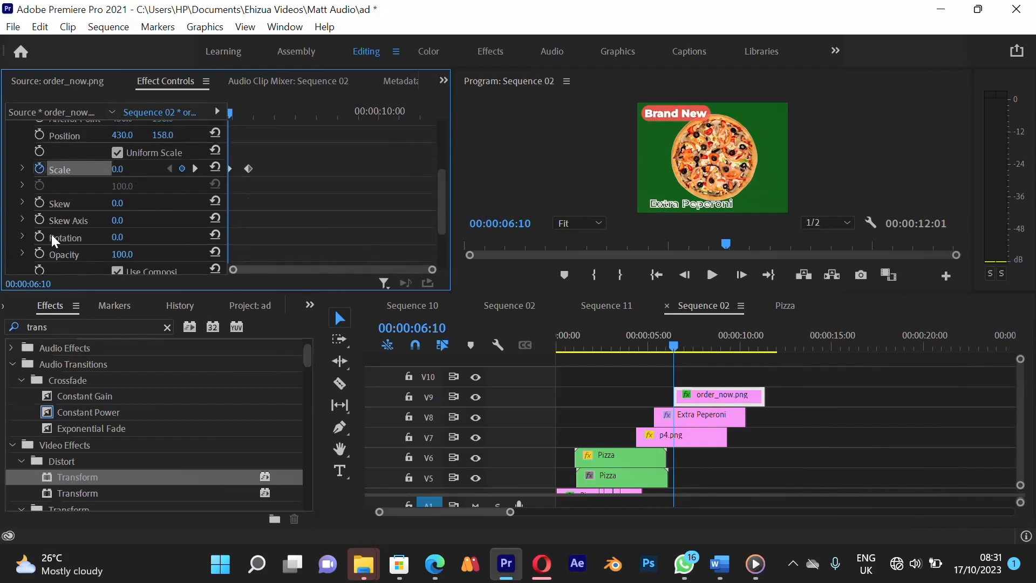
left_click(118, 256)
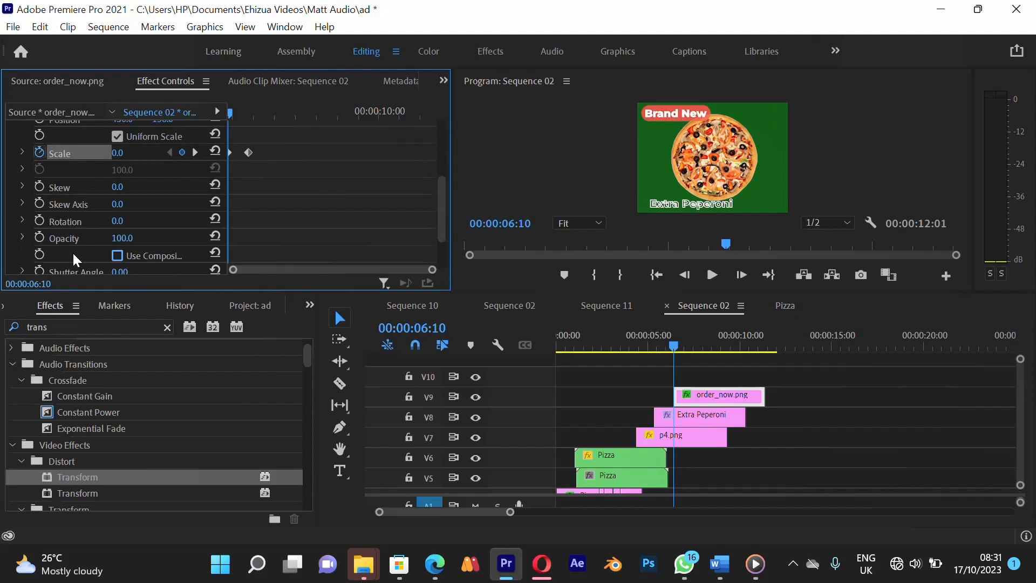
scroll(73, 252, "down", 3)
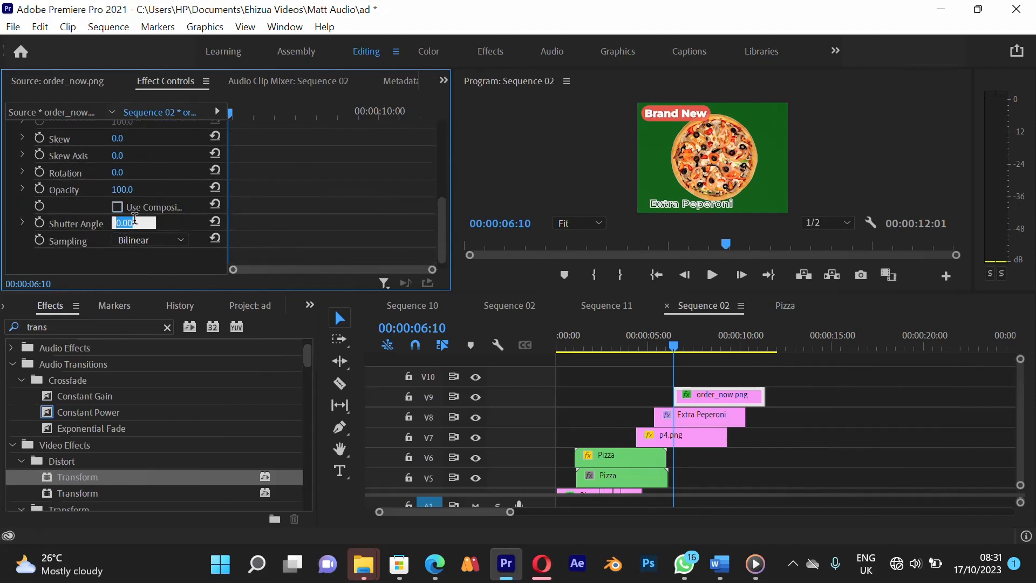
left_click(134, 219)
type("180")
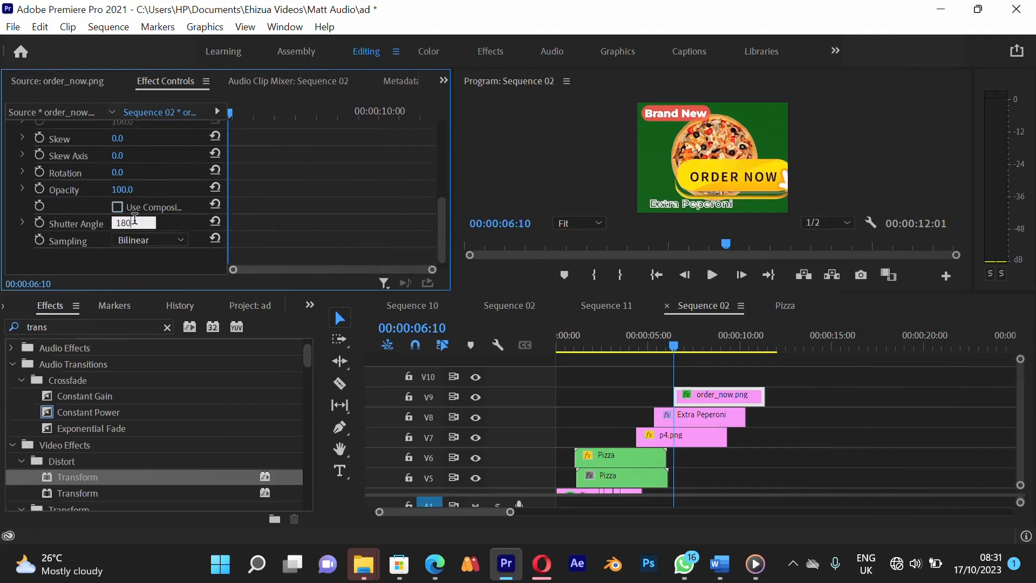
key("Return")
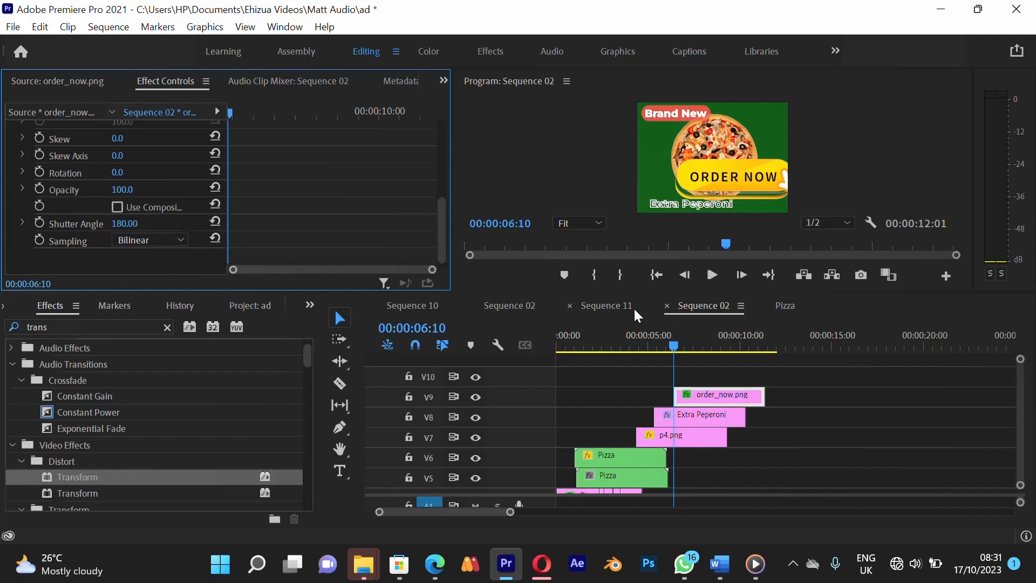
- Try a Transform Scale of 1000 for the ORDER NOW button at 00:00:06:10
scroll(141, 201, "up", 3)
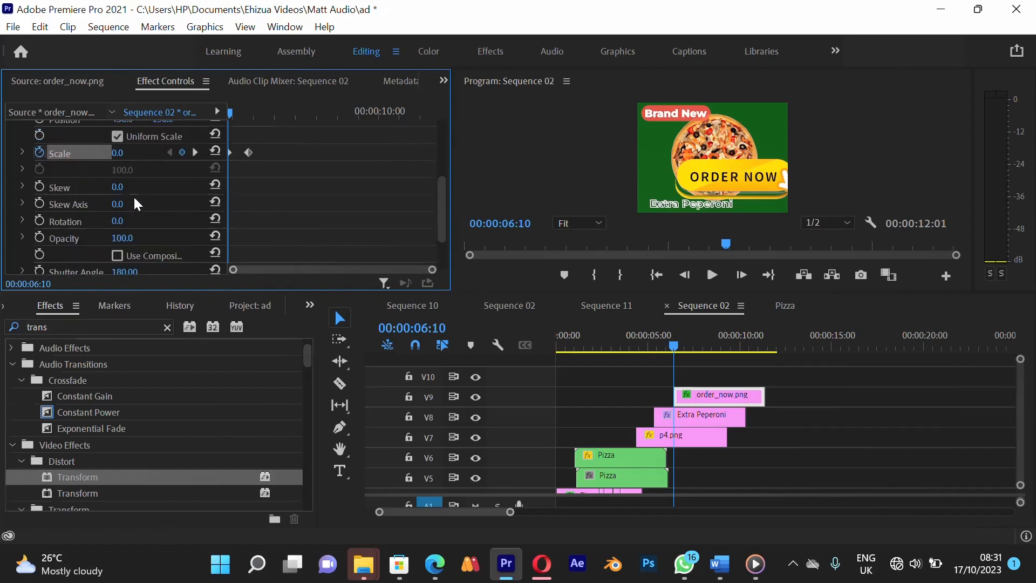
mouse_move(231, 109)
left_mouse_down()
mouse_move(251, 111)
mouse_move(228, 118)
left_mouse_up()
left_click(136, 150)
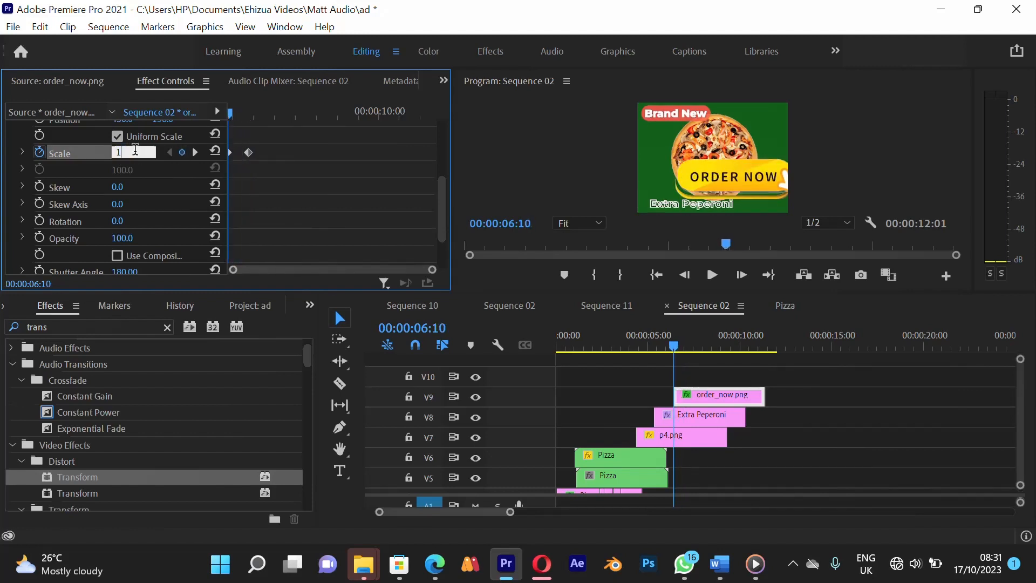
type("1000")
key("Return")
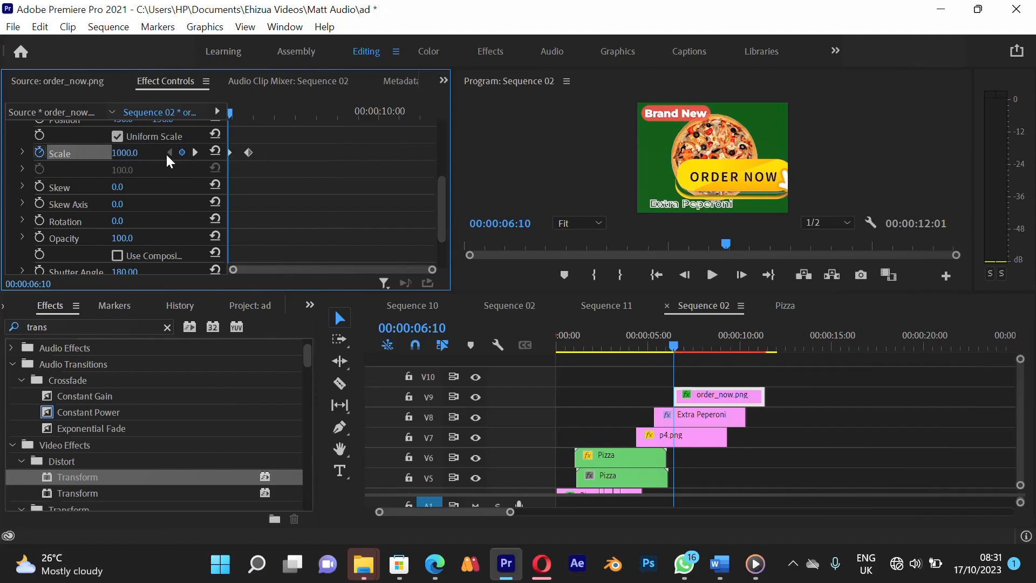
left_click_drag(119, 158, 140, 158)
- Scrub through the ORDER NOW button's entrance and examine the order_now.png clip's Transform Scale at 00:00:06:14
left_click(678, 348)
mouse_move(679, 349)
left_mouse_down()
mouse_move(697, 341)
mouse_move(708, 351)
mouse_move(665, 364)
mouse_move(692, 357)
left_mouse_up()
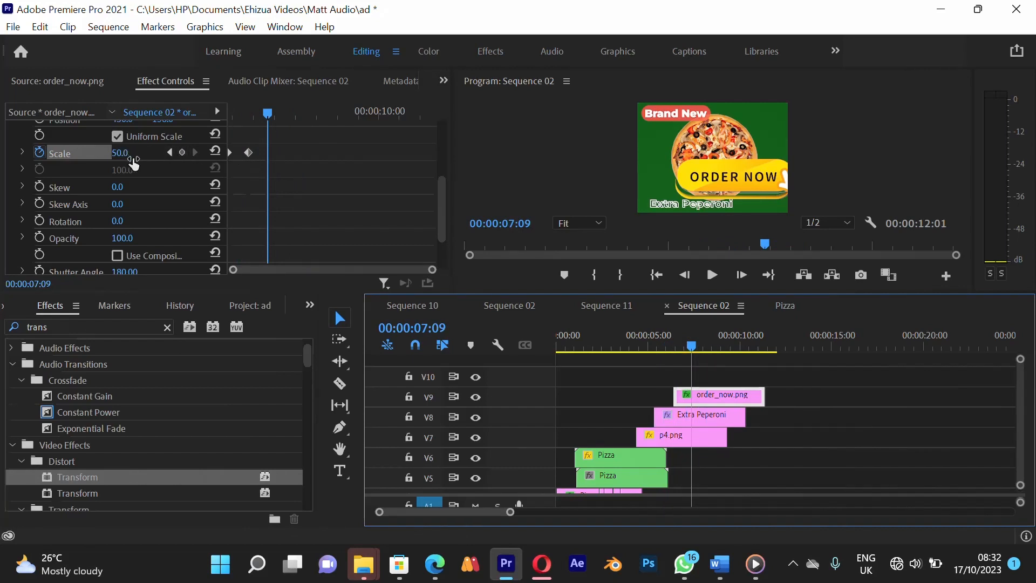
left_click(665, 376)
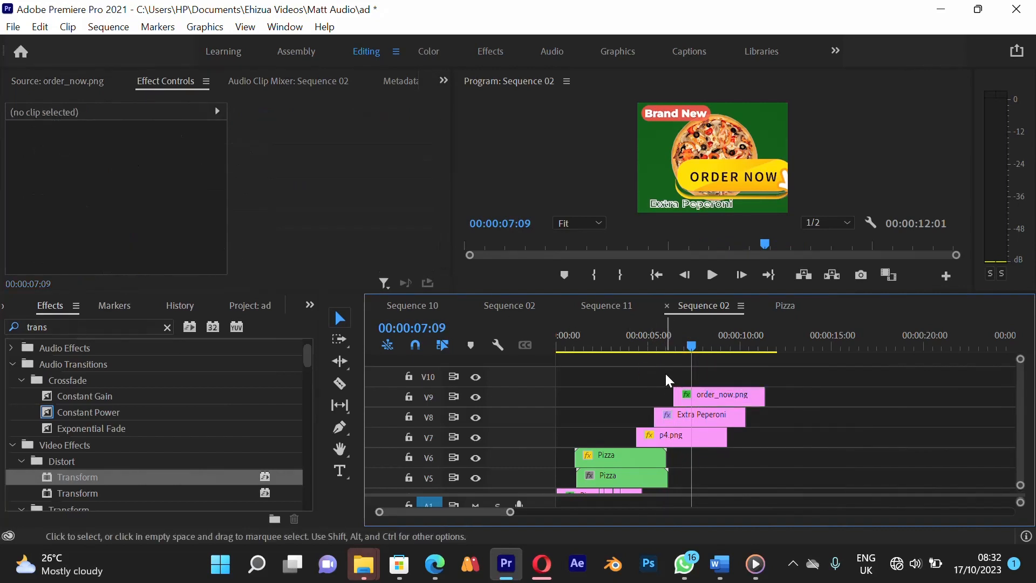
left_click(678, 342)
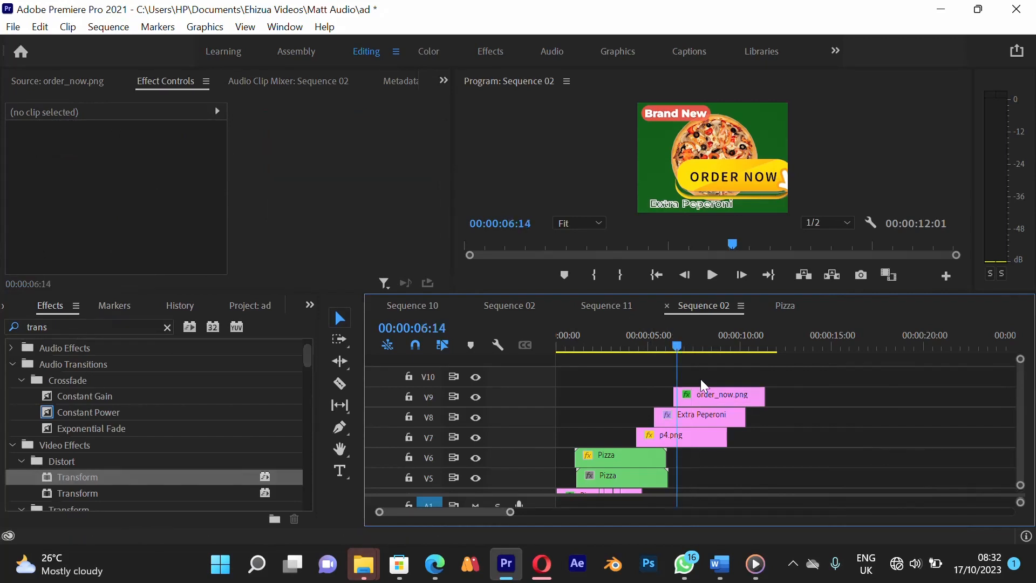
left_click(707, 399)
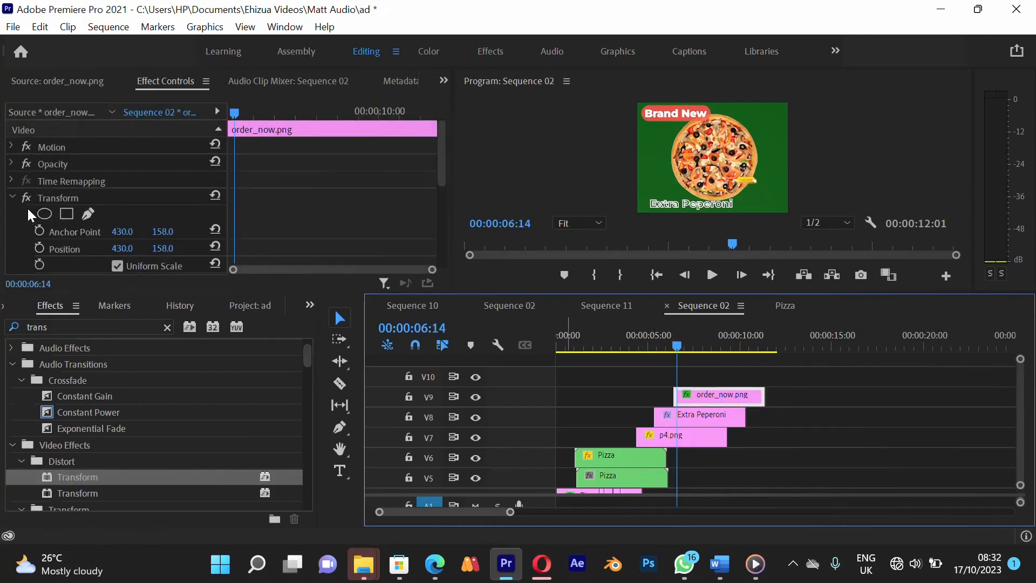
left_click(12, 204)
left_click(10, 200)
left_click(12, 198)
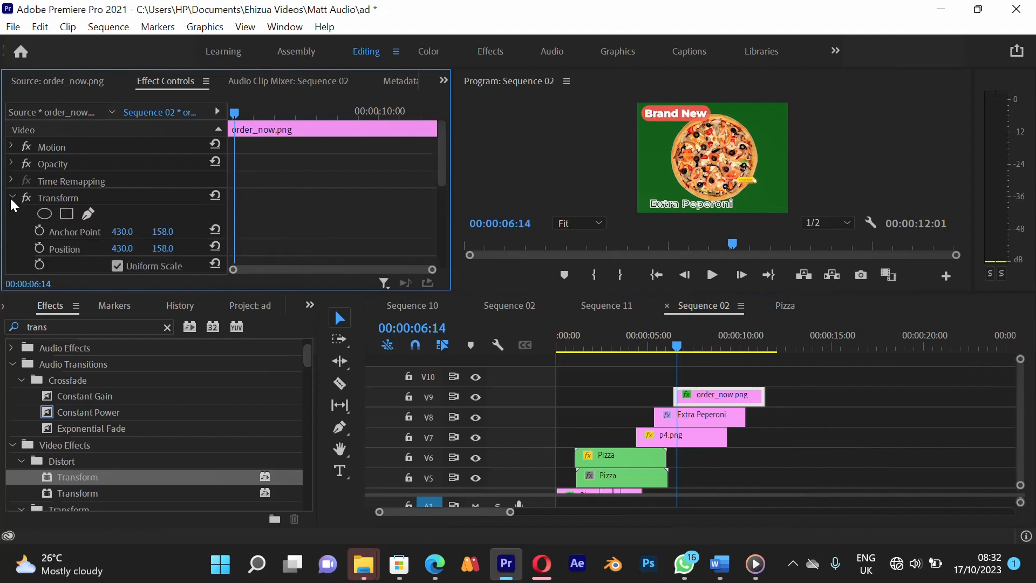
scroll(136, 219, "down", 3)
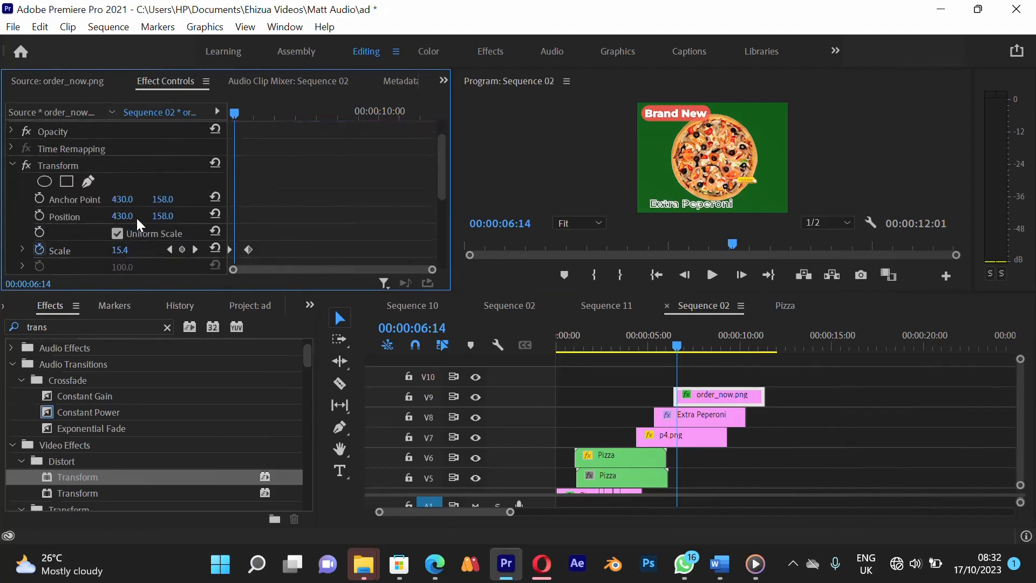
scroll(137, 218, "up", 1)
scroll(137, 218, "down", 2)
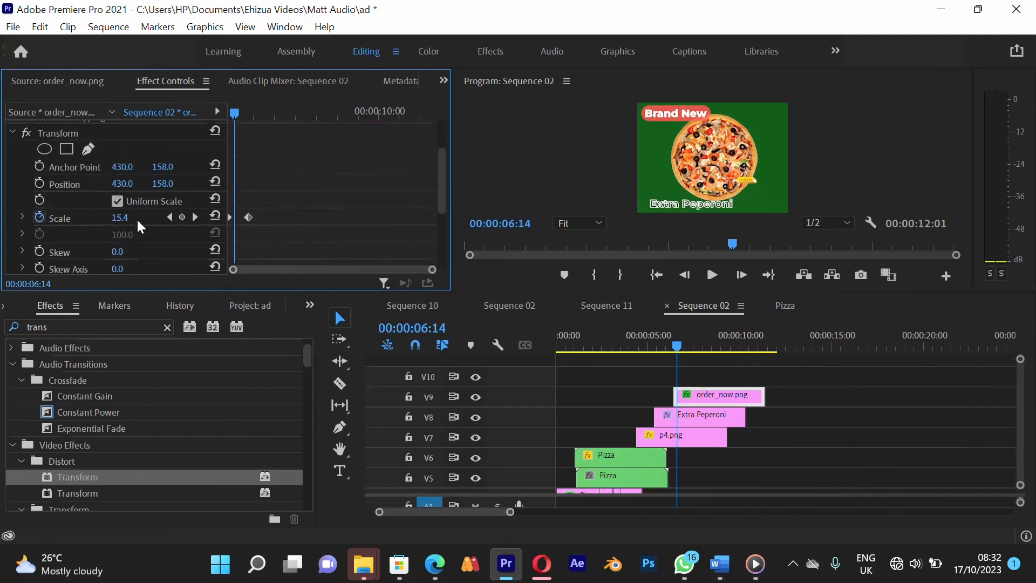
- Reset the Transform Scale at 00:00:06:14, then delete all the order_now.png clip's Scale keyframes
left_click(216, 218)
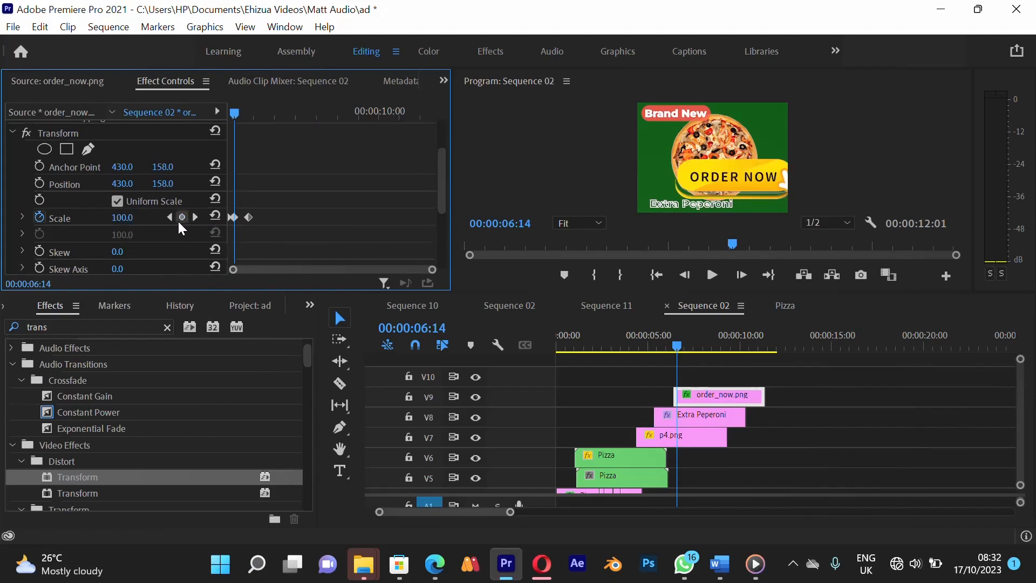
left_click_drag(277, 225, 231, 231)
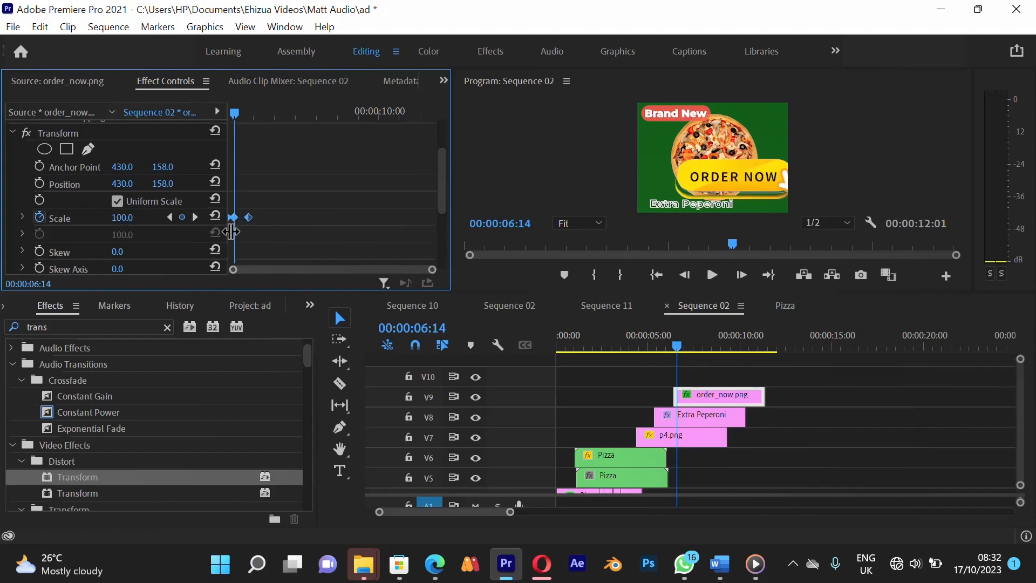
key("Delete")
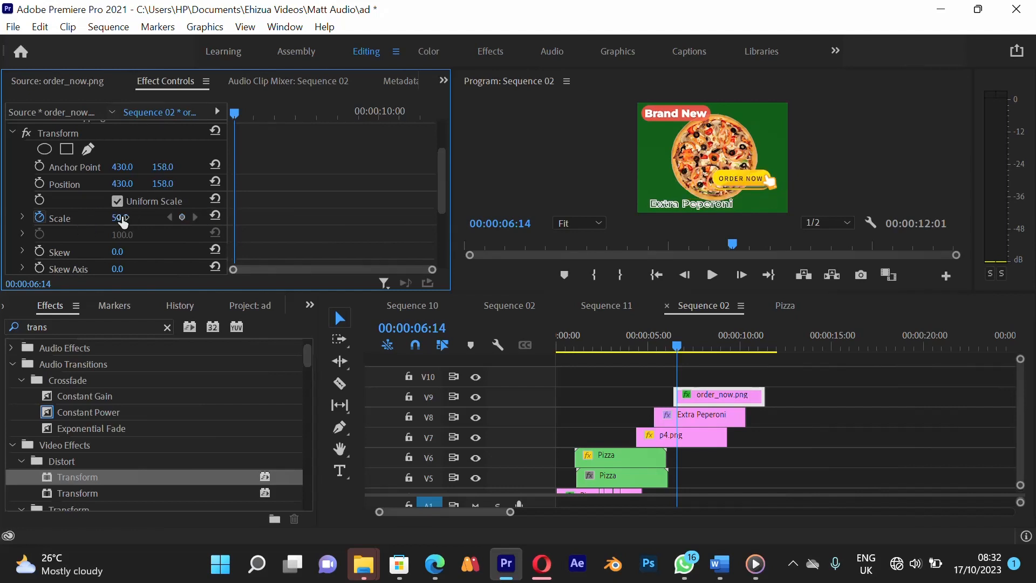
- Add a Transform Scale keyframe of 50 slightly after 00:00:06:14 and one of 278 at the clip's start, 00:00:06:10
left_click(183, 216)
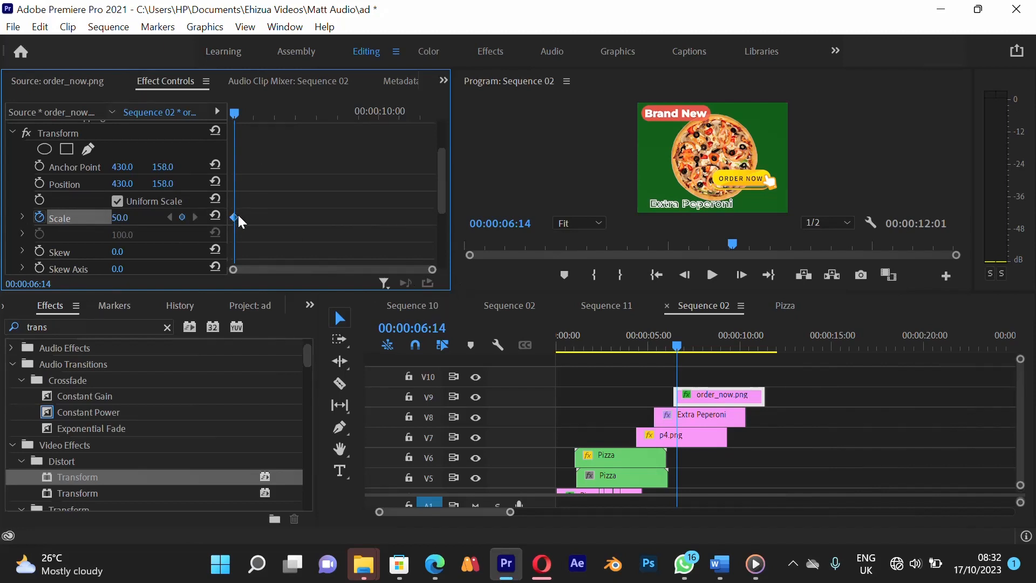
left_click_drag(238, 216, 244, 217)
left_click_drag(238, 116, 230, 112)
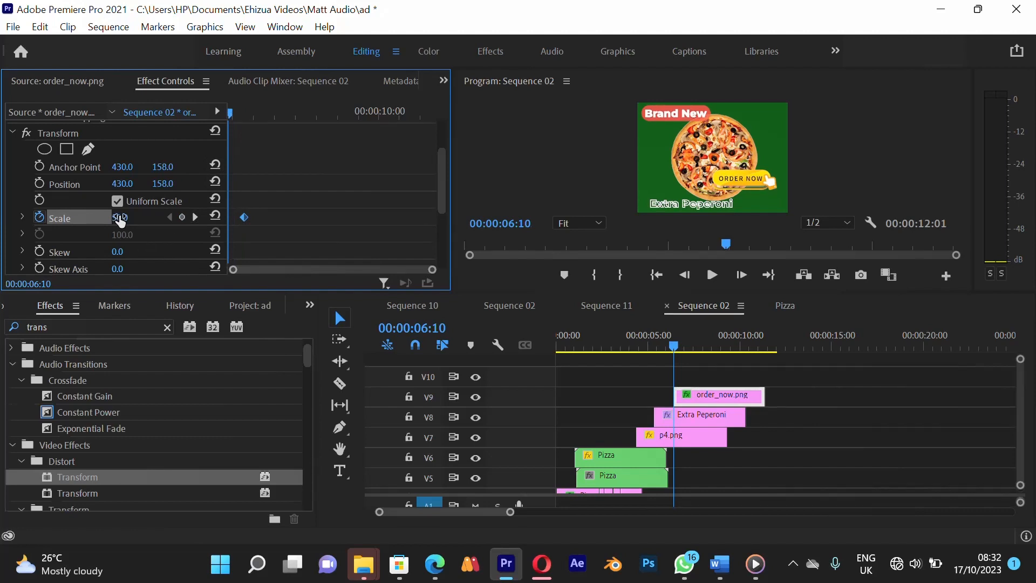
left_click_drag(120, 219, 303, 205)
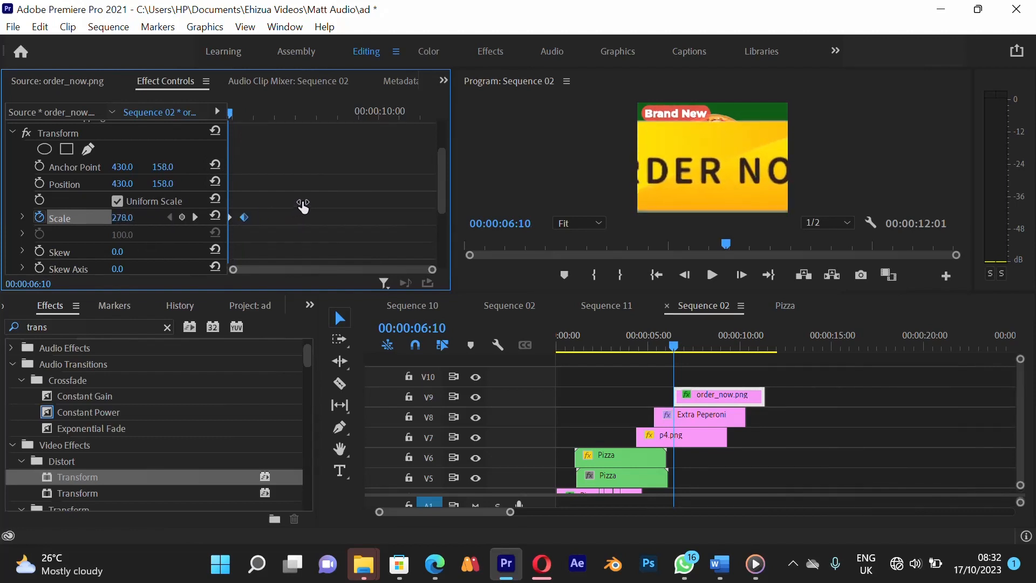
- Keyframe the Transform Opacity of the ORDER NOW button from 0 at 00:00:06:10 to 100 at about 00:00:06:15
scroll(106, 230, "down", 2)
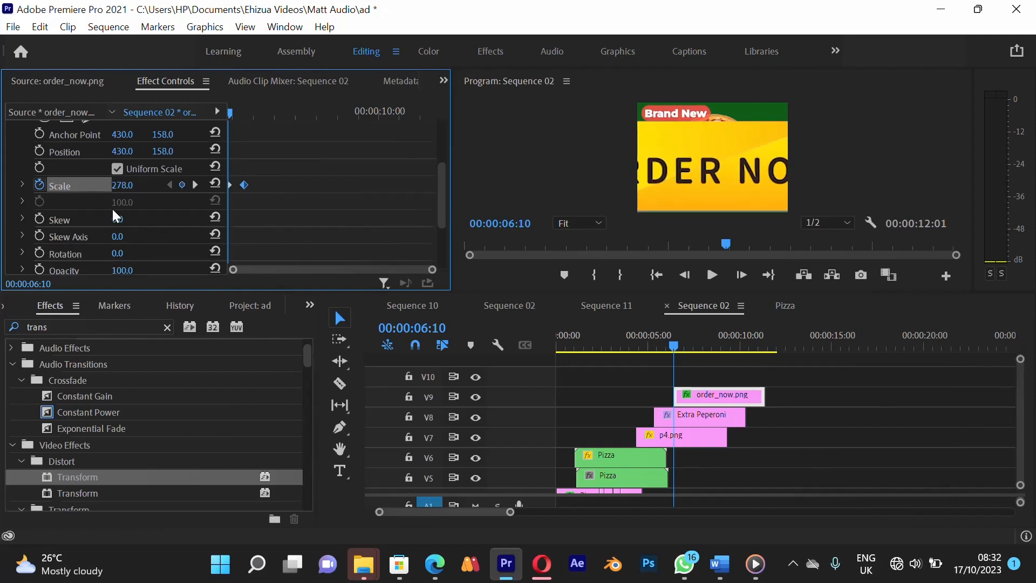
left_click(44, 269)
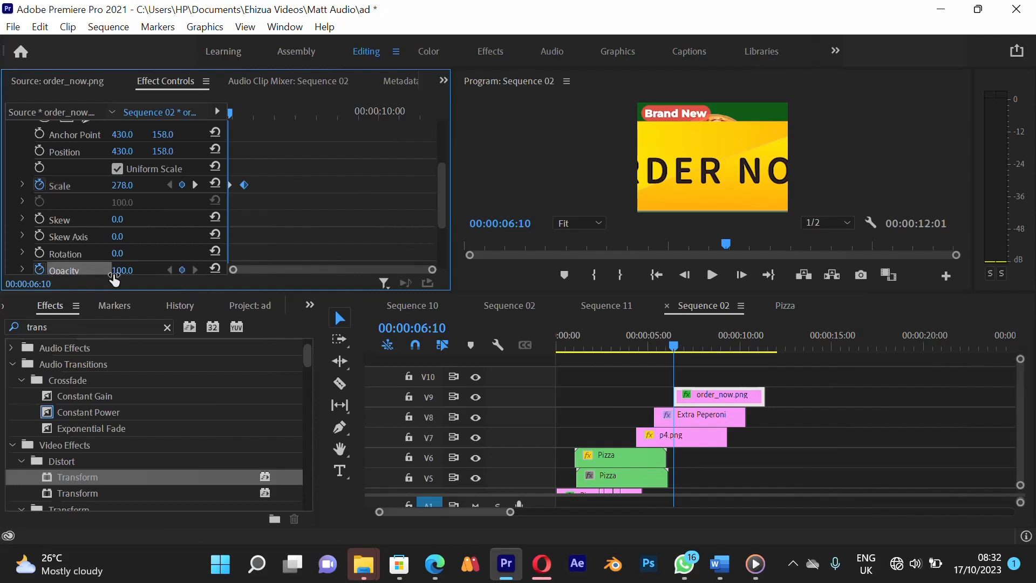
scroll(250, 225, "down", 1)
left_click_drag(232, 255, 236, 254)
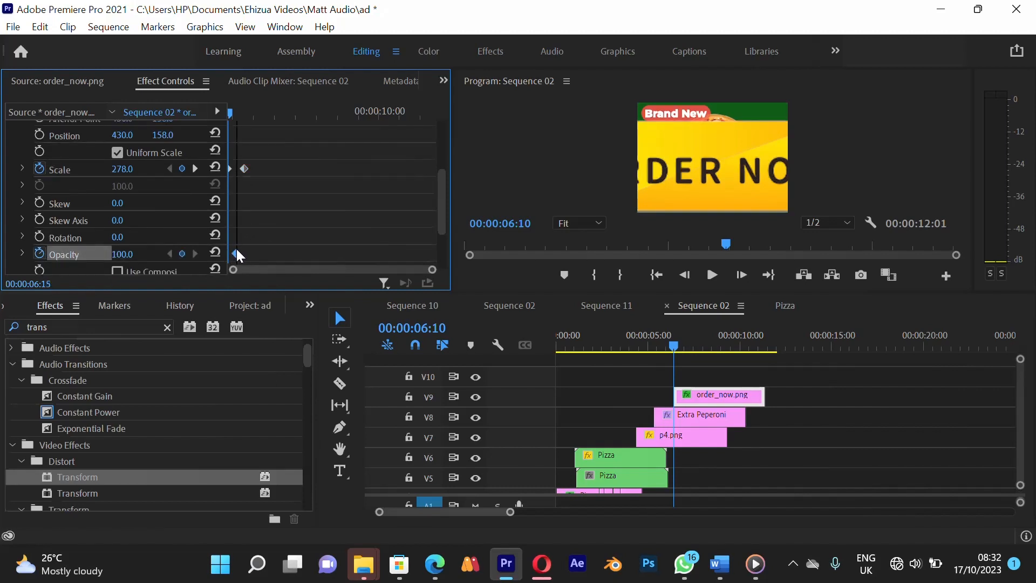
left_click(134, 249)
type("0")
key("Return")
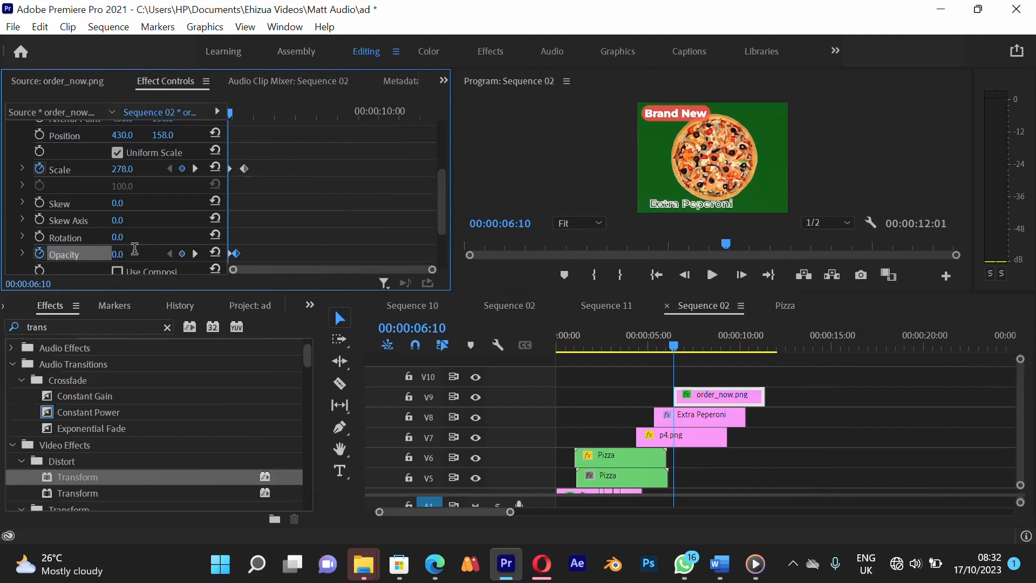
- Move the second Transform Opacity keyframe earlier, closer to the clip's start, to shorten the button's fade-in
key("equal")
key("equal")
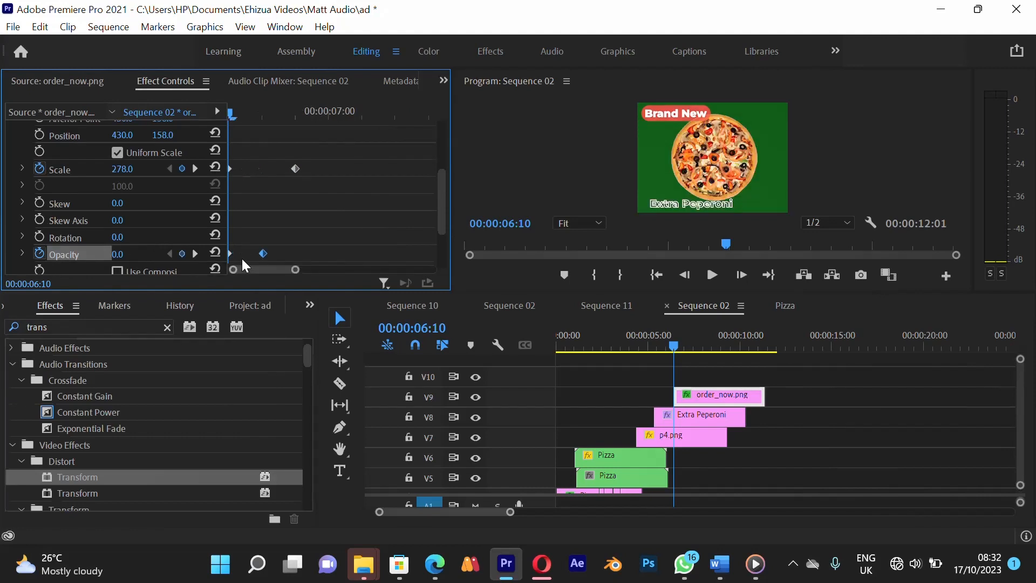
left_click_drag(265, 252, 247, 259)
left_click_drag(233, 118, 231, 145)
scroll(88, 237, "down", 2)
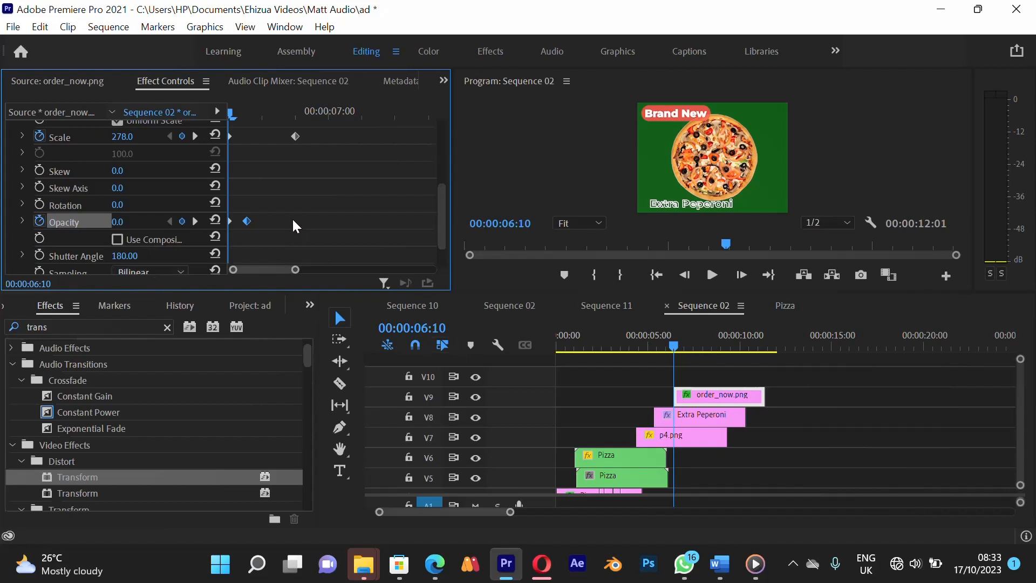
- Move the order_now.png clip's second Transform Scale keyframe earlier, to shorten the scaling, and apply Ease In to it
mouse_move(230, 110)
left_mouse_down()
mouse_move(272, 102)
mouse_move(302, 111)
mouse_move(235, 127)
left_mouse_up()
left_click_drag(295, 139, 274, 141)
right_click(275, 141)
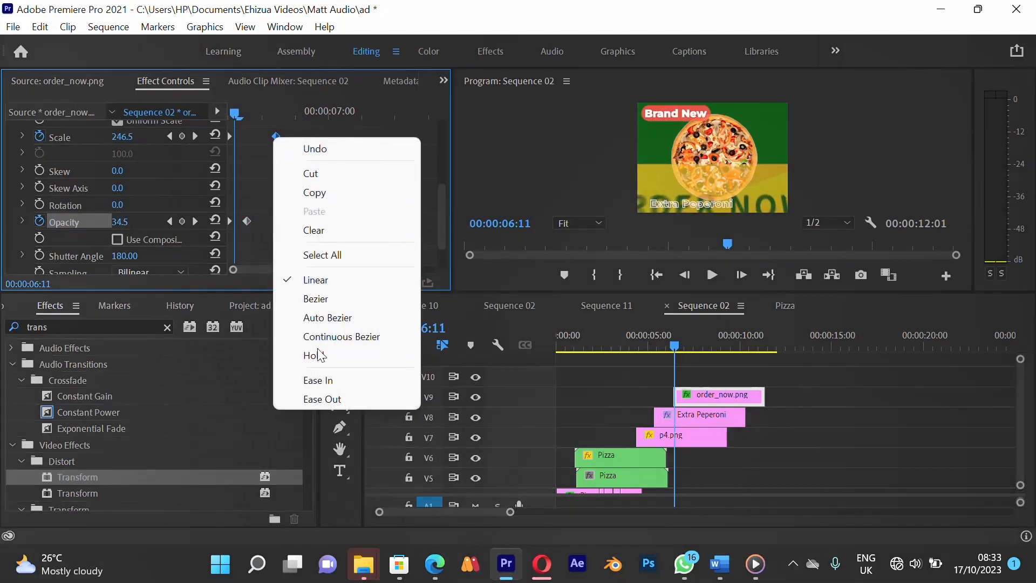
left_click(330, 383)
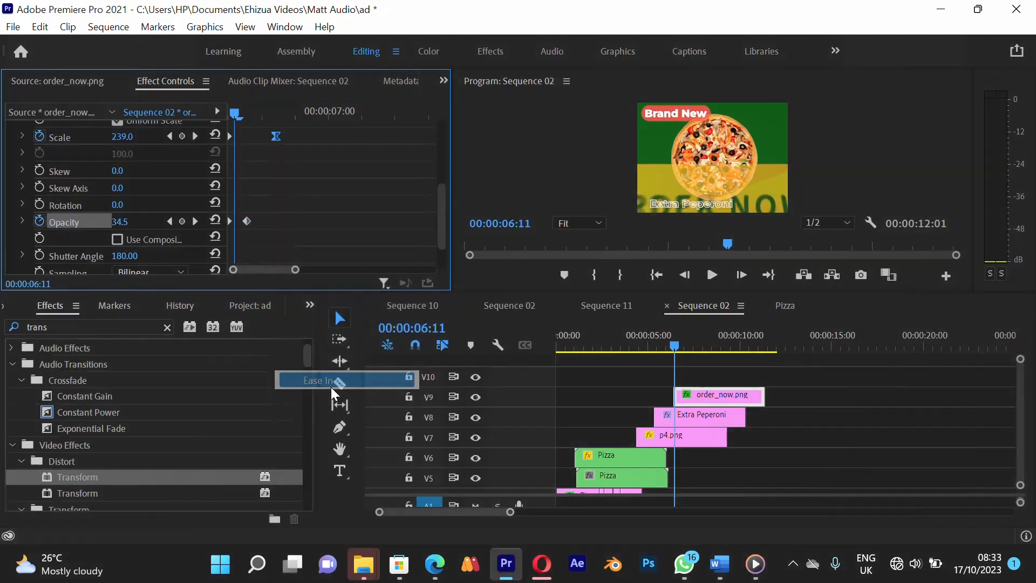
- Play back the ORDER NOW button's entrance from 00:00:06:10 to check its scaling and fade-in
left_click(231, 111)
key("space")
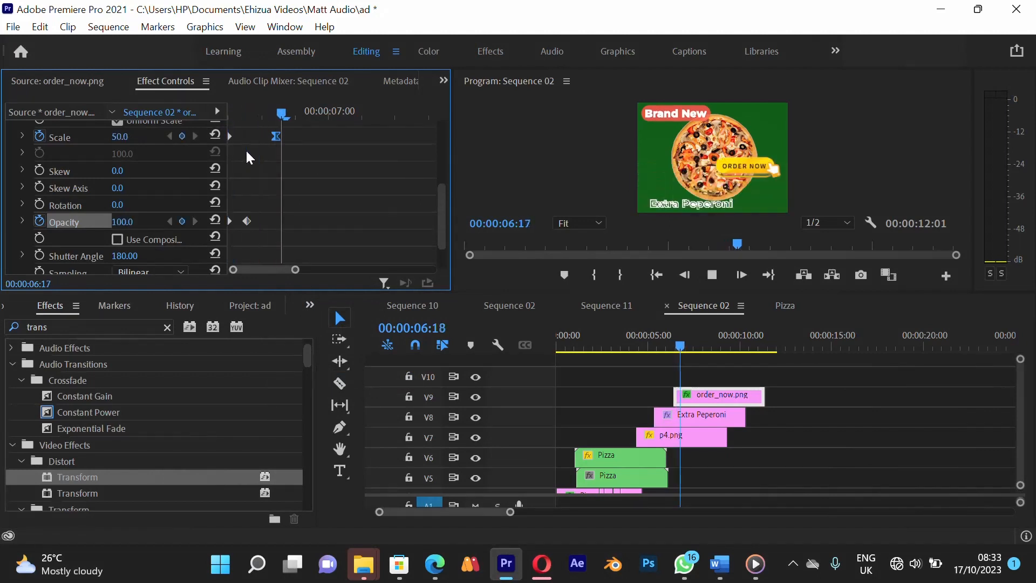
key("space")
left_click(234, 115)
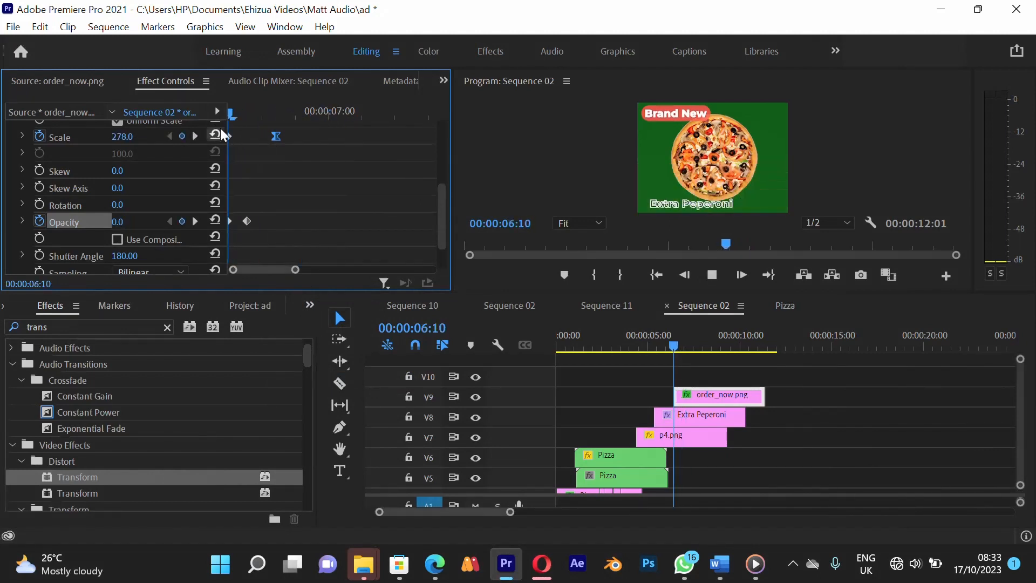
key("space")
key("space")
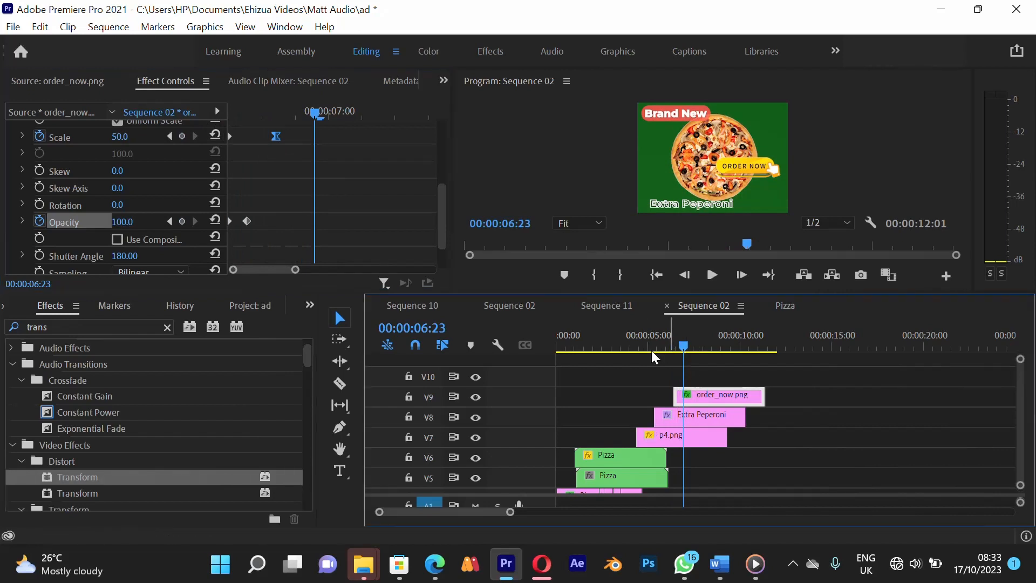
left_click(638, 348)
key("space")
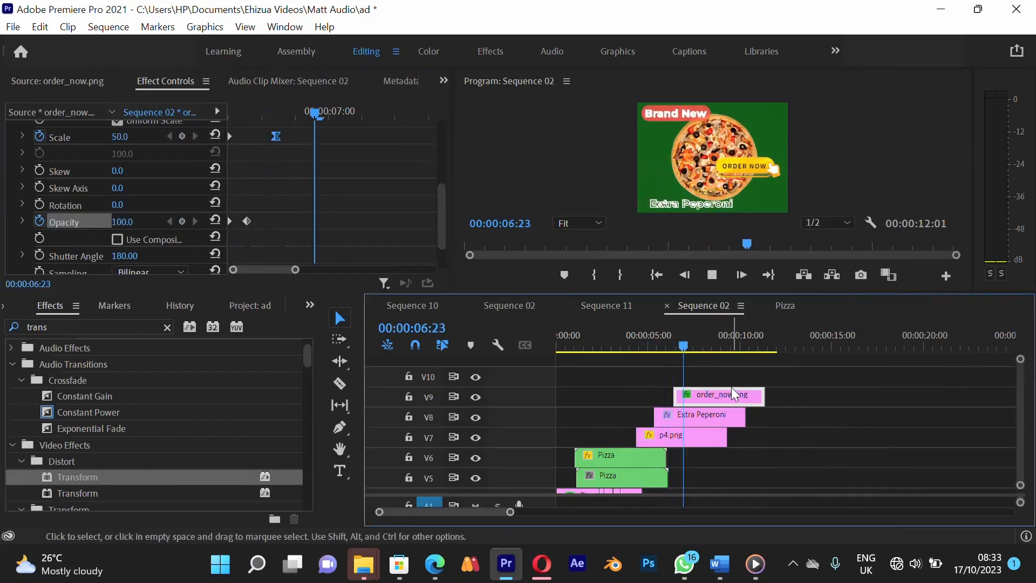
key("space")
left_click_drag(663, 345, 535, 355)
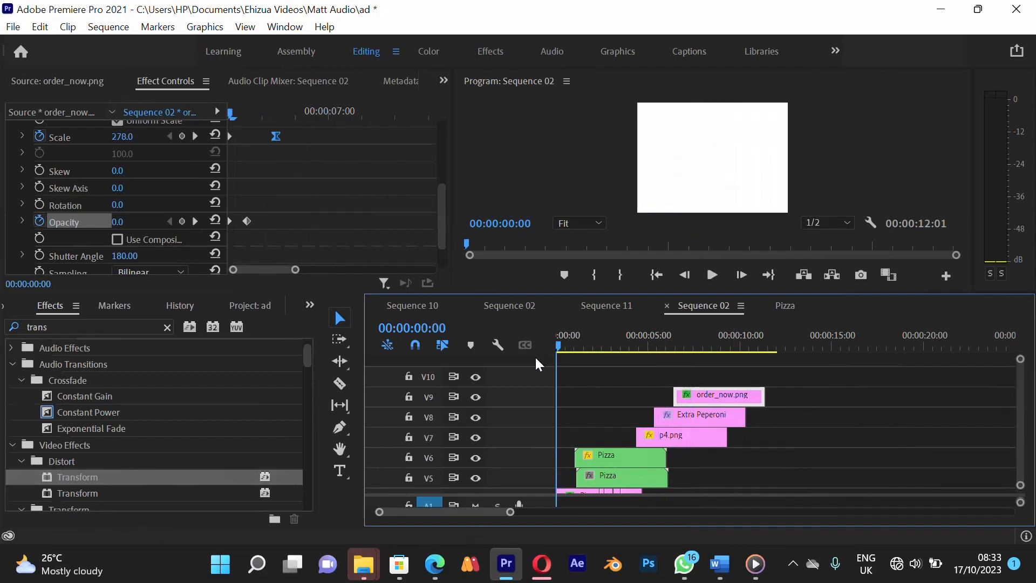
- Extend the Extra Peperoni and p4.png clips to about 00:00:11:08, where the order_now.png clip ends
left_click(601, 380)
left_click_drag(741, 343, 765, 345)
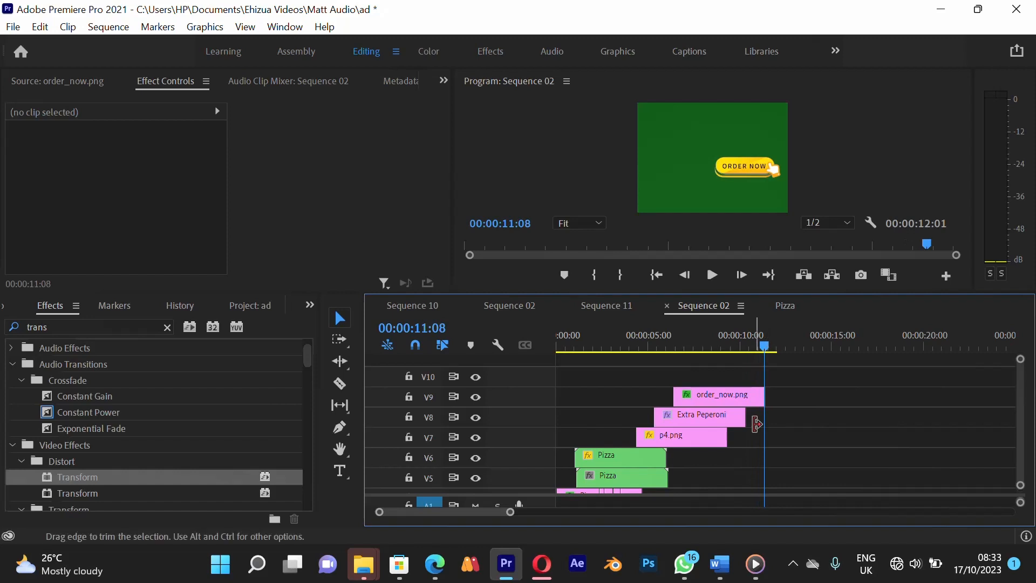
left_click_drag(744, 420, 764, 437)
scroll(751, 460, "down", 2)
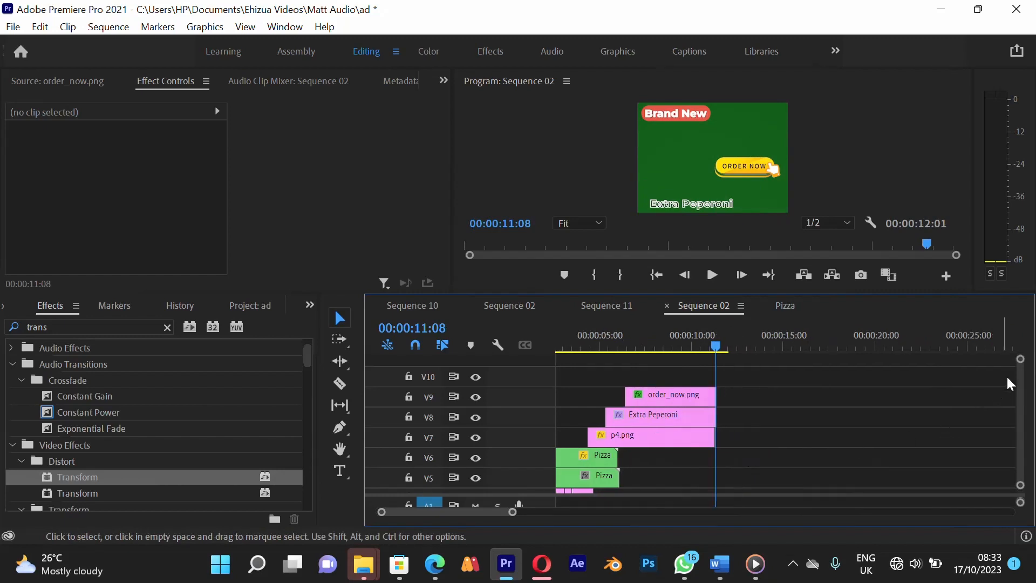
scroll(1026, 384, "down", 3)
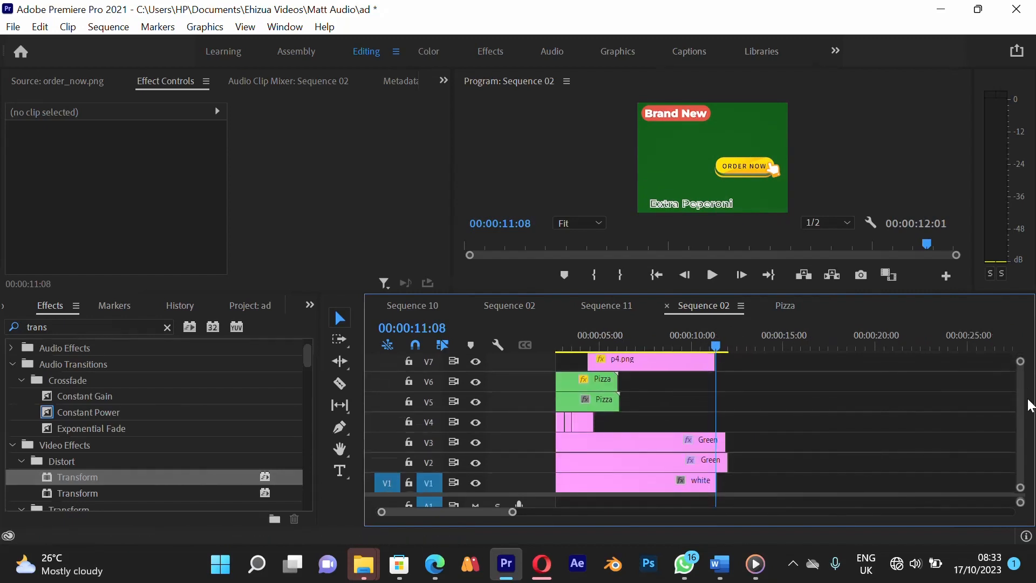
scroll(1026, 389, "up", 3)
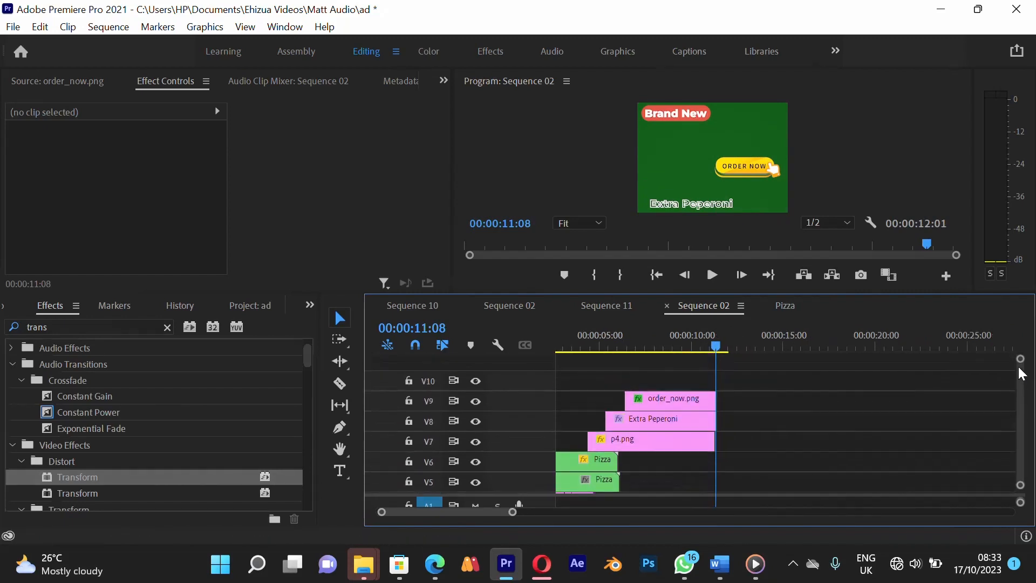
- Set the sequence's Out point at 00:00:09:16
mouse_move(678, 348)
left_mouse_down()
mouse_move(640, 351)
mouse_move(688, 351)
left_mouse_up()
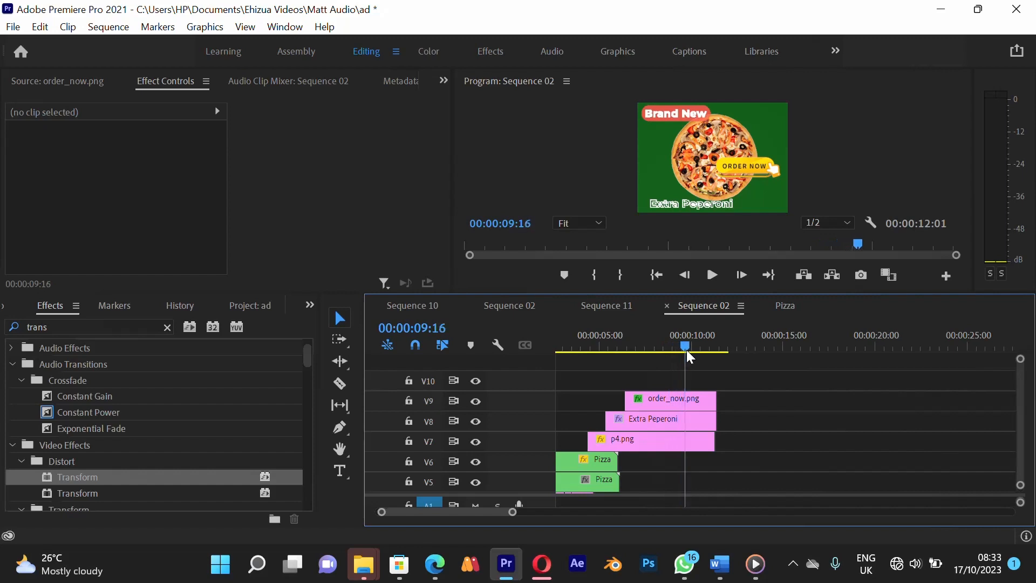
key("o")
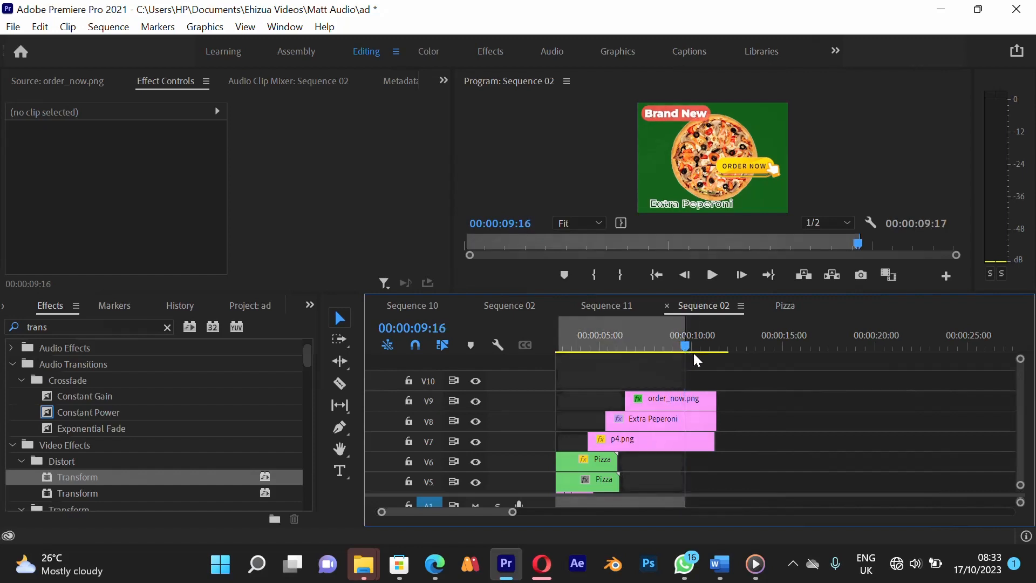
scroll(494, 511, "up", 2)
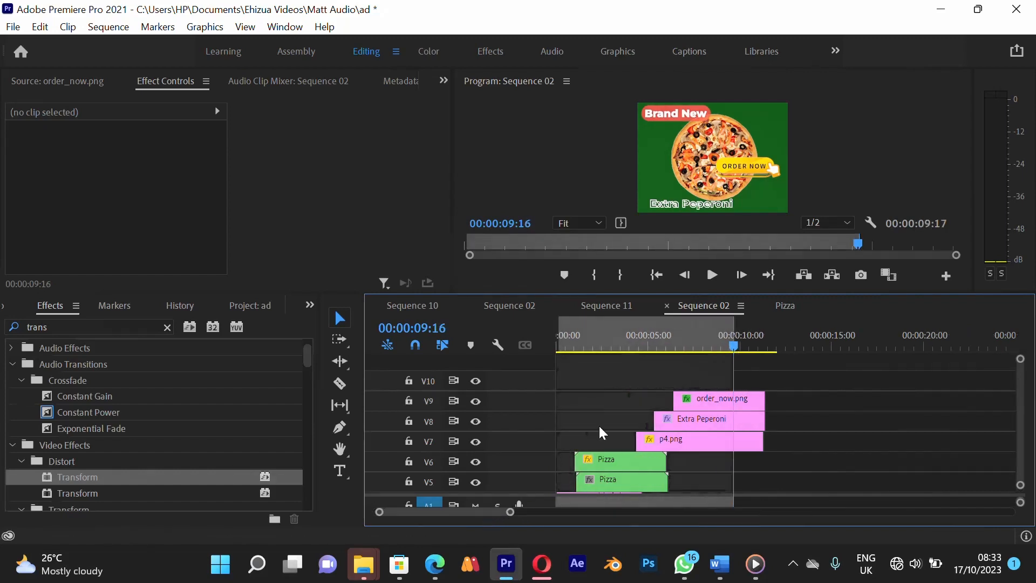
- Play Sequence 02 from 00:00:00:00 to review the whole advert
left_click(657, 346)
key("=")
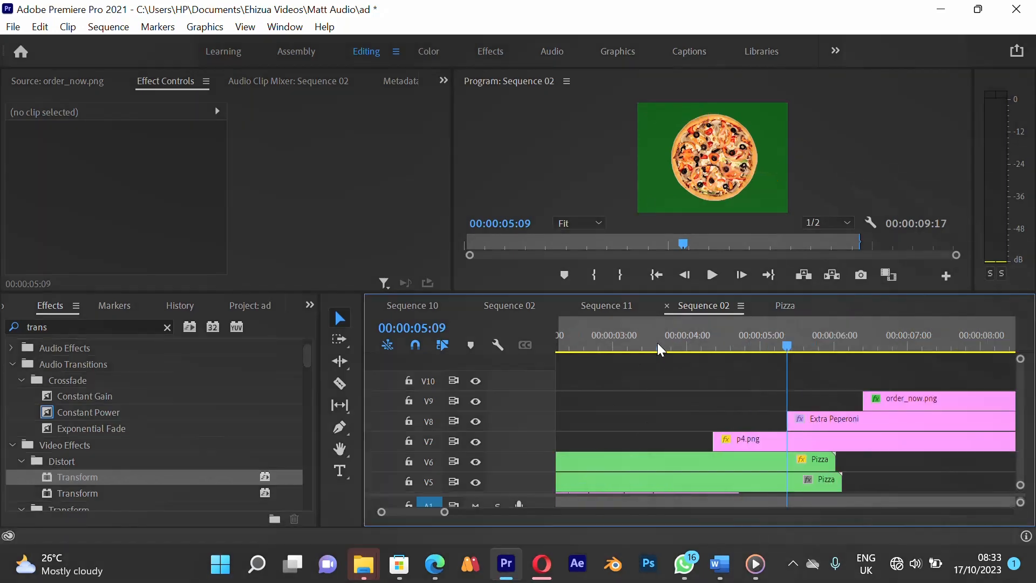
key("-")
left_click_drag(648, 339, 488, 363)
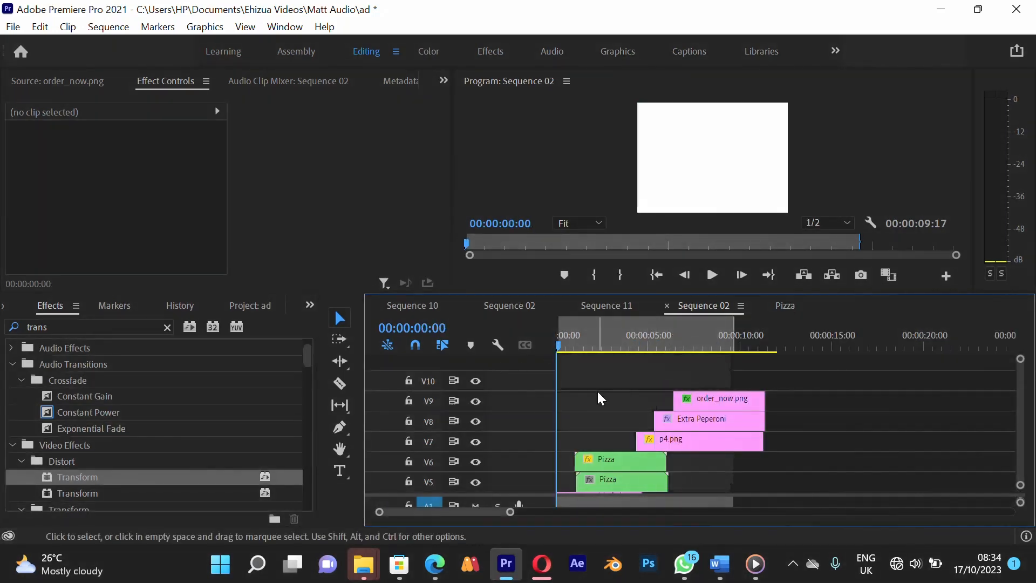
key("space")
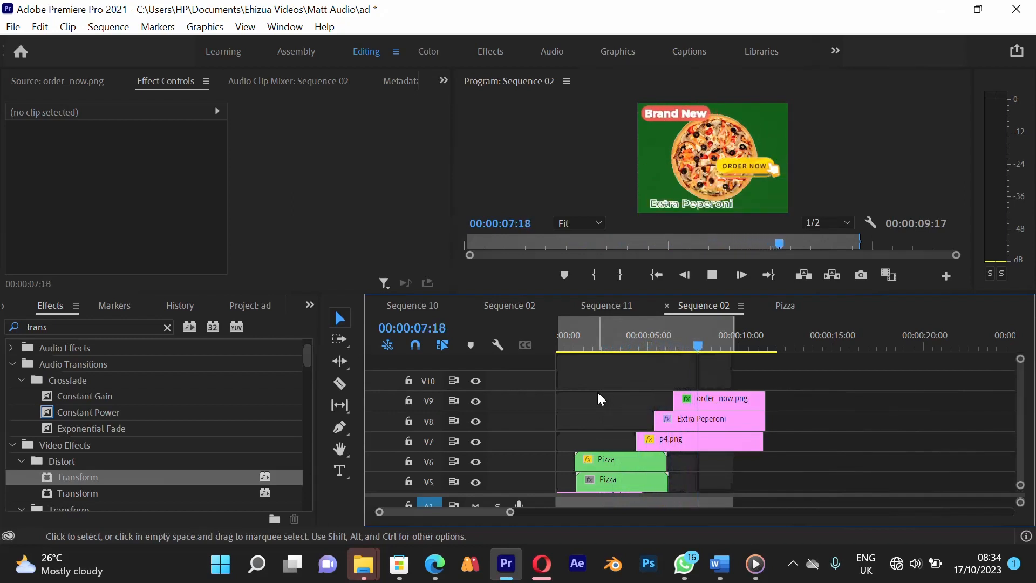
left_click_drag(653, 345, 638, 346)
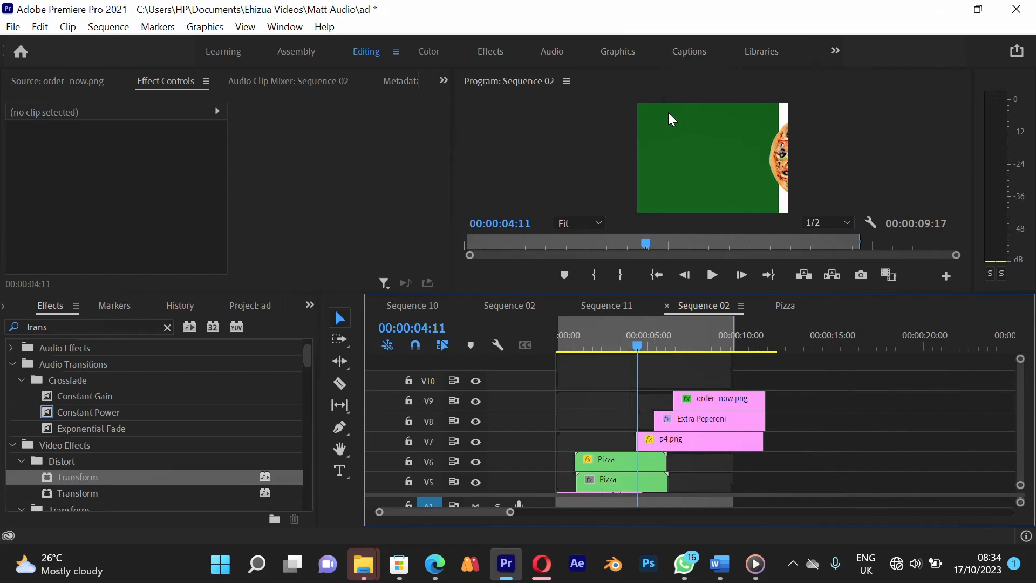
- Maximize the Program monitor and replay the advert from its start several times to examine the complete animation
key("grave")
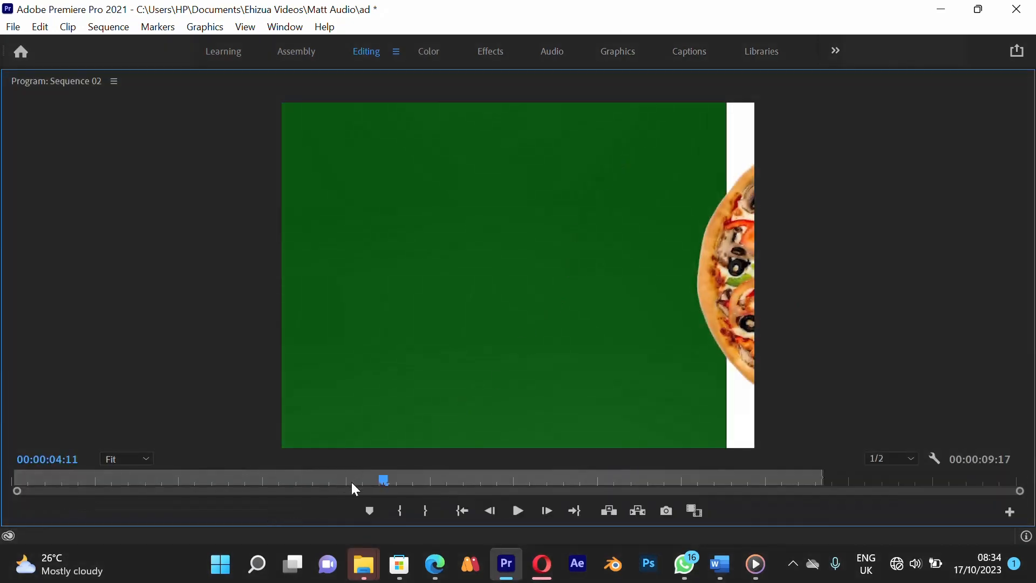
left_click_drag(385, 482, 18, 484)
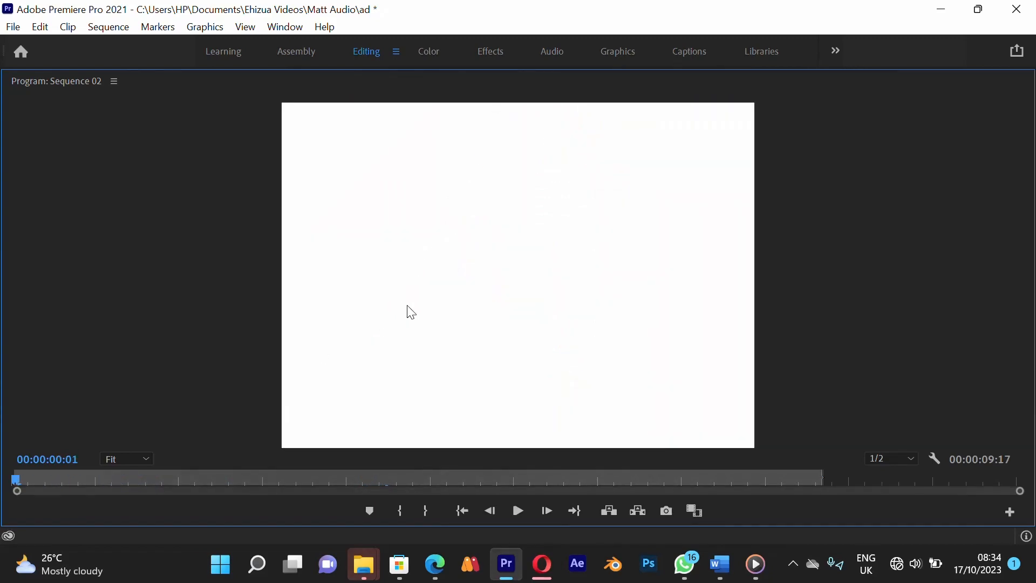
key("space")
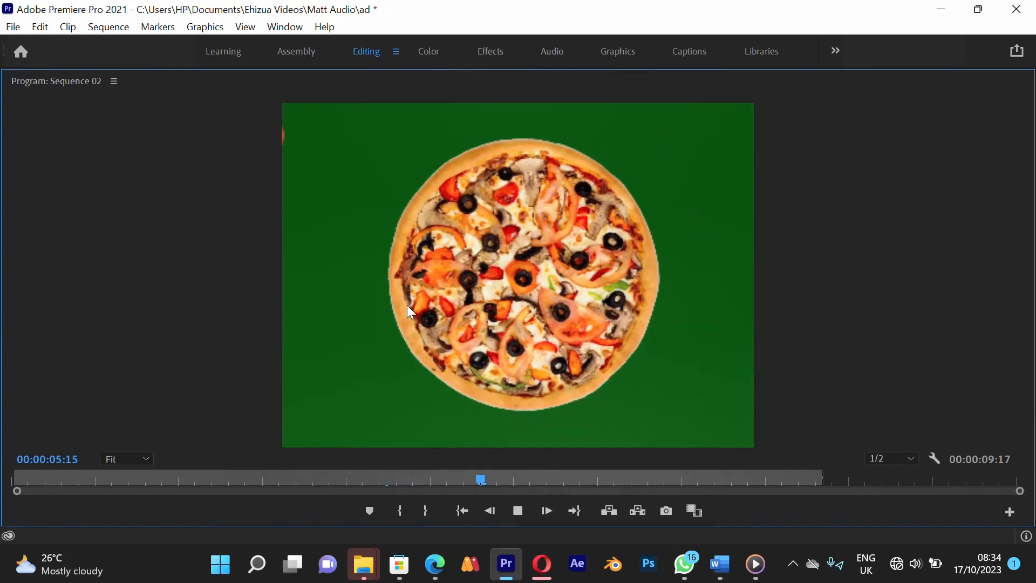
left_click(633, 468)
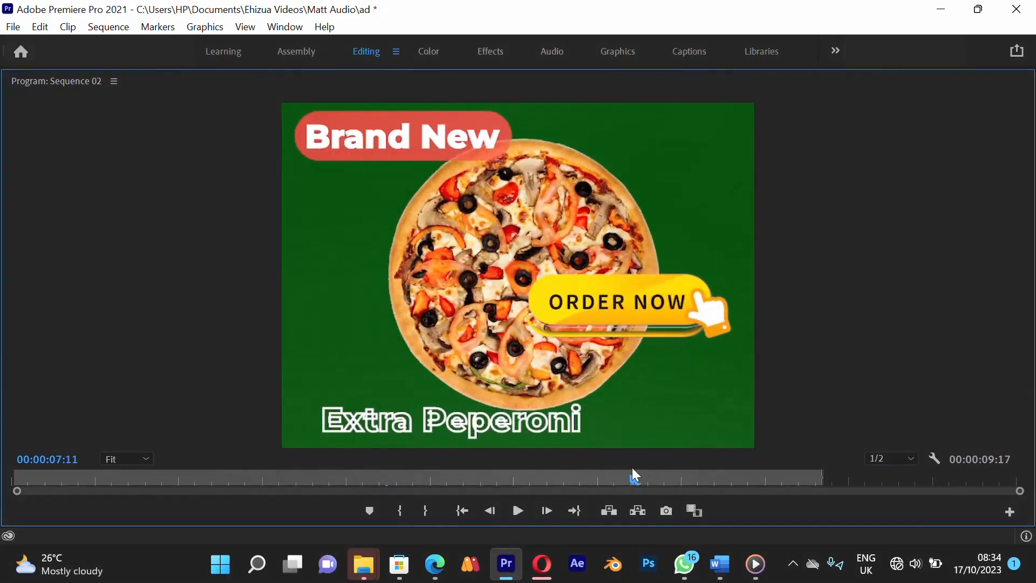
left_click_drag(637, 480, 2, 476)
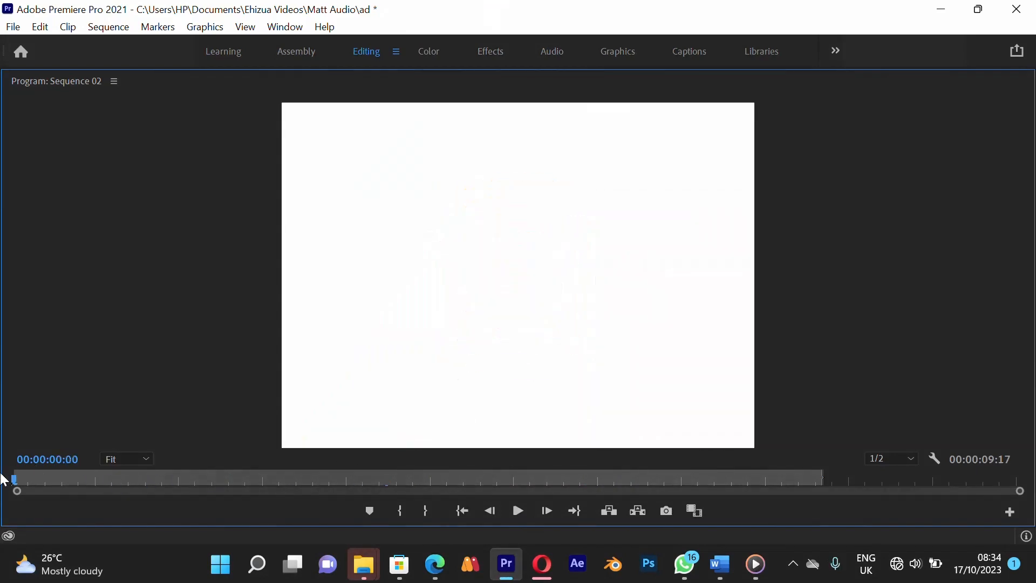
key("space")
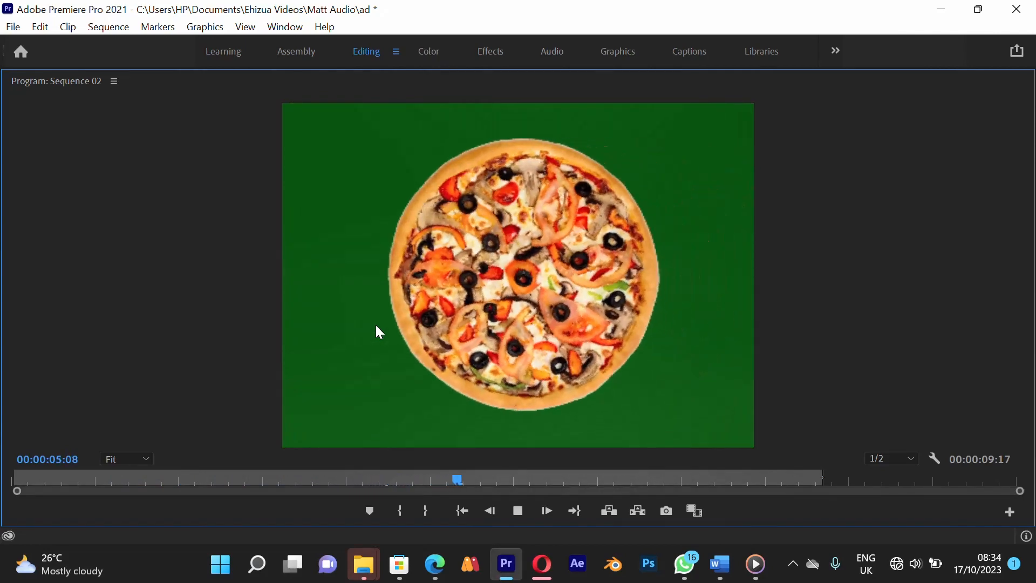
key("space")
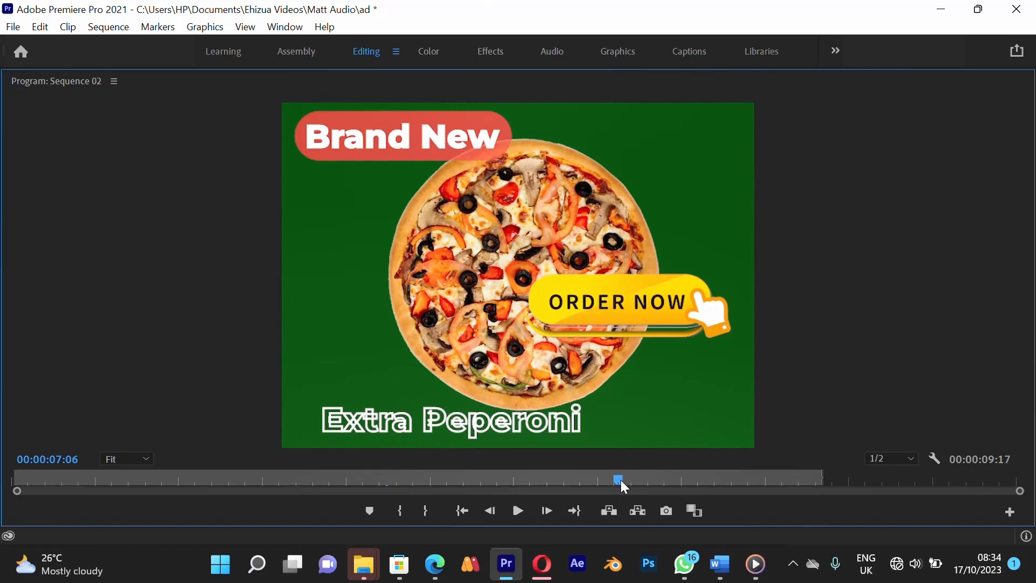
left_click_drag(621, 479, 4, 458)
key("space")
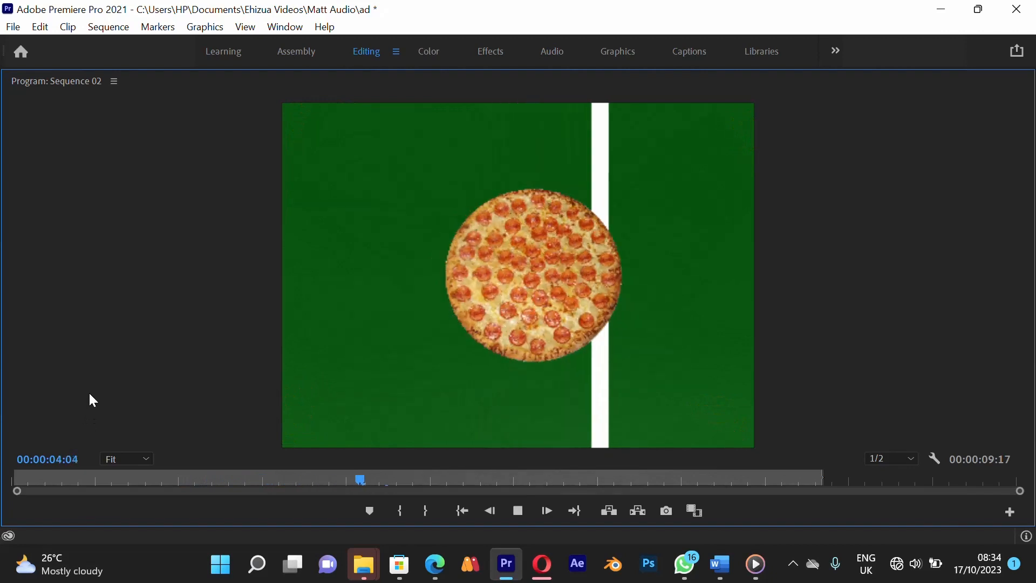
key("space")
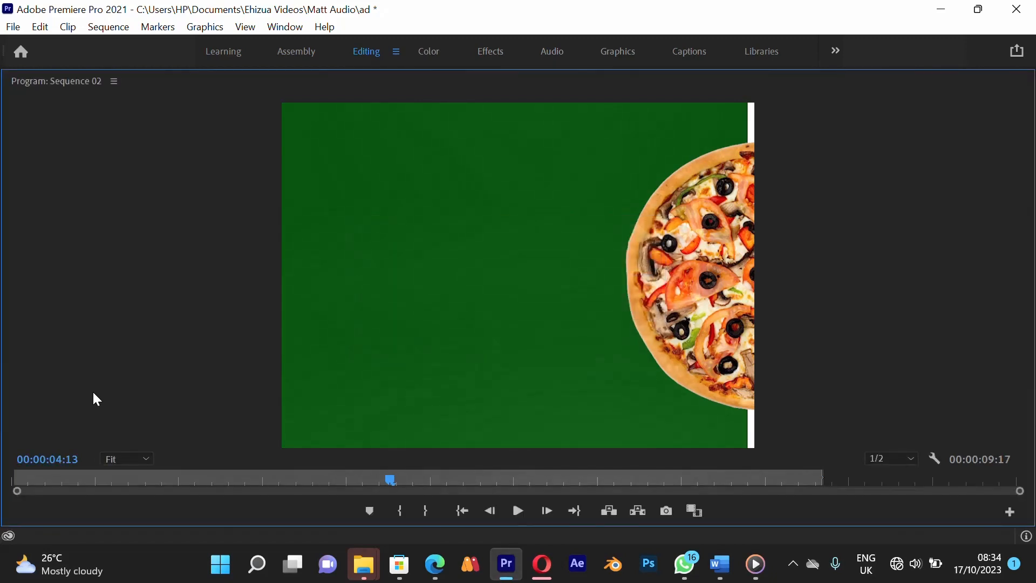
left_click(80, 482)
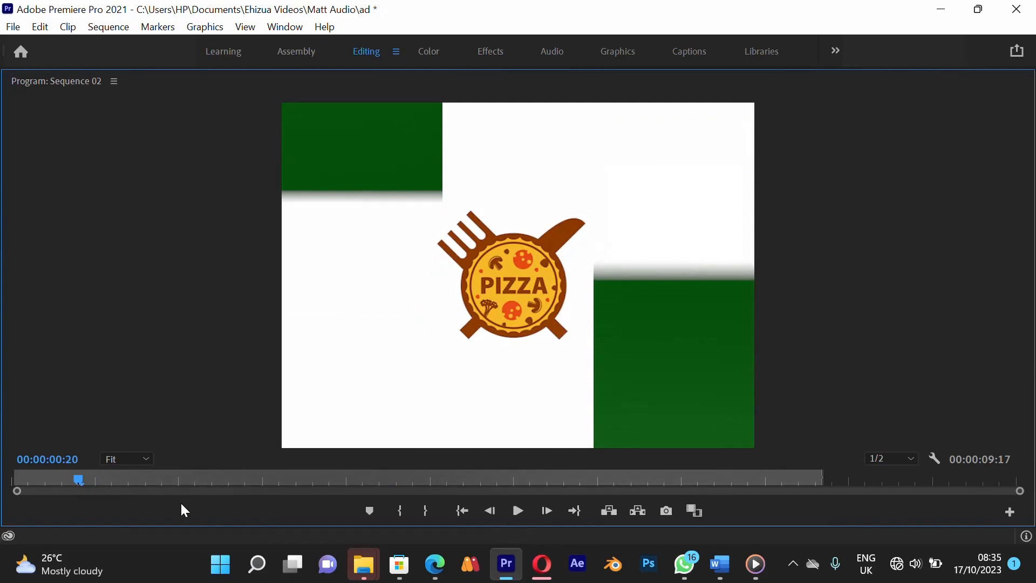
left_click(792, 571)
left_click(792, 571)
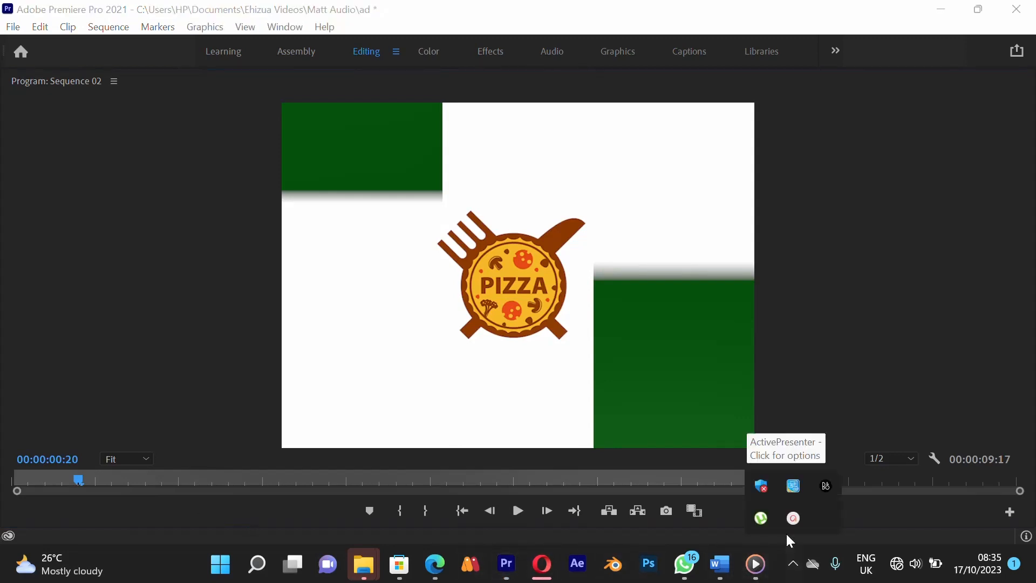
left_click(792, 487)
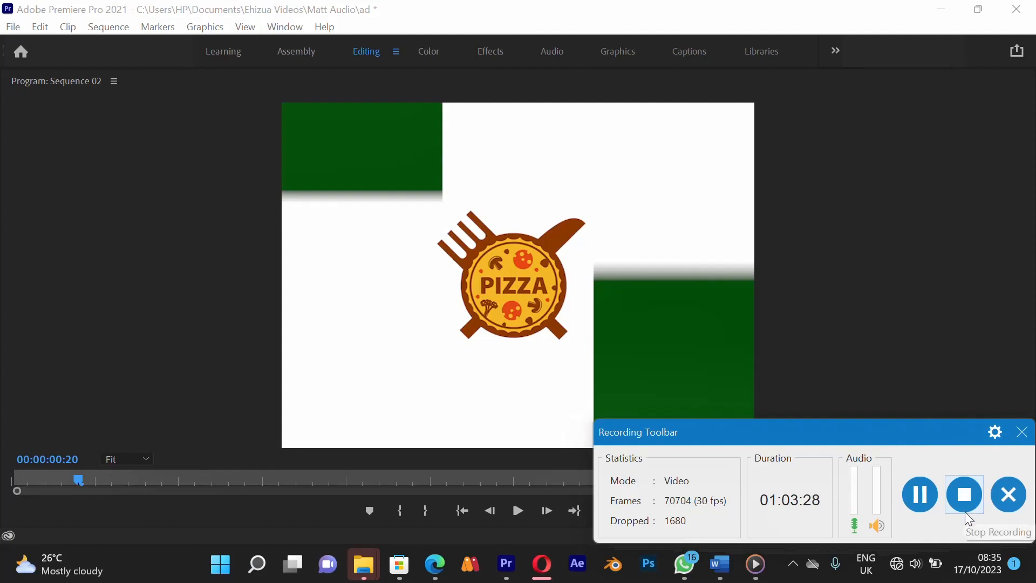